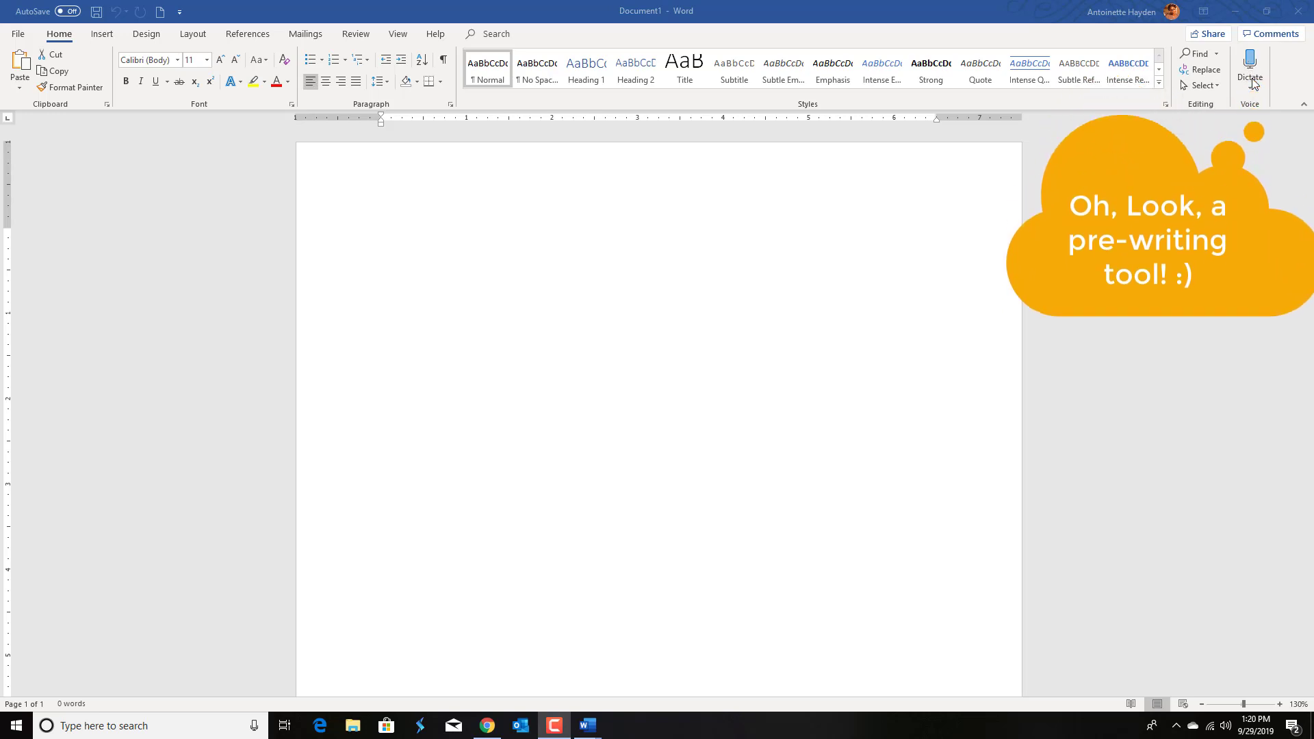
Step: Dictate a sample paragraph with the Dictate tool, then select and delete all of it
left_click(1250, 66)
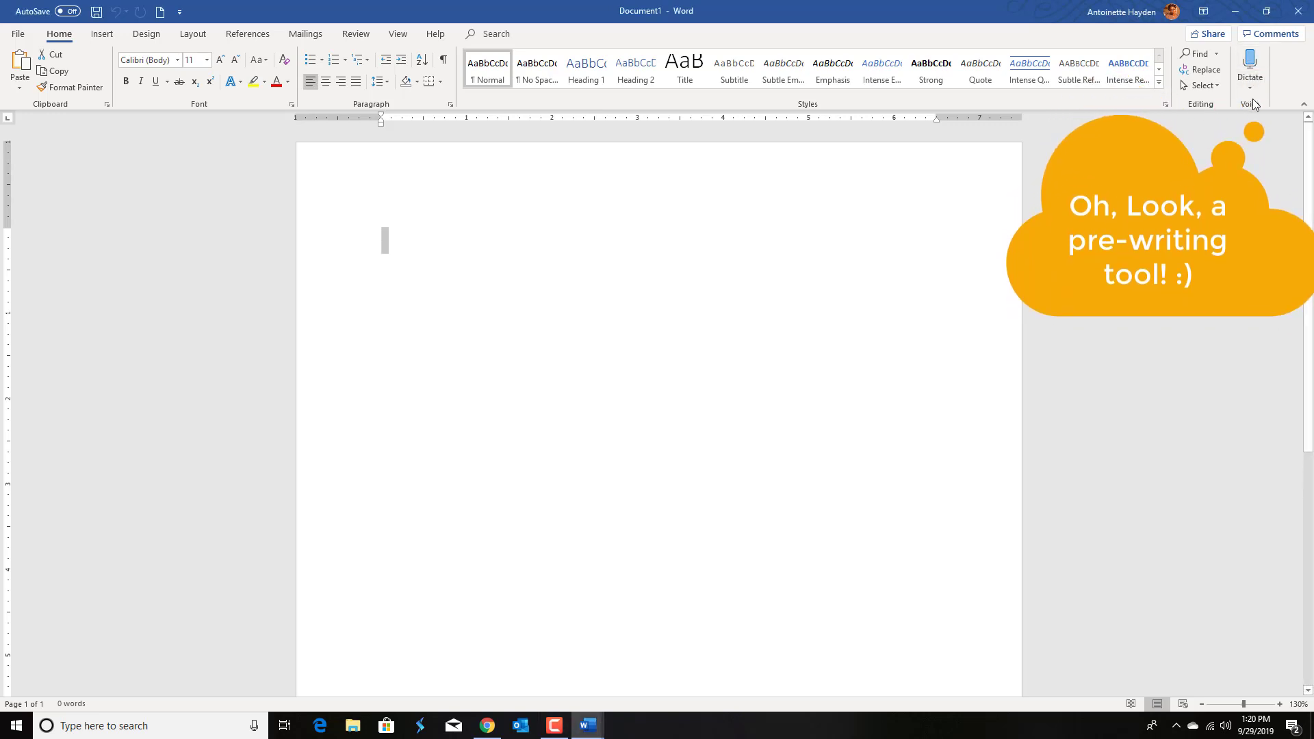
left_click(1249, 86)
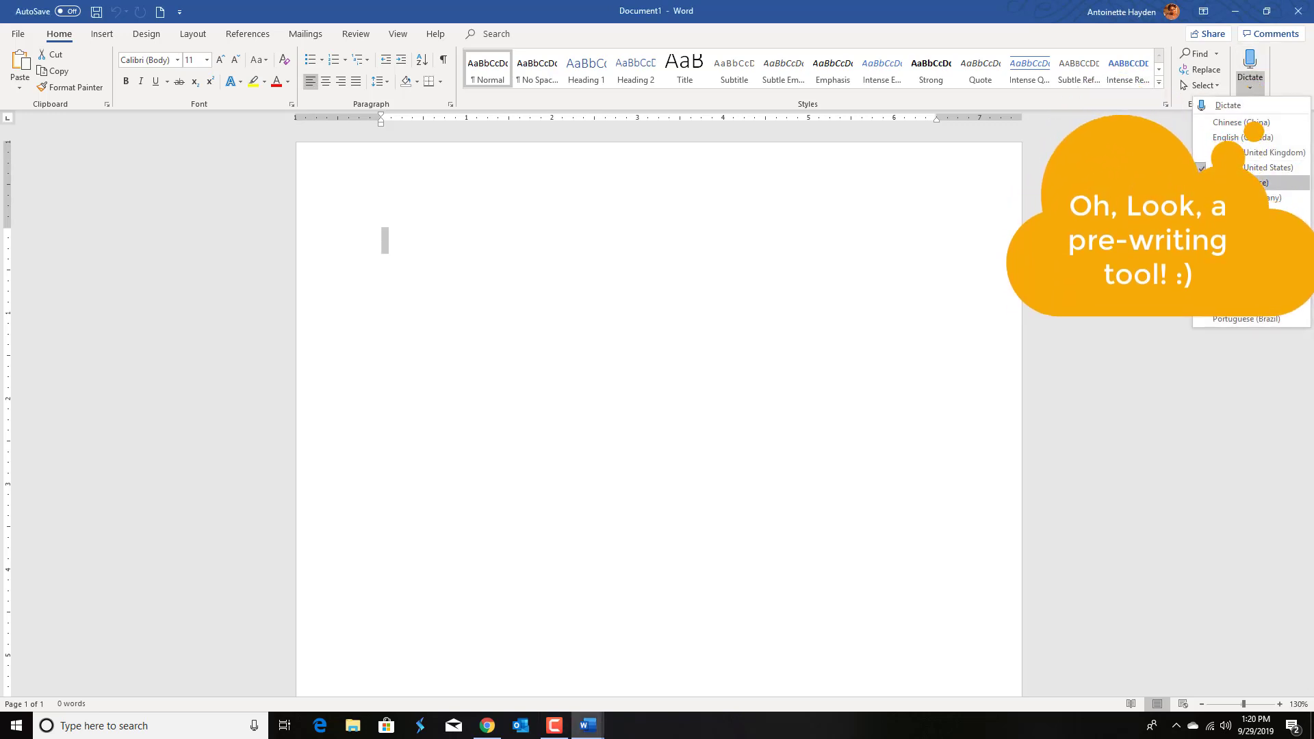
left_click(1251, 67)
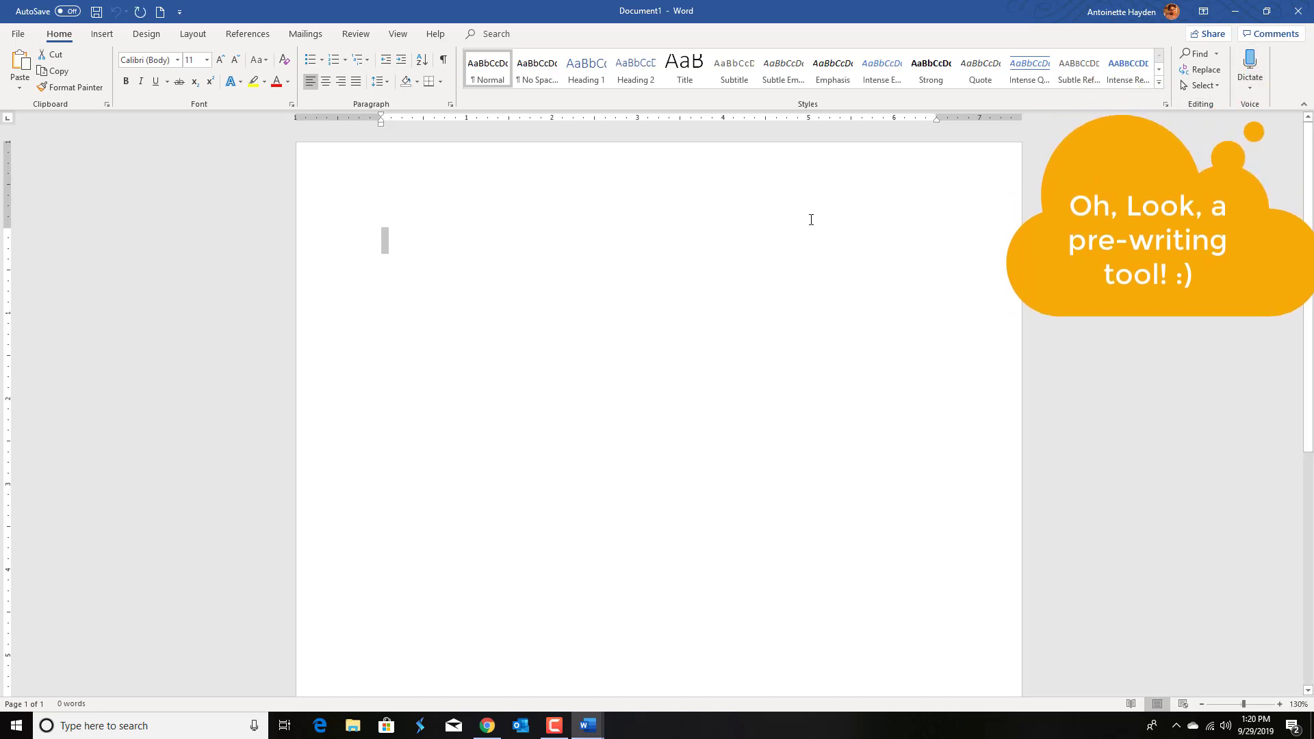
left_click(403, 237)
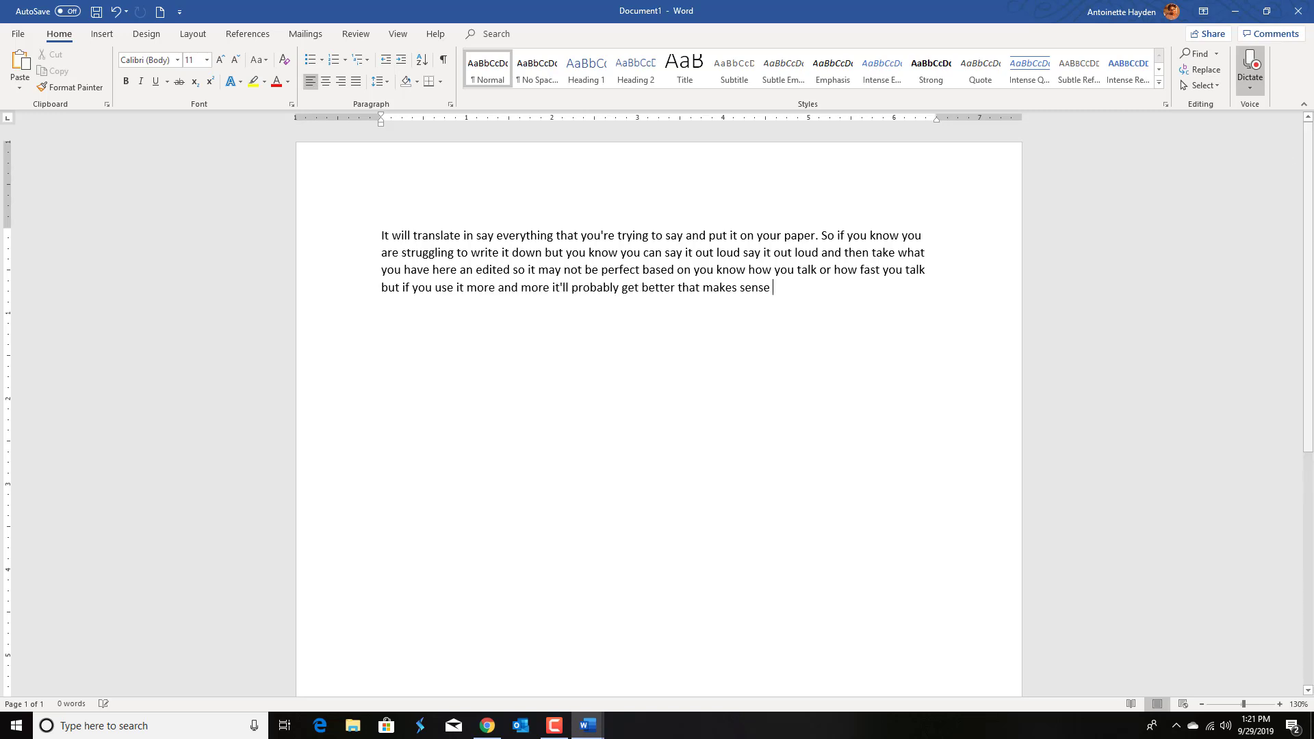
left_click(1257, 72)
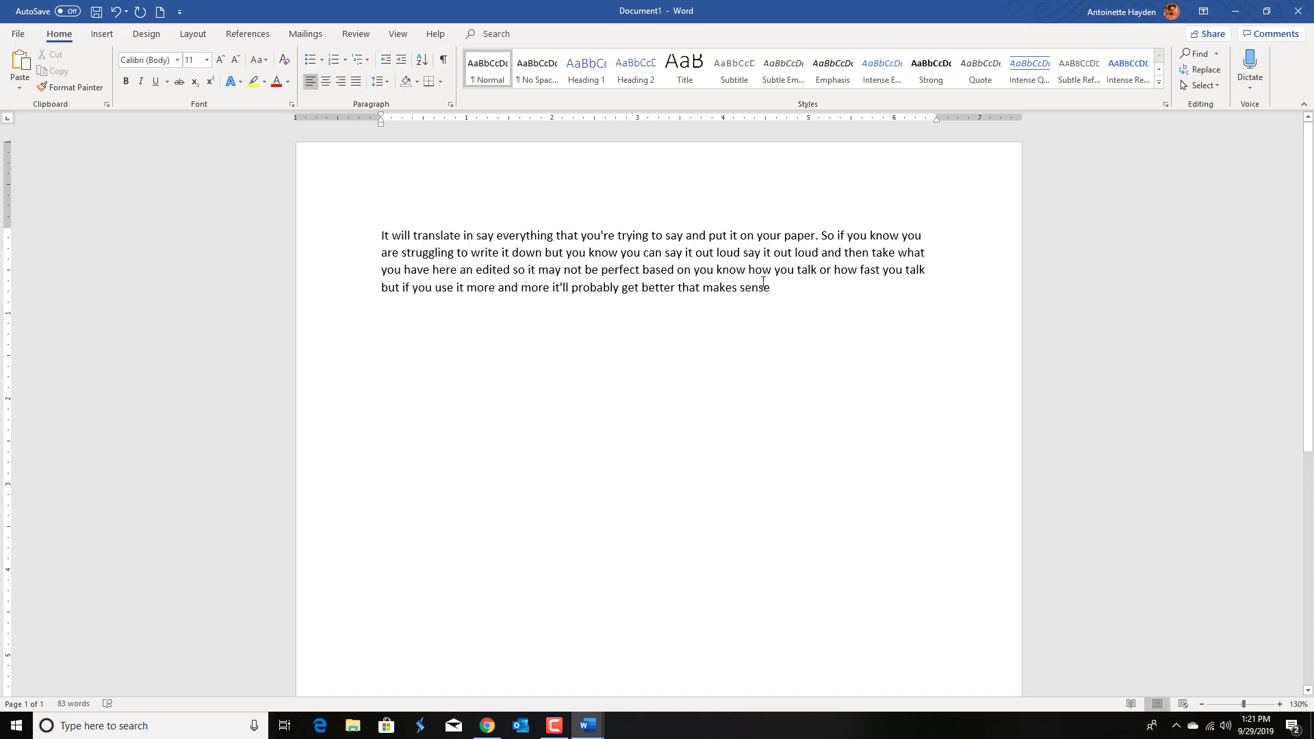
left_click_drag(781, 293, 346, 245)
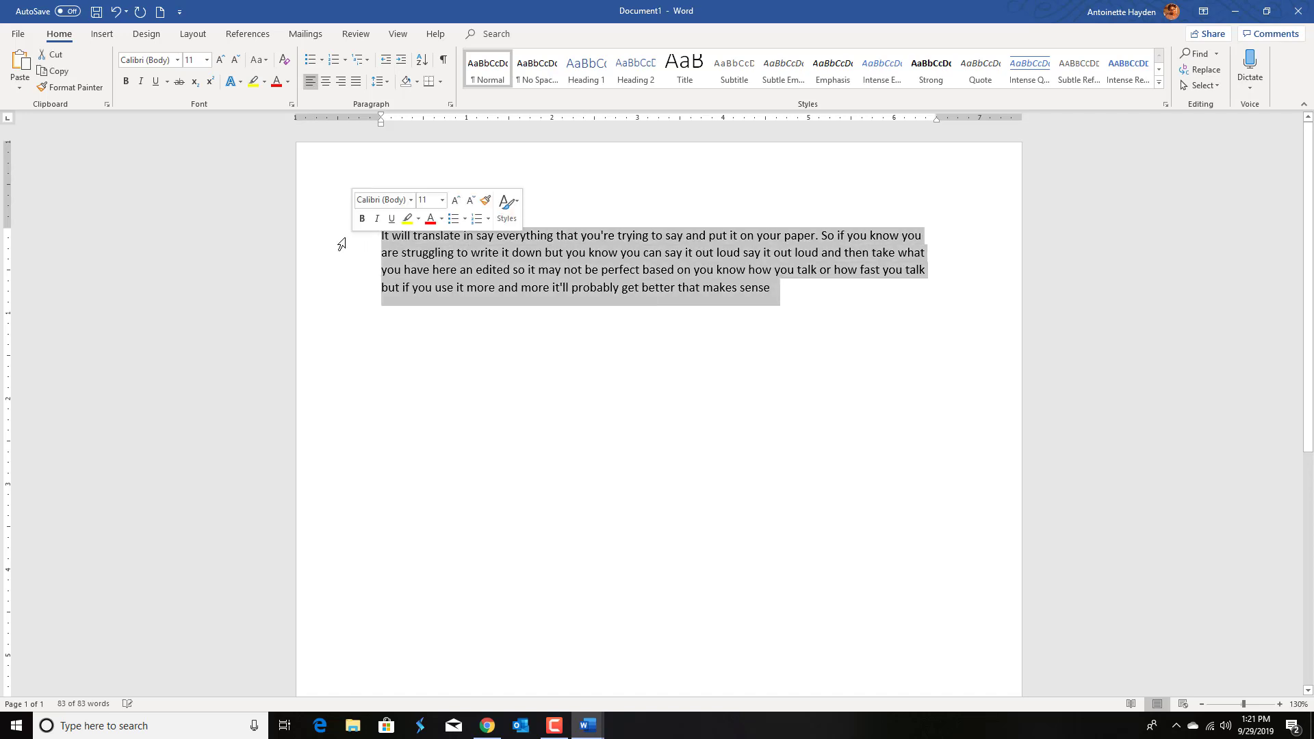
key("BackSpace")
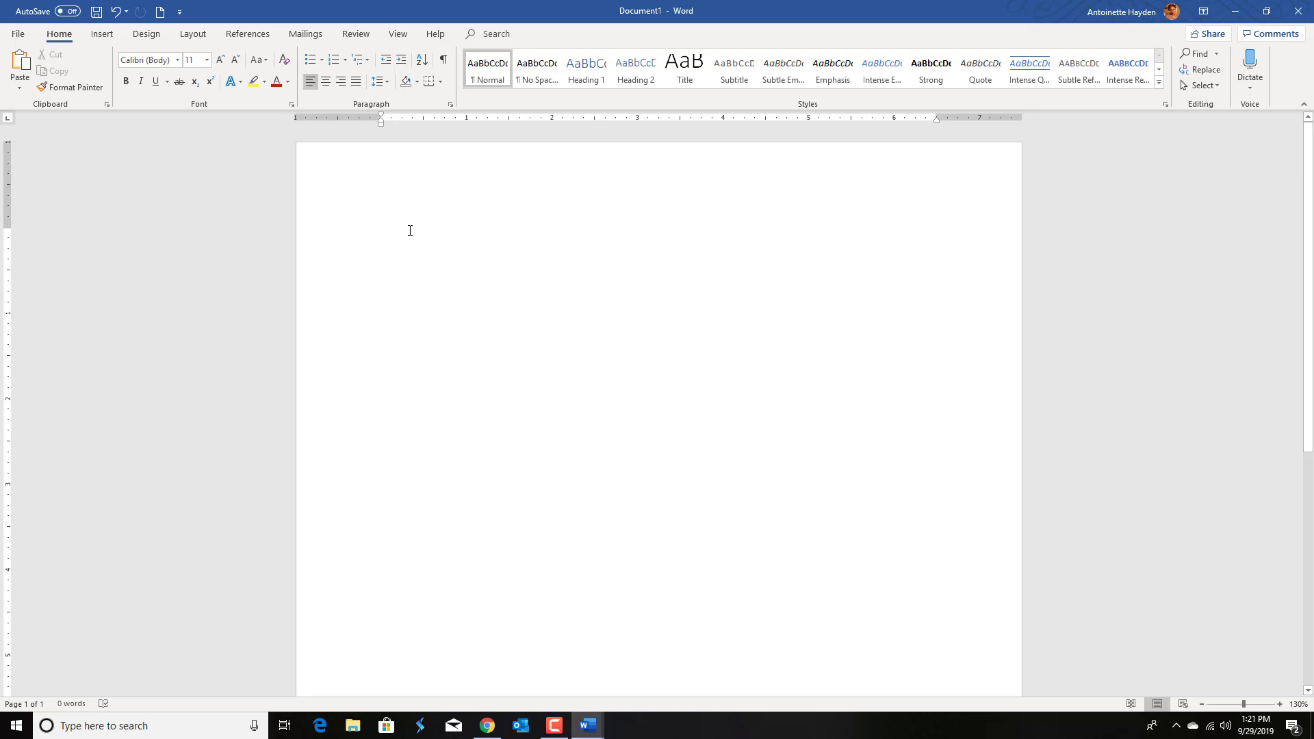
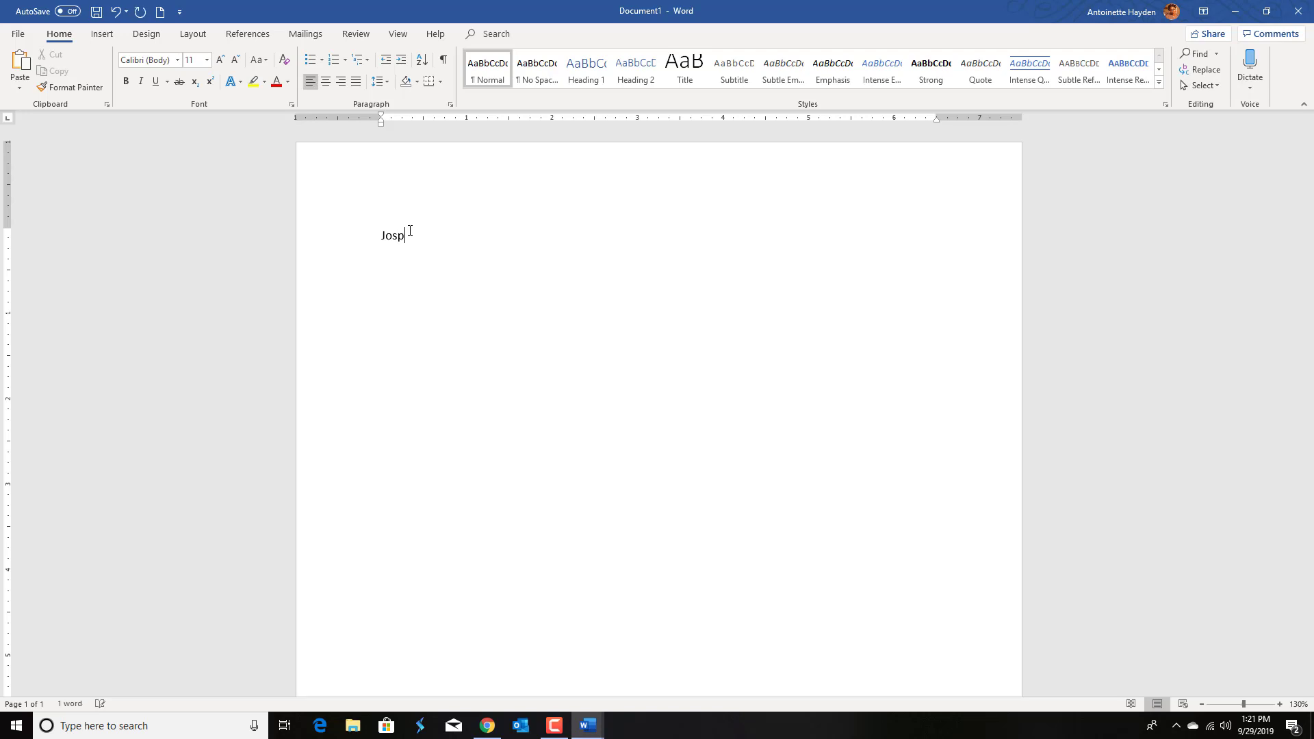
Step: Type the student's full name as the first heading line and start a new line
key("Return")
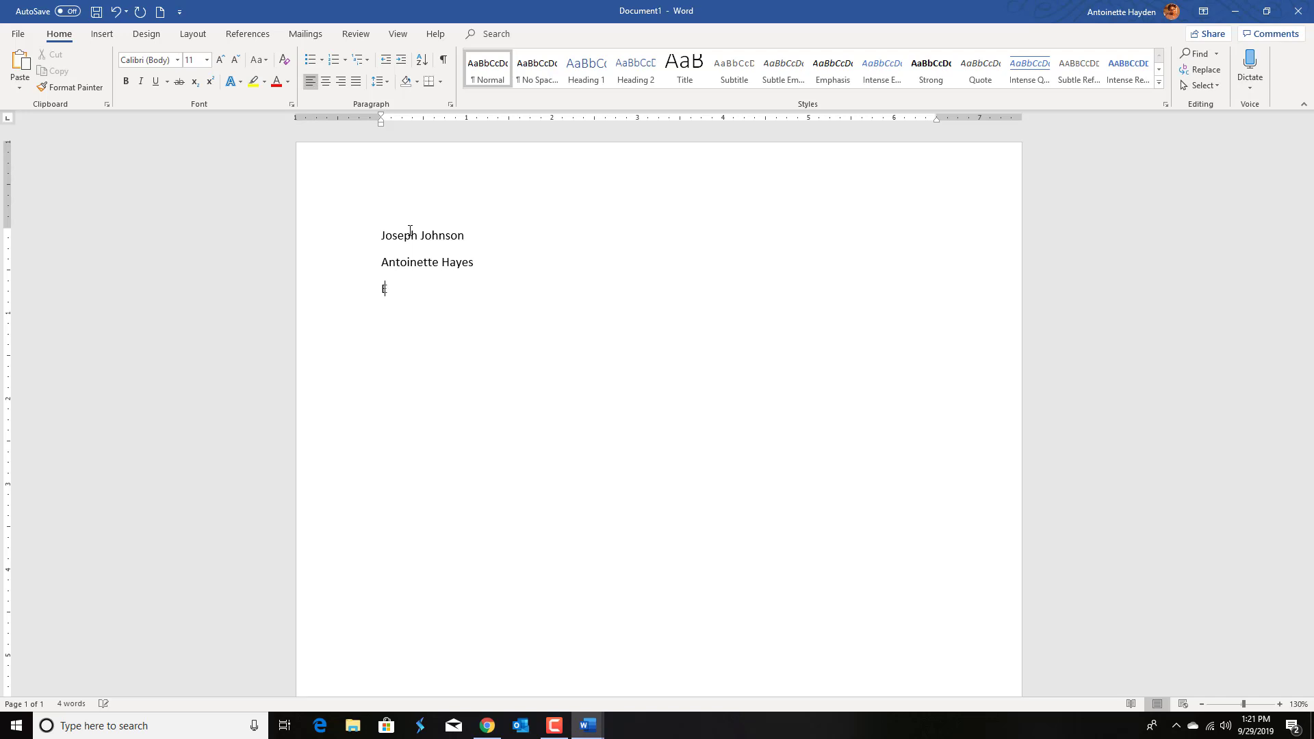
Step: Enter the instructor's name and the course code EN 0103 on the next two heading lines
type("N 0103")
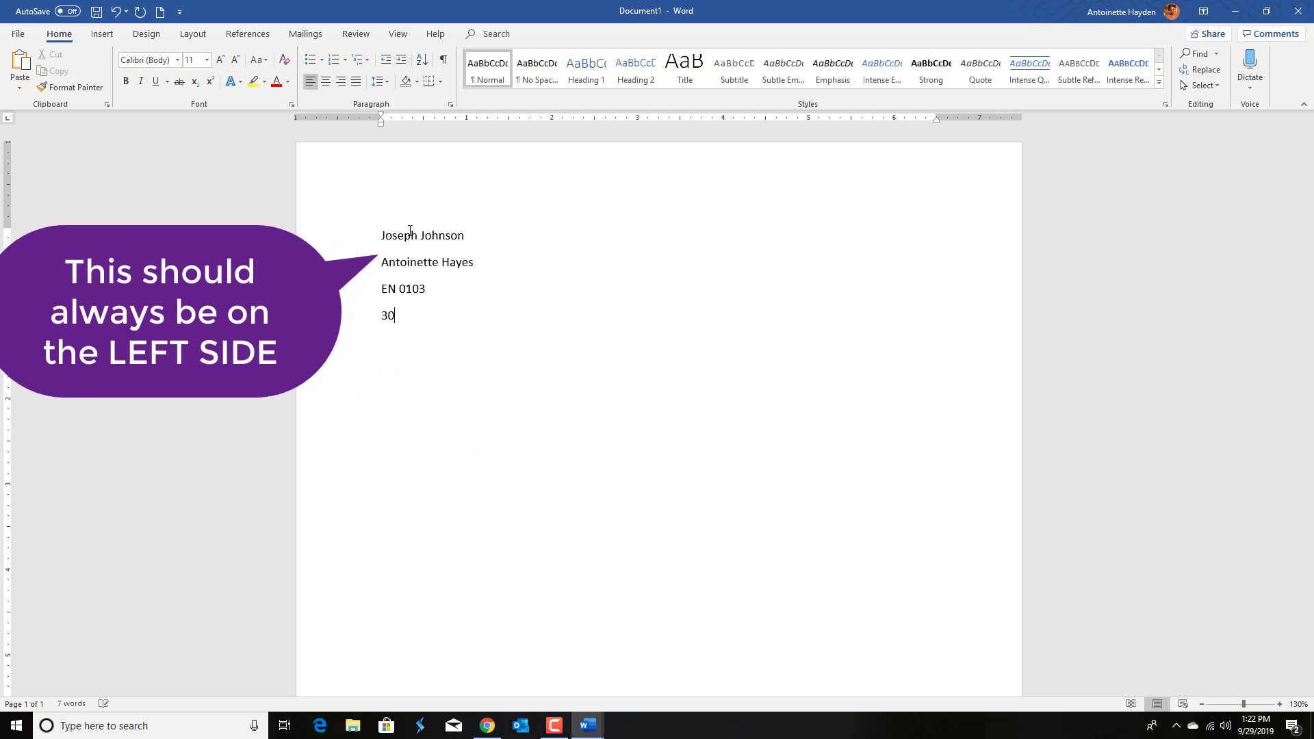
Step: Enter the date 30 September, 2019, correcting the misspelled month from the spelling suggestions, and start a new line
type("Septemebe")
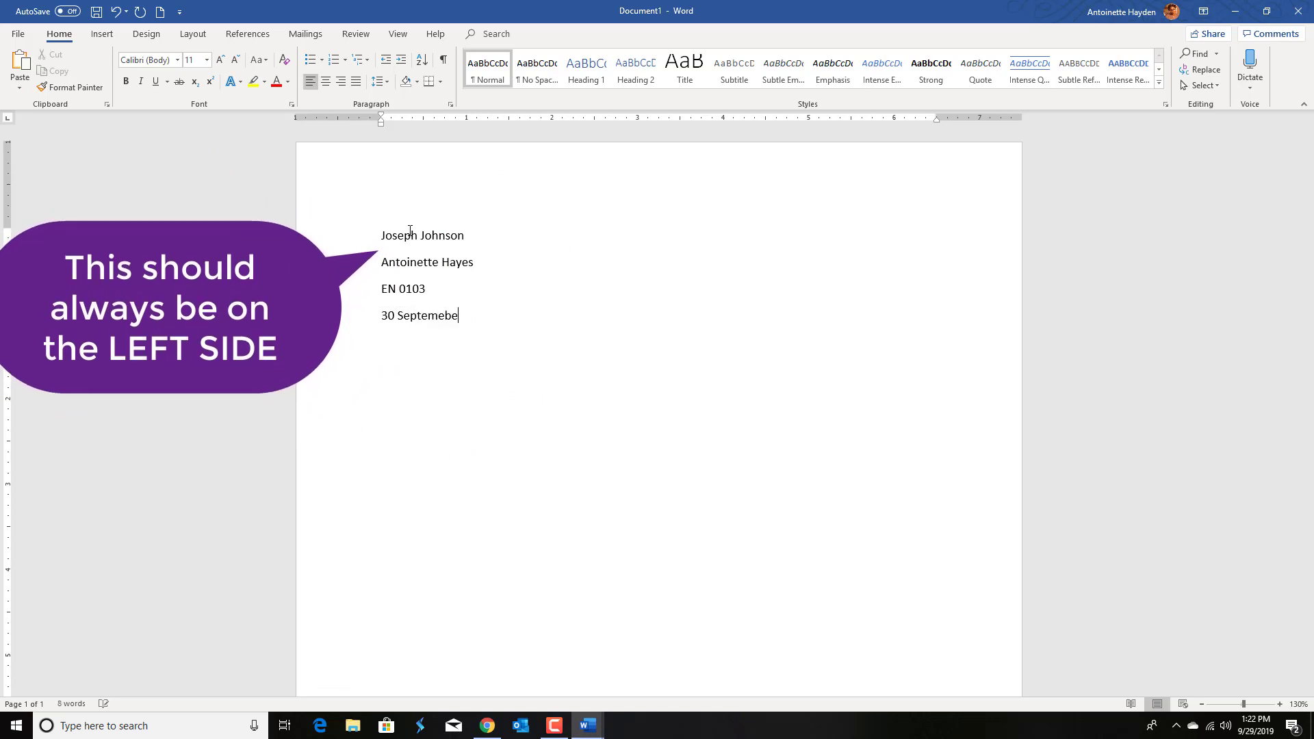
type("r,")
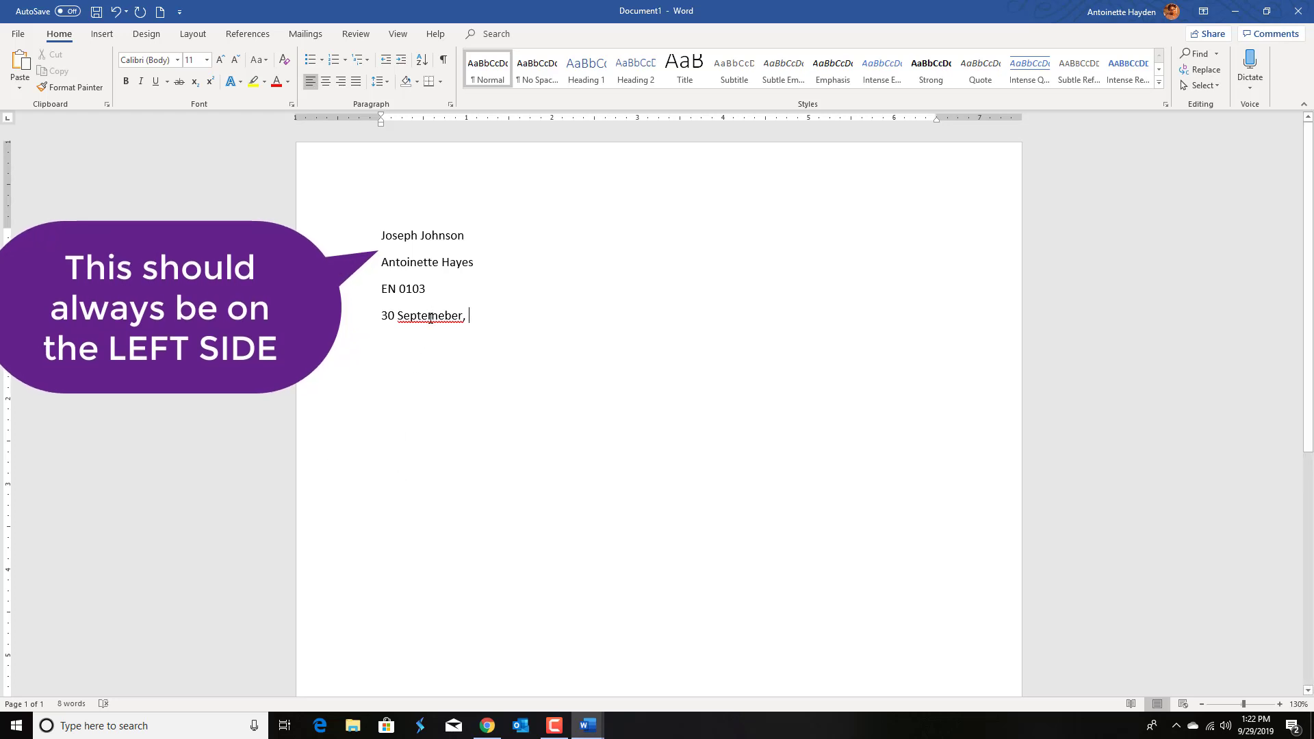
left_click(431, 317)
right_click(457, 326)
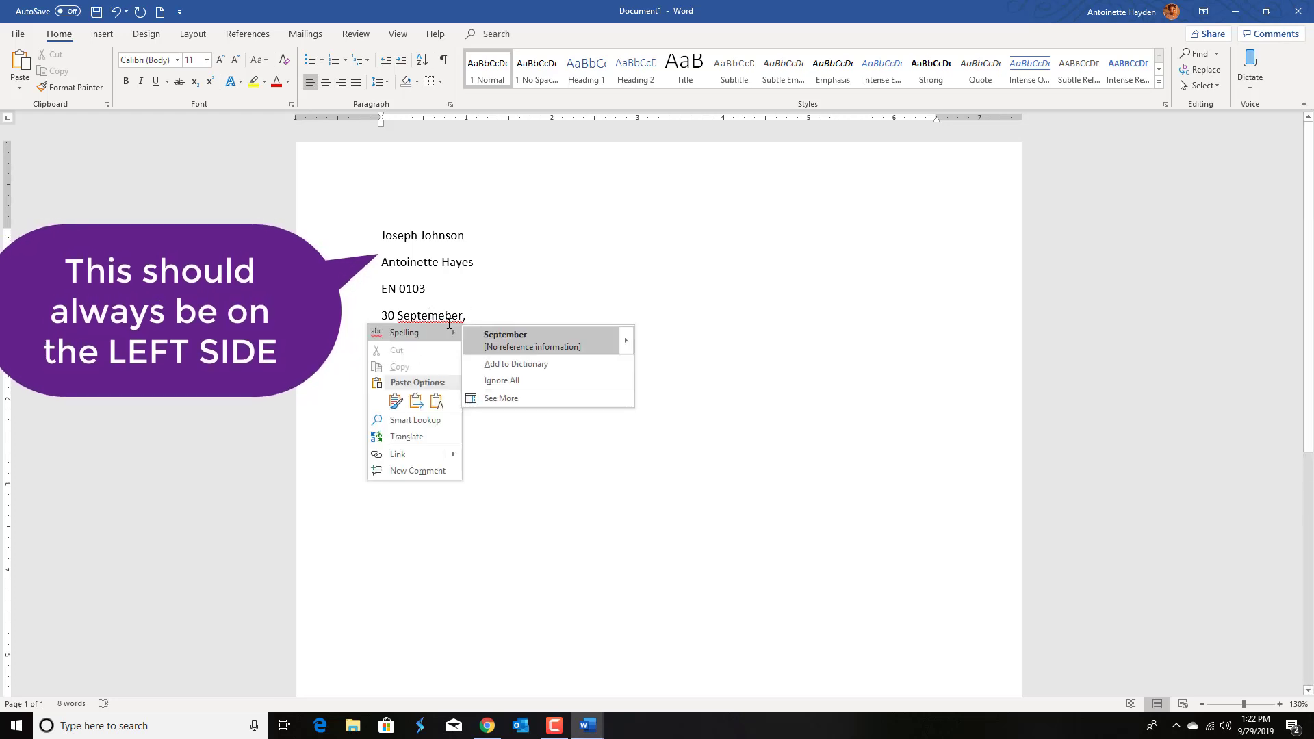
left_click(516, 340)
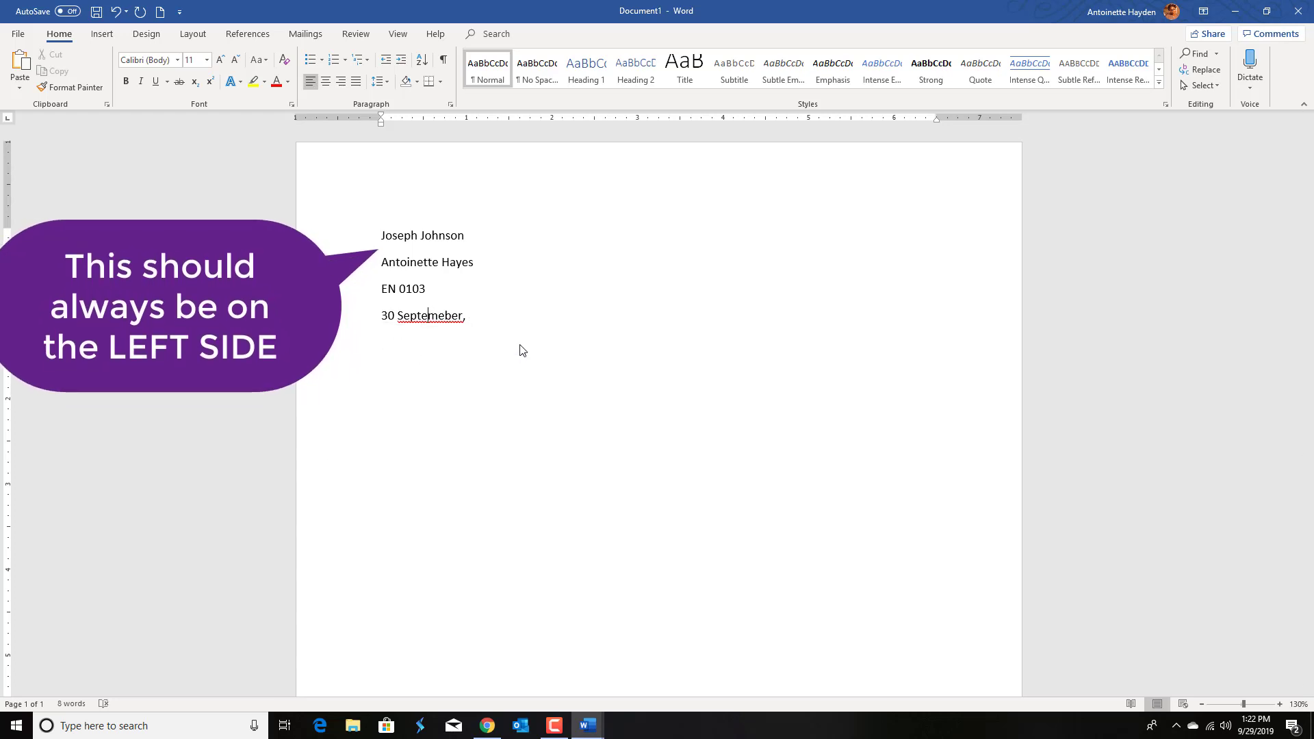
type("2019")
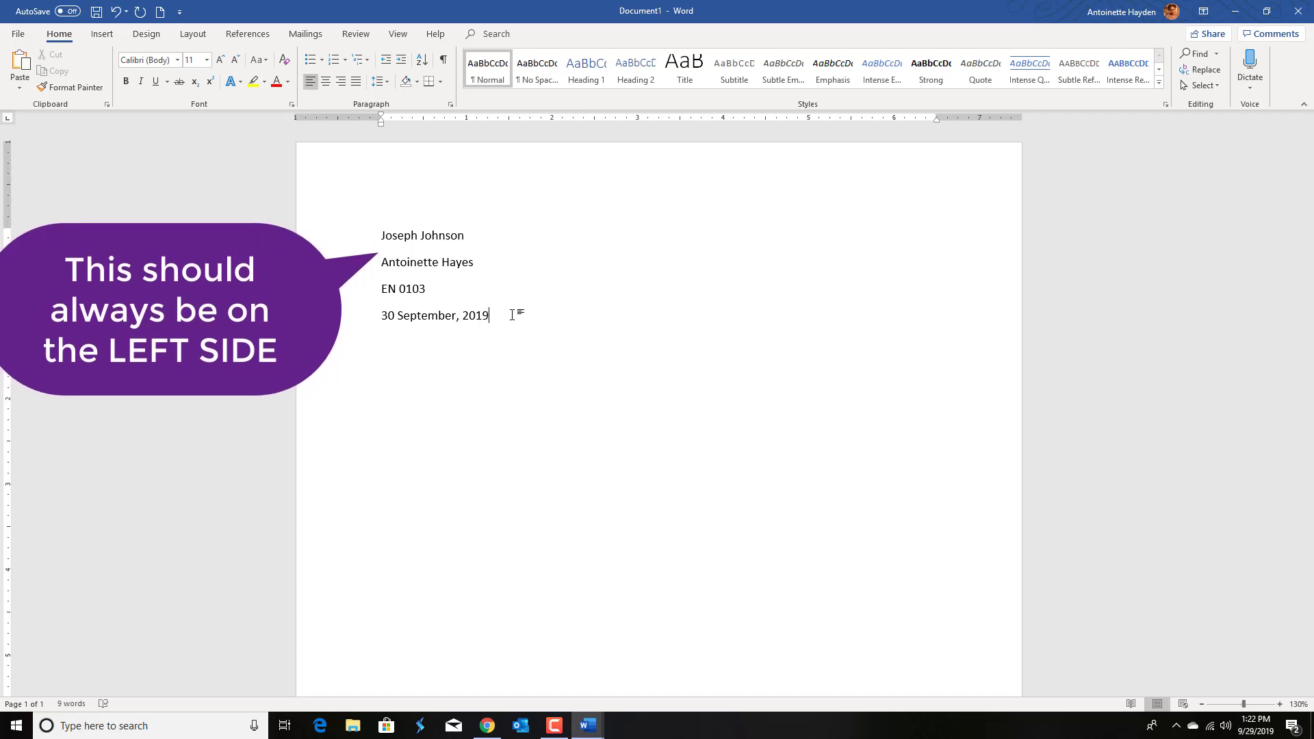
key("Return")
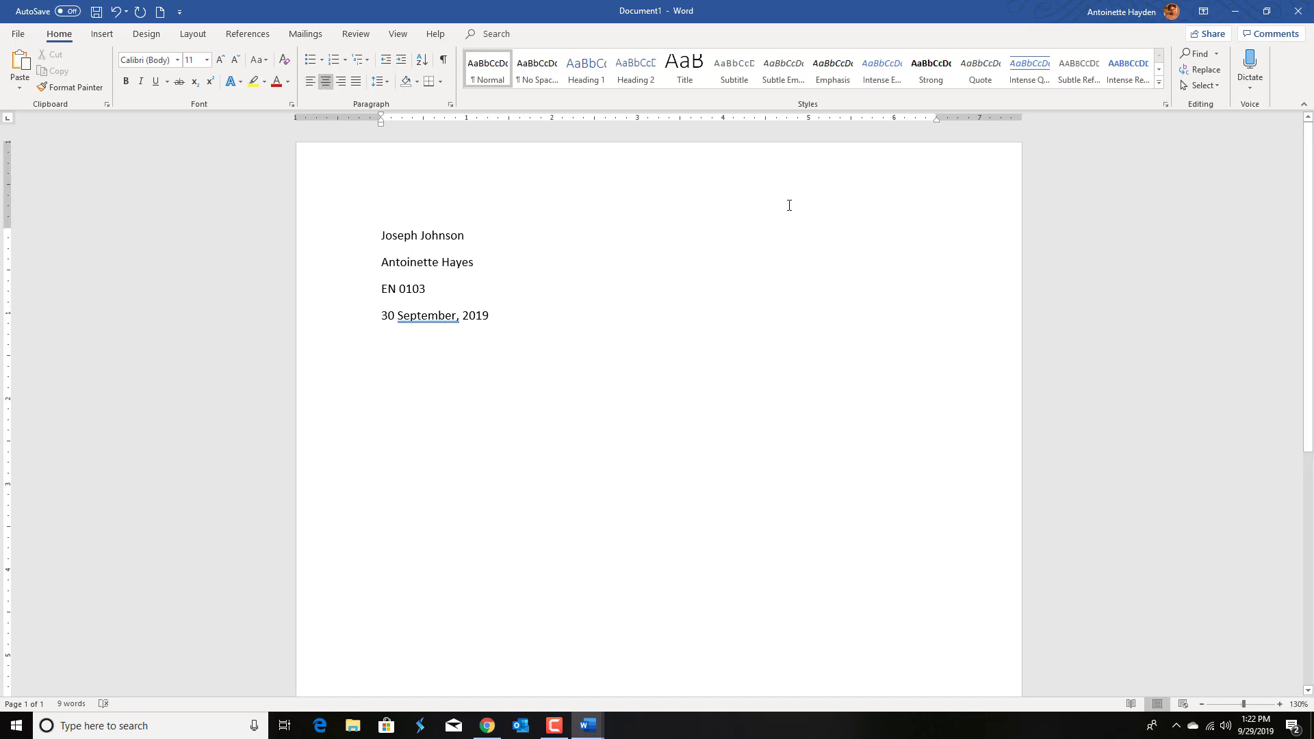
Step: Type the centered title How to Format an Essay
type("How to For")
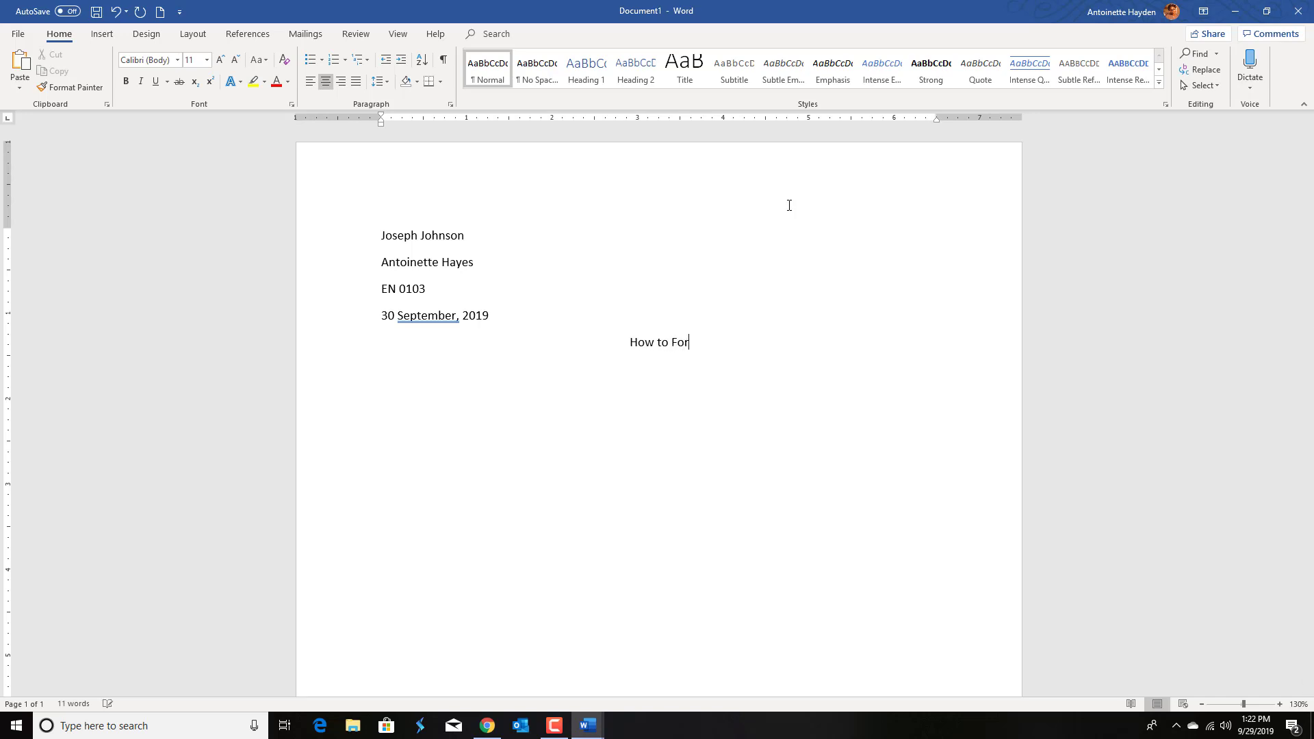
type("mat an Essa")
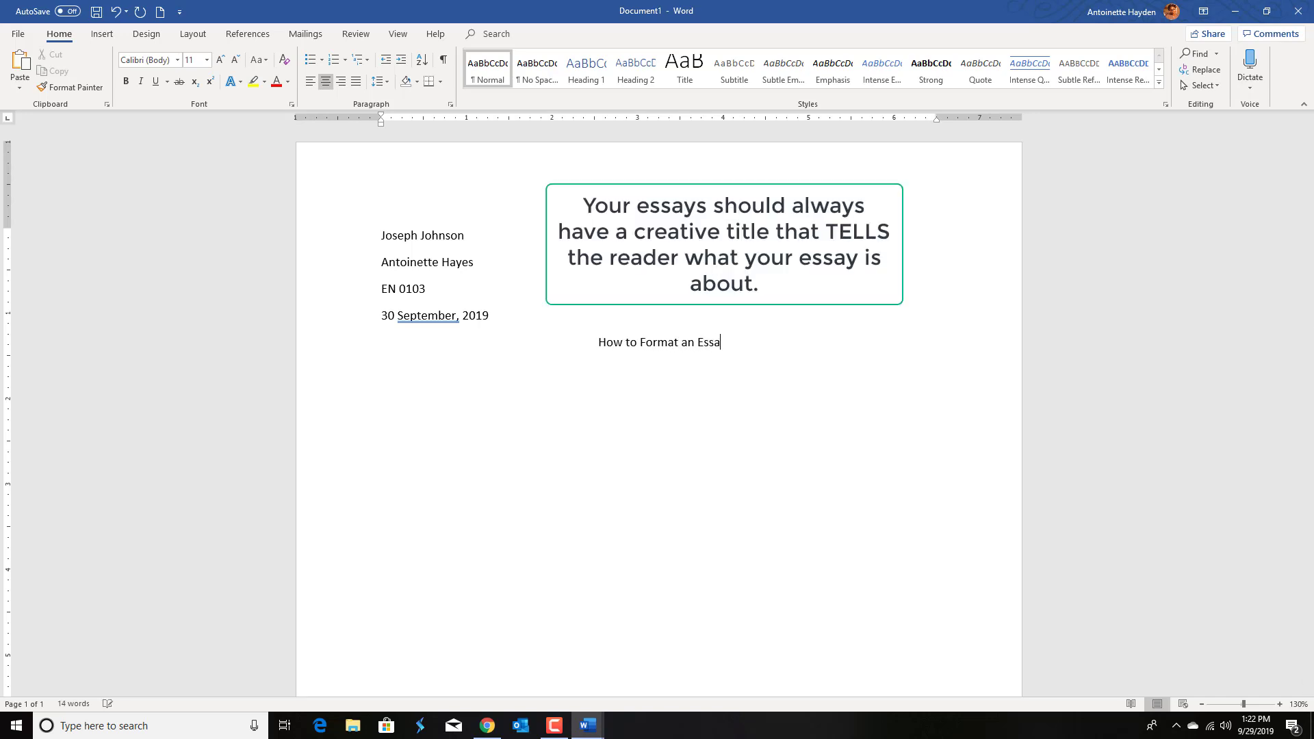
type("y")
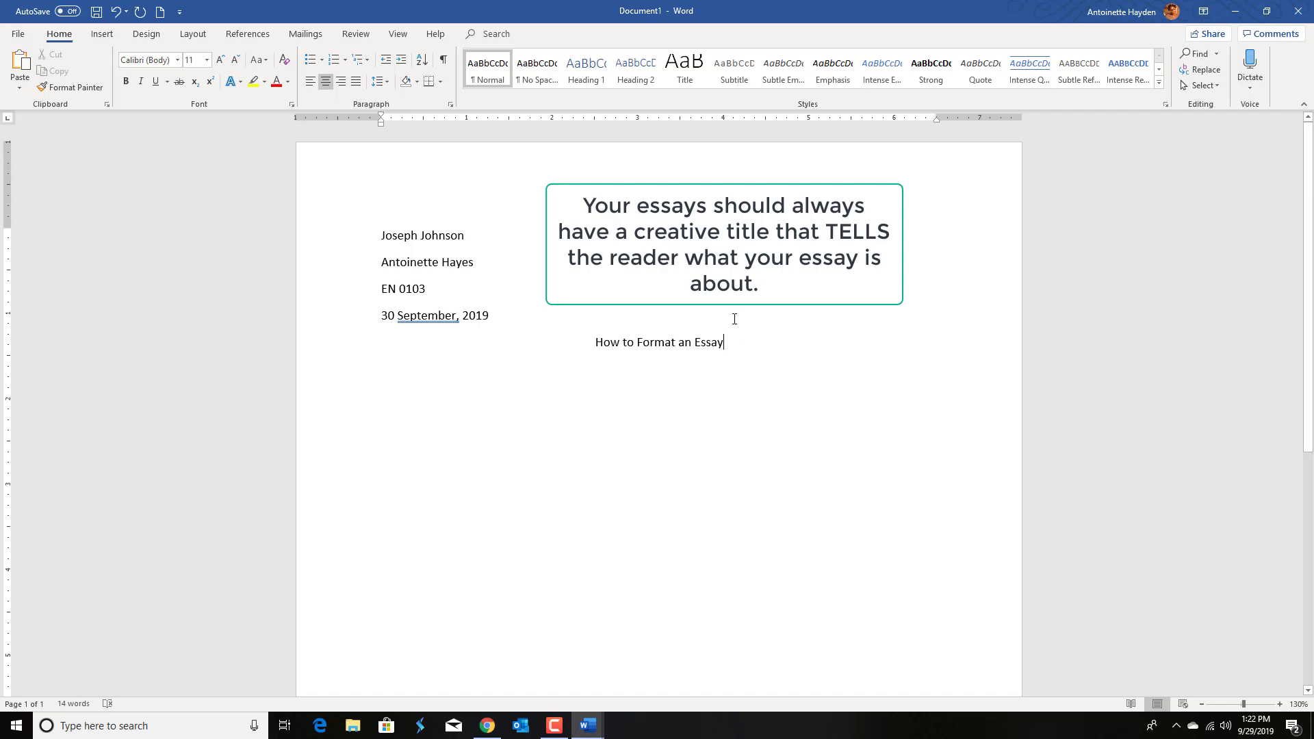
Step: Format all the text as Times New Roman, 12 pt, with double line spacing
key("ctrl+a")
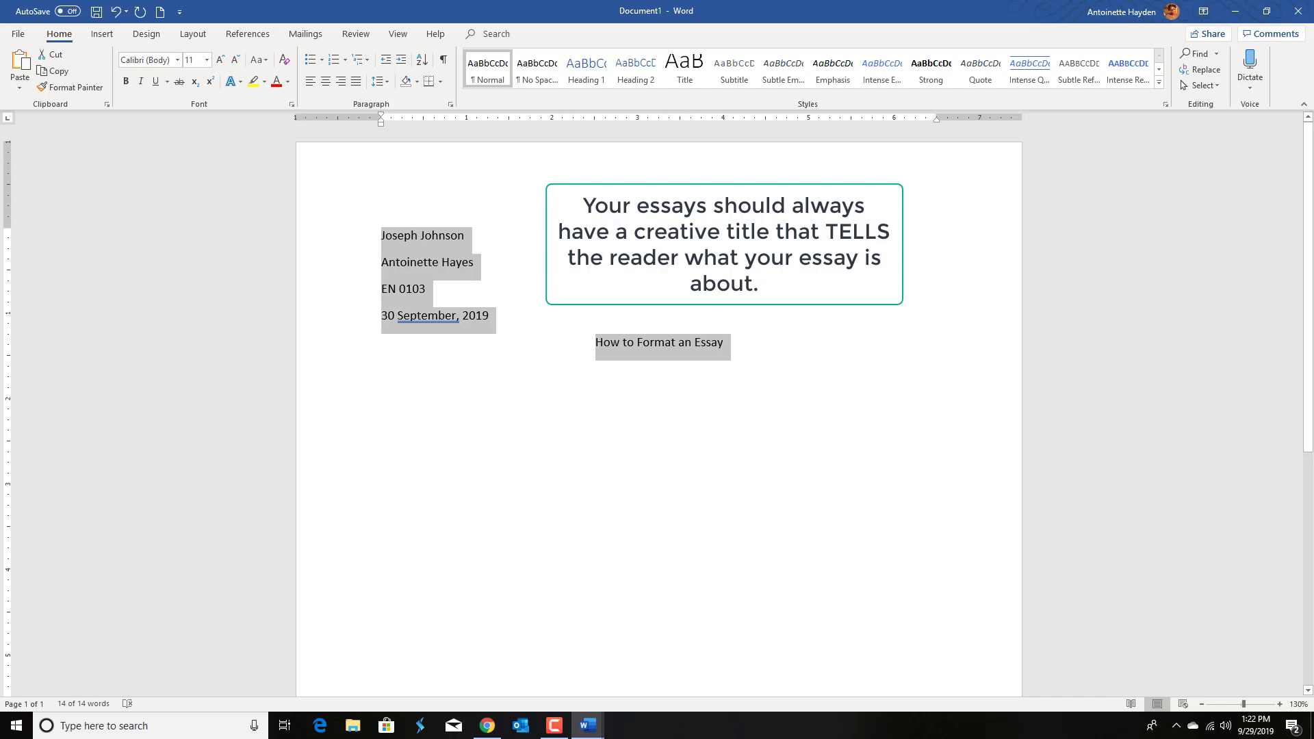
left_click(221, 61)
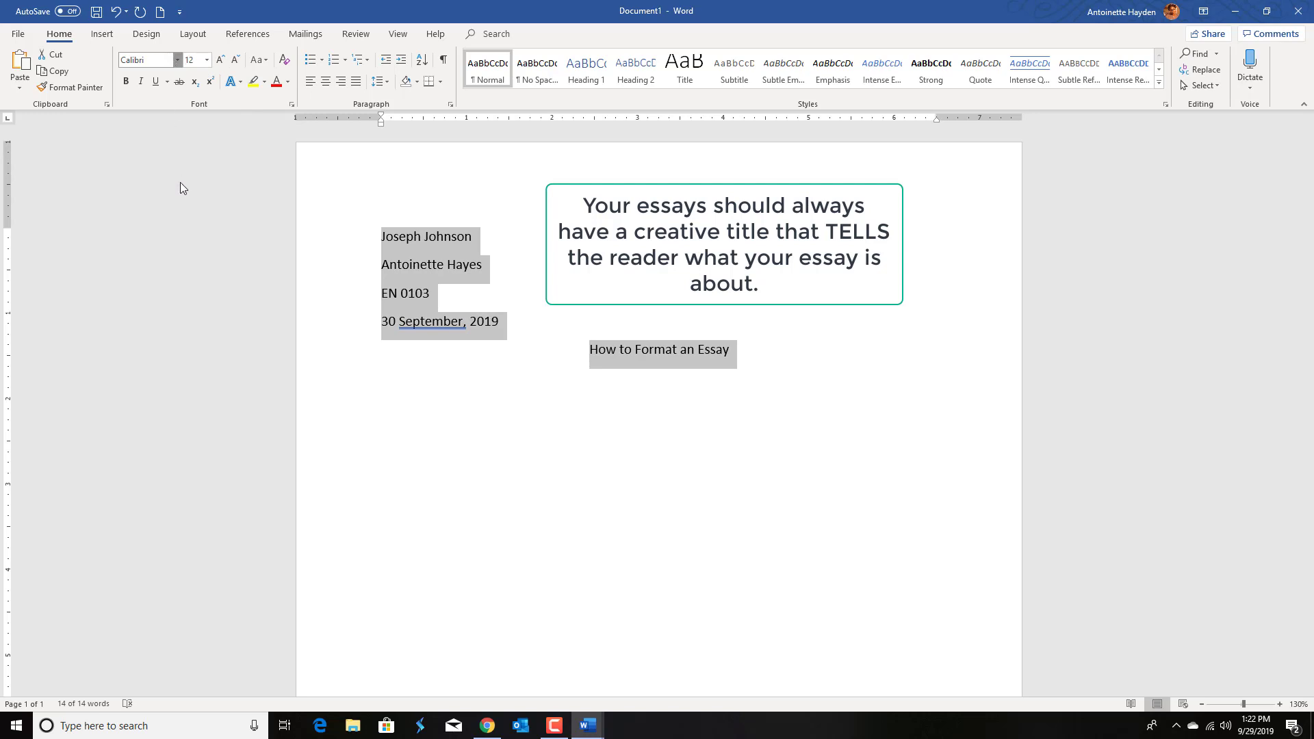
left_click(178, 60)
left_click(175, 145)
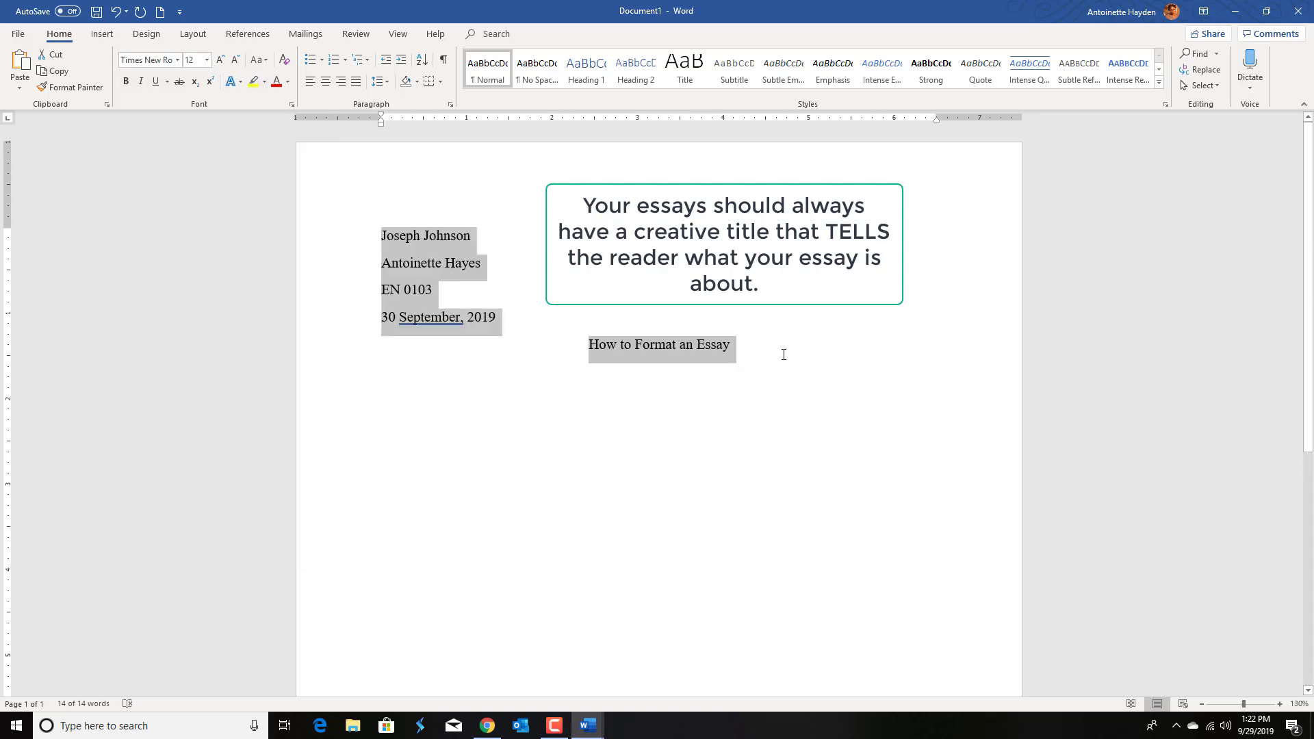
key("ctrl+2")
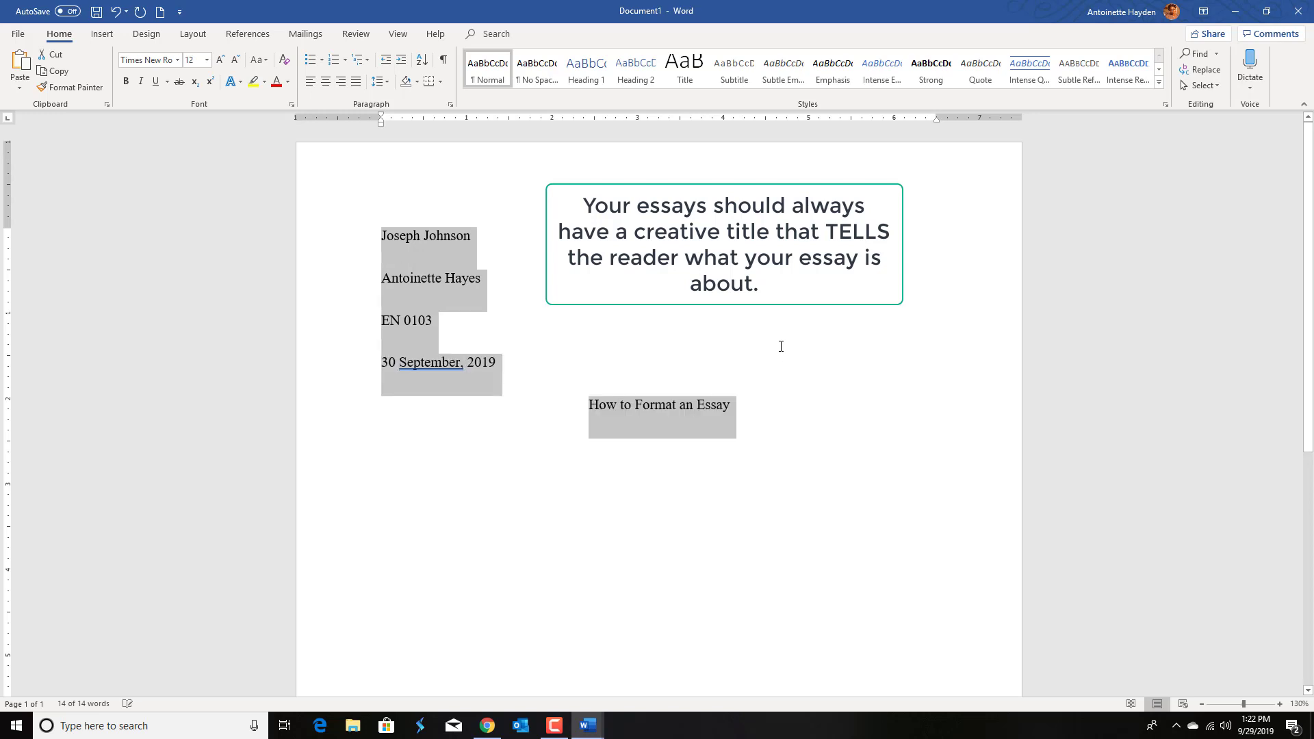
left_click(783, 410)
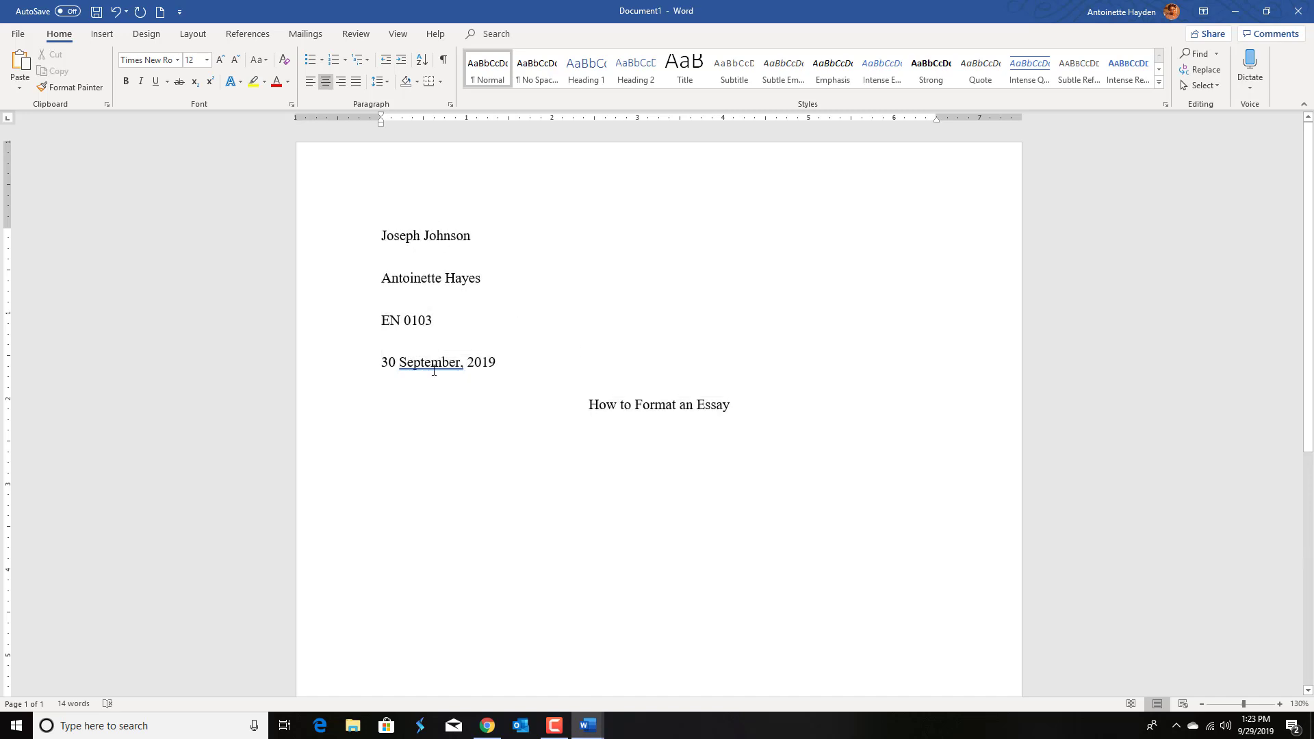
Step: Make no extra space between same-style paragraphs the default paragraph setting for all documents based on the Normal template
left_click_drag(751, 404, 422, 124)
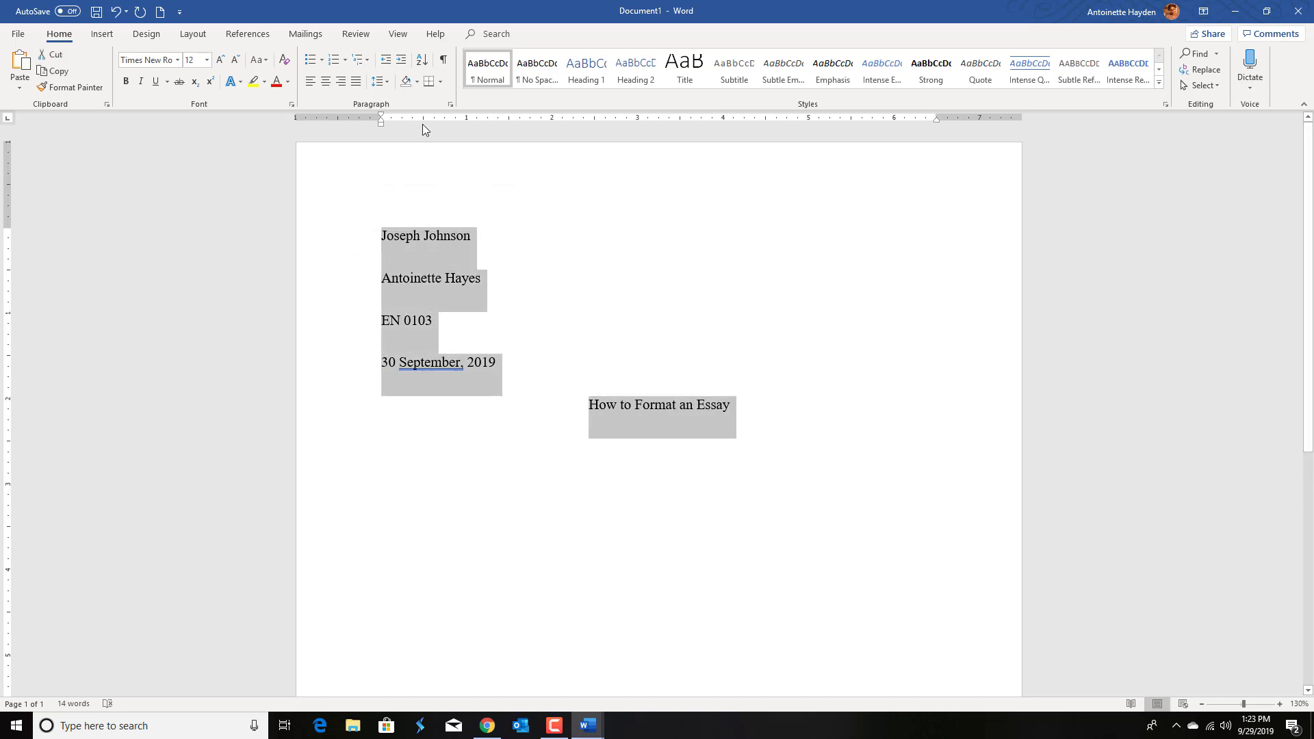
left_click(452, 105)
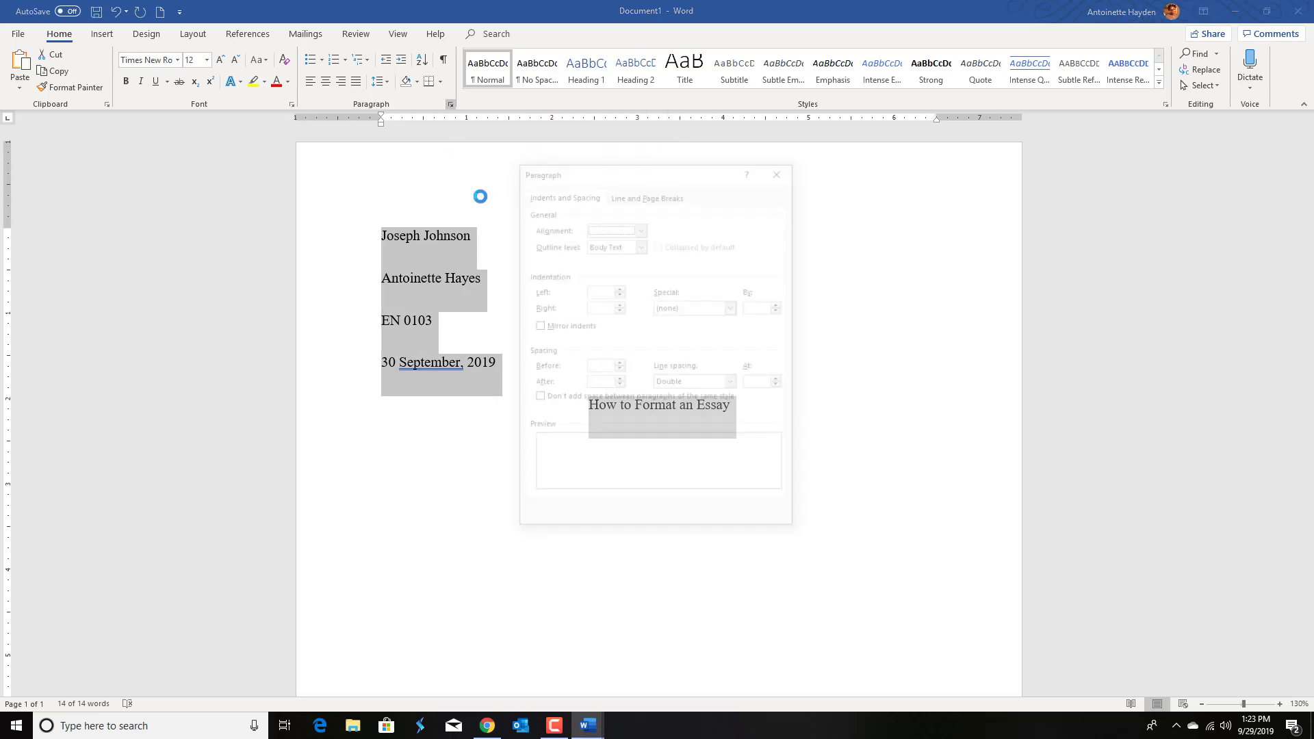
left_click(537, 398)
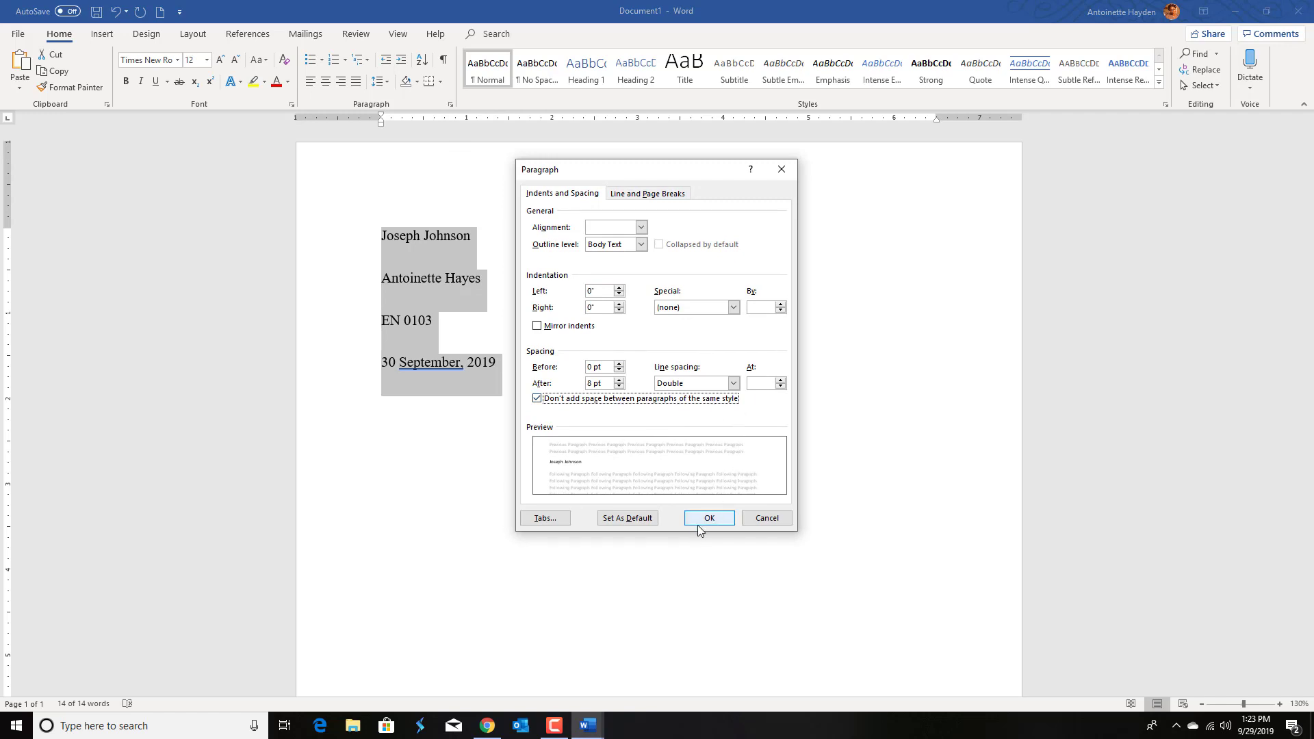
left_click(652, 516)
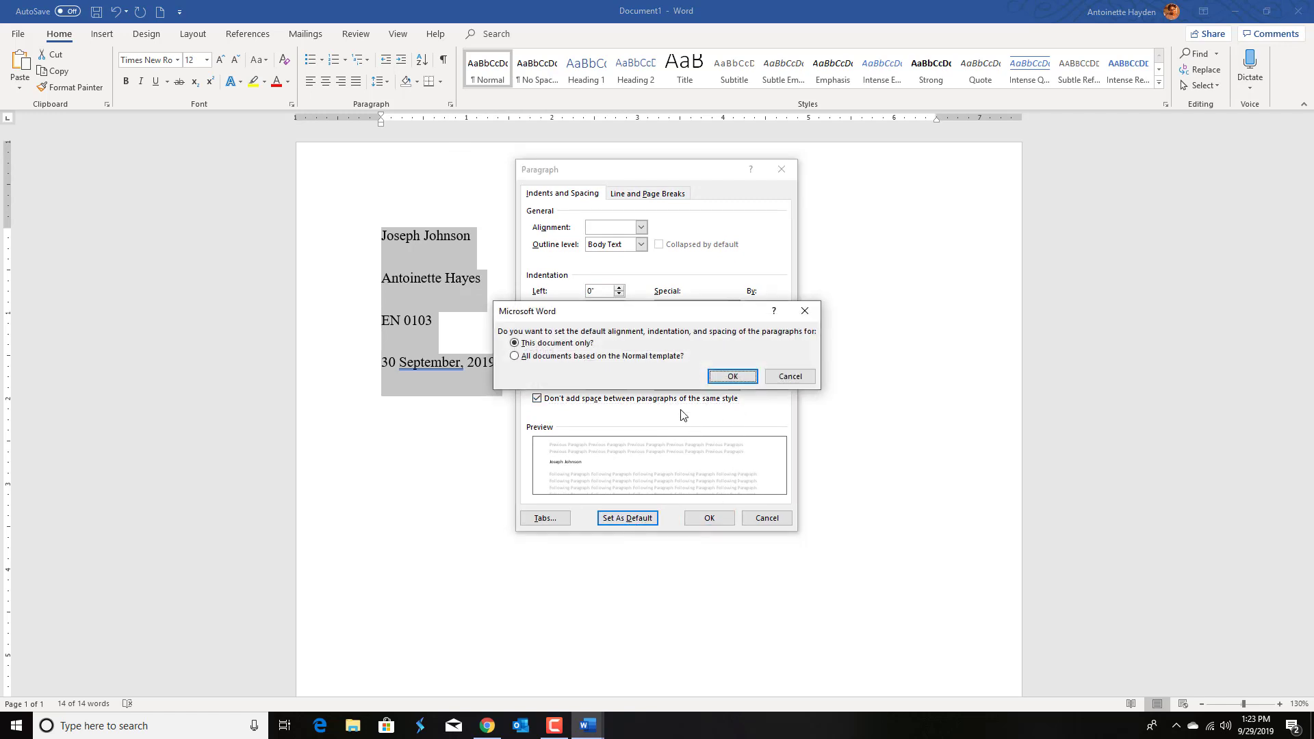
left_click(523, 357)
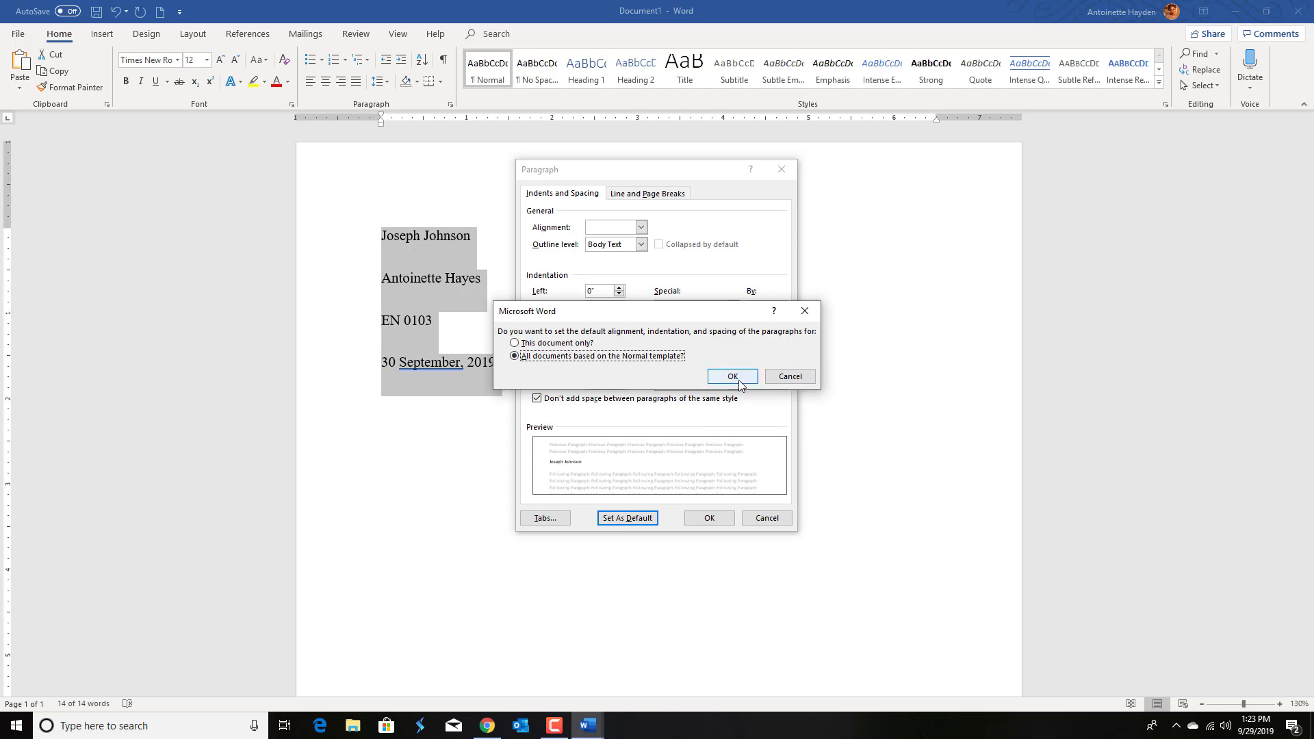
left_click(736, 378)
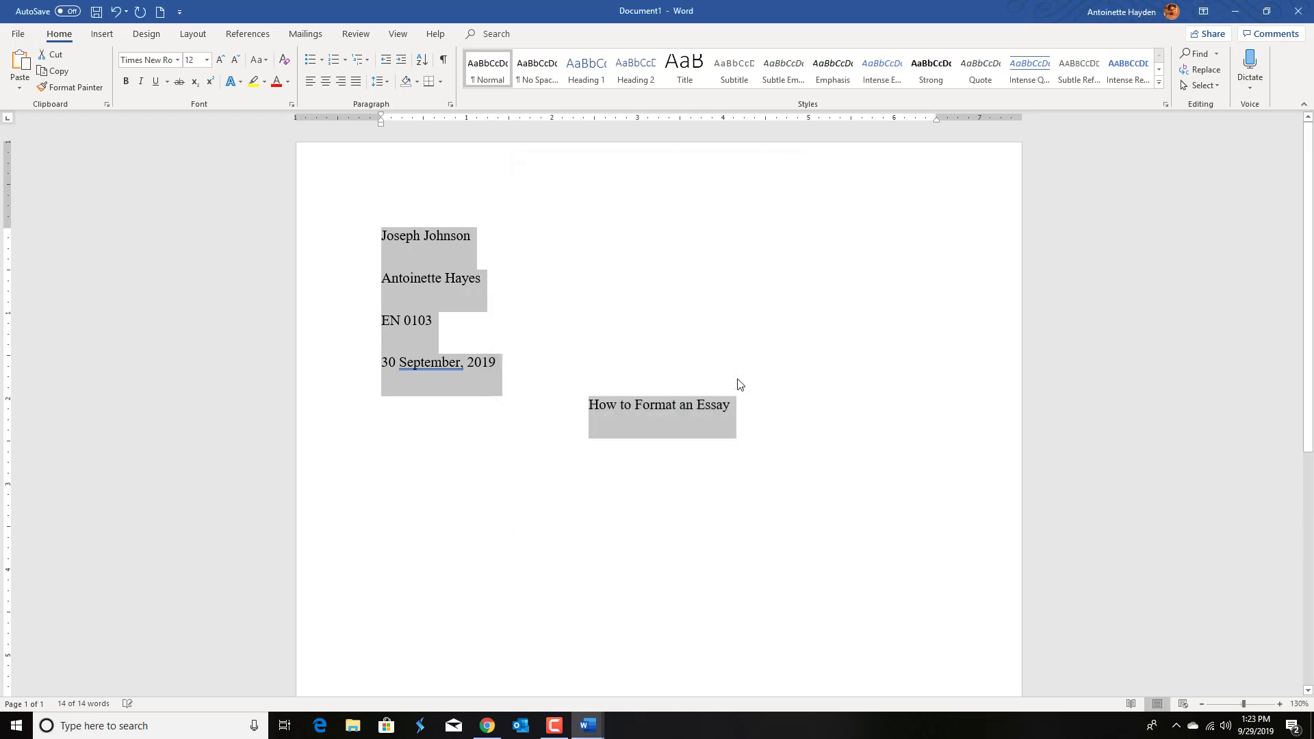
Step: Apply the option to not add space between paragraphs of the same style to all the text
left_click(450, 104)
left_click(537, 399)
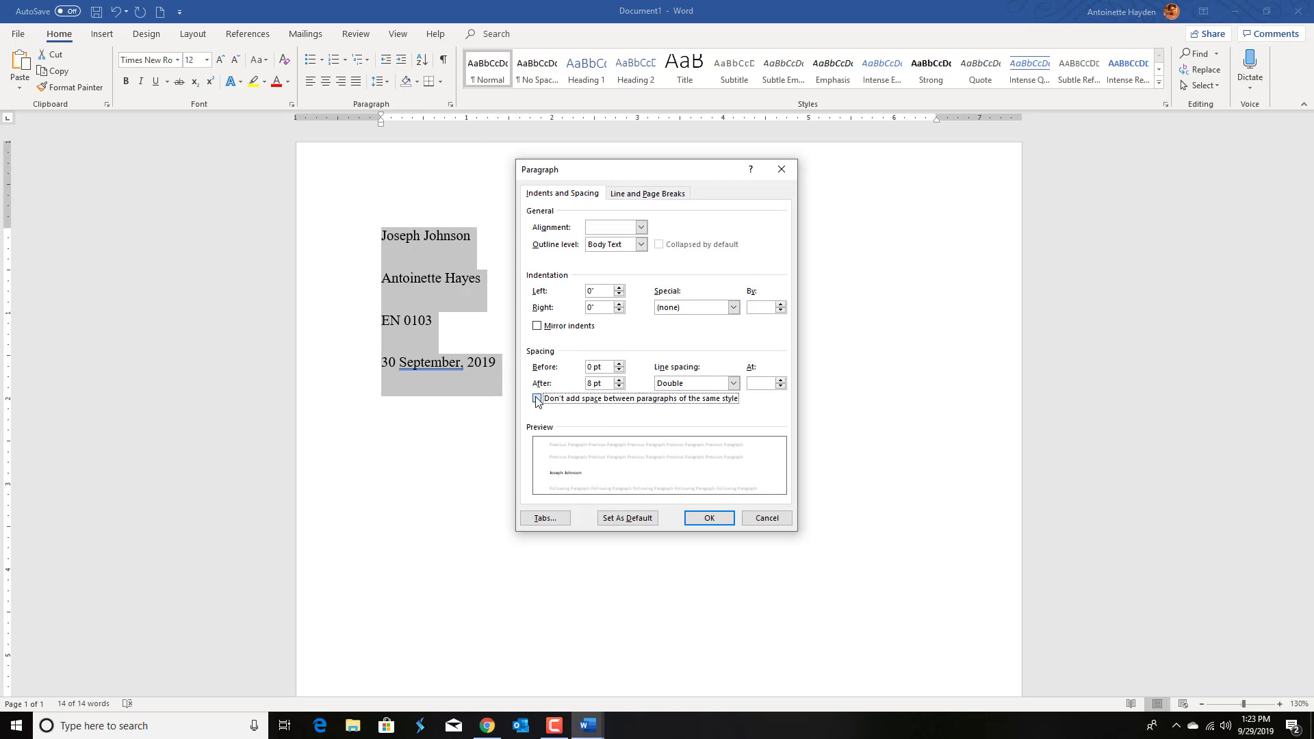
left_click(708, 519)
left_click(760, 387)
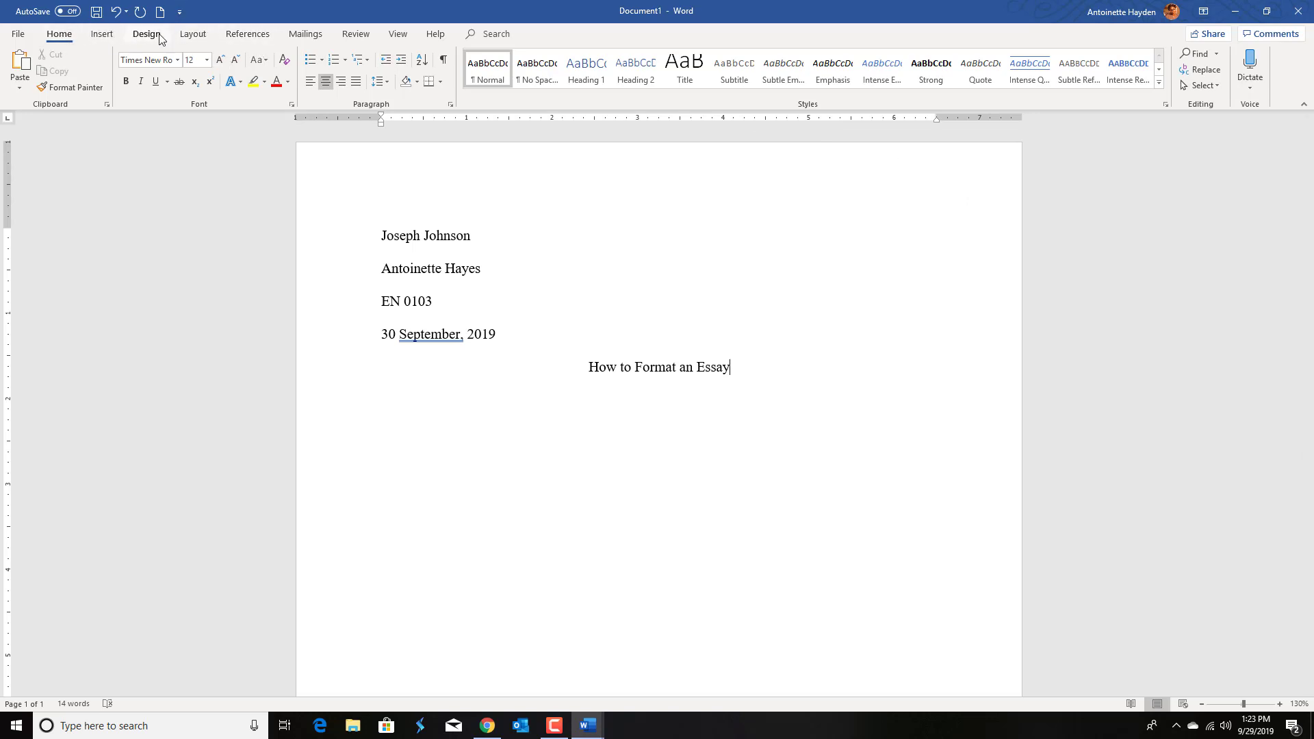
Step: Insert a plain page number at the top right of the page header
left_click(102, 34)
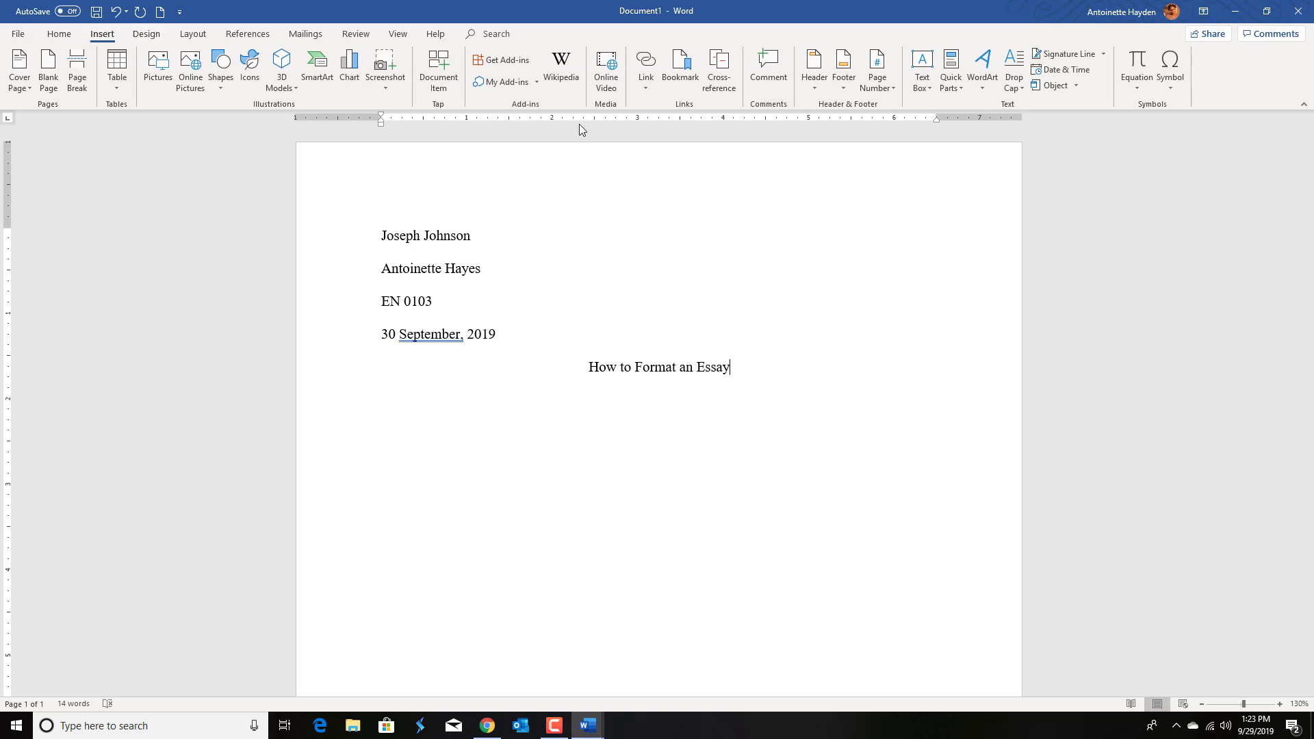
left_click(889, 79)
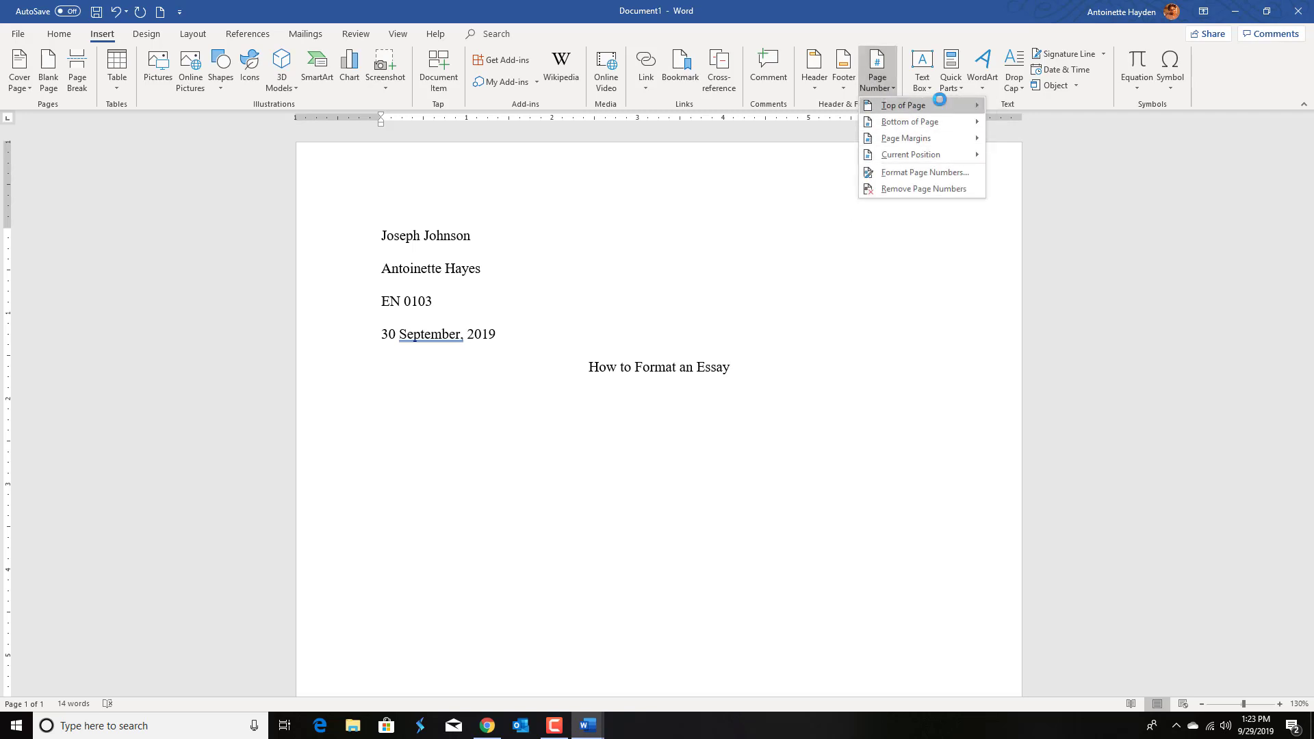
mouse_move(942, 107)
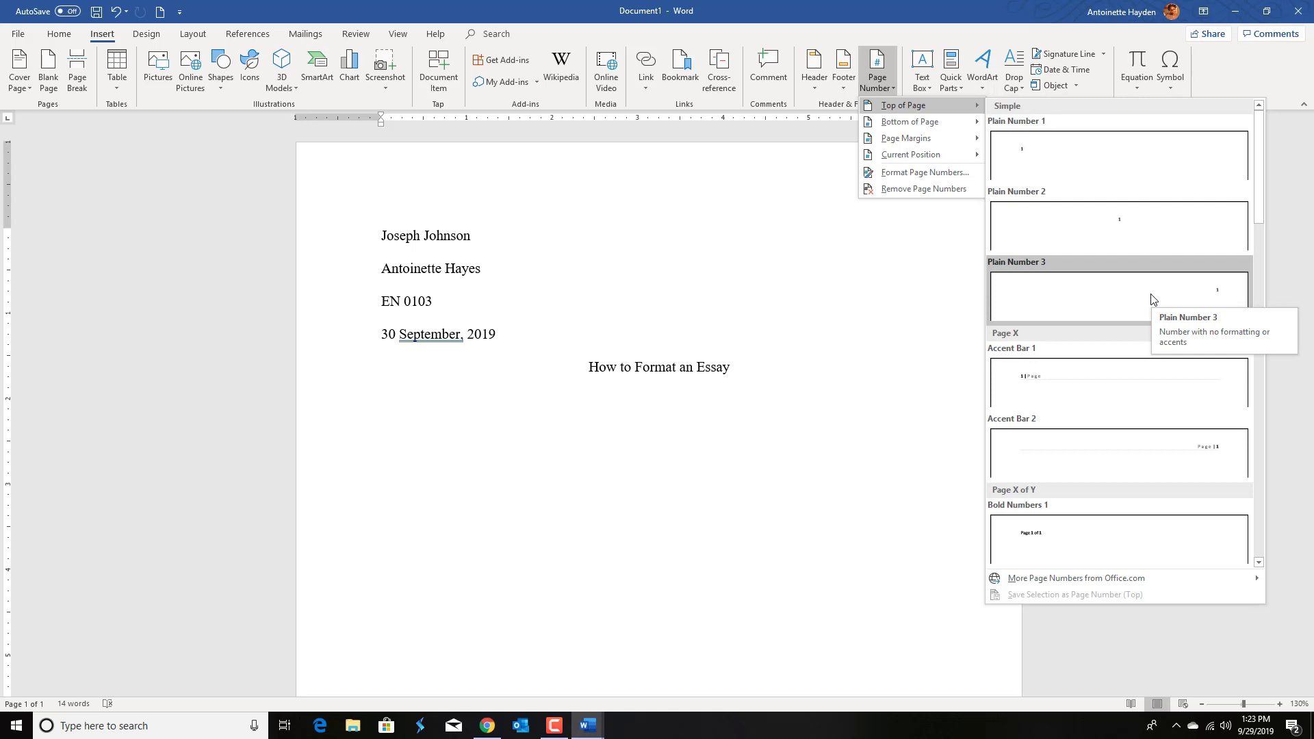
left_click(1151, 299)
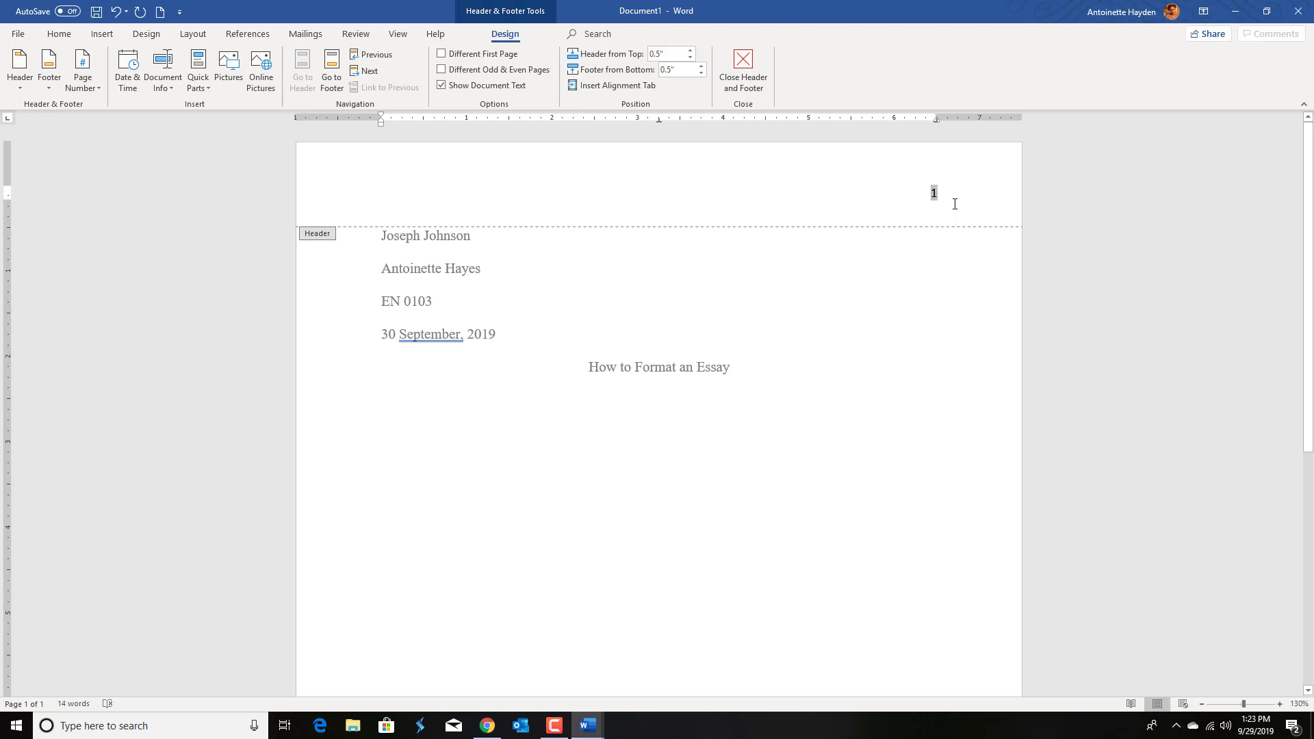
Step: Type the student's last name before the page number and format the header text as Times New Roman, 12 pt
type("J")
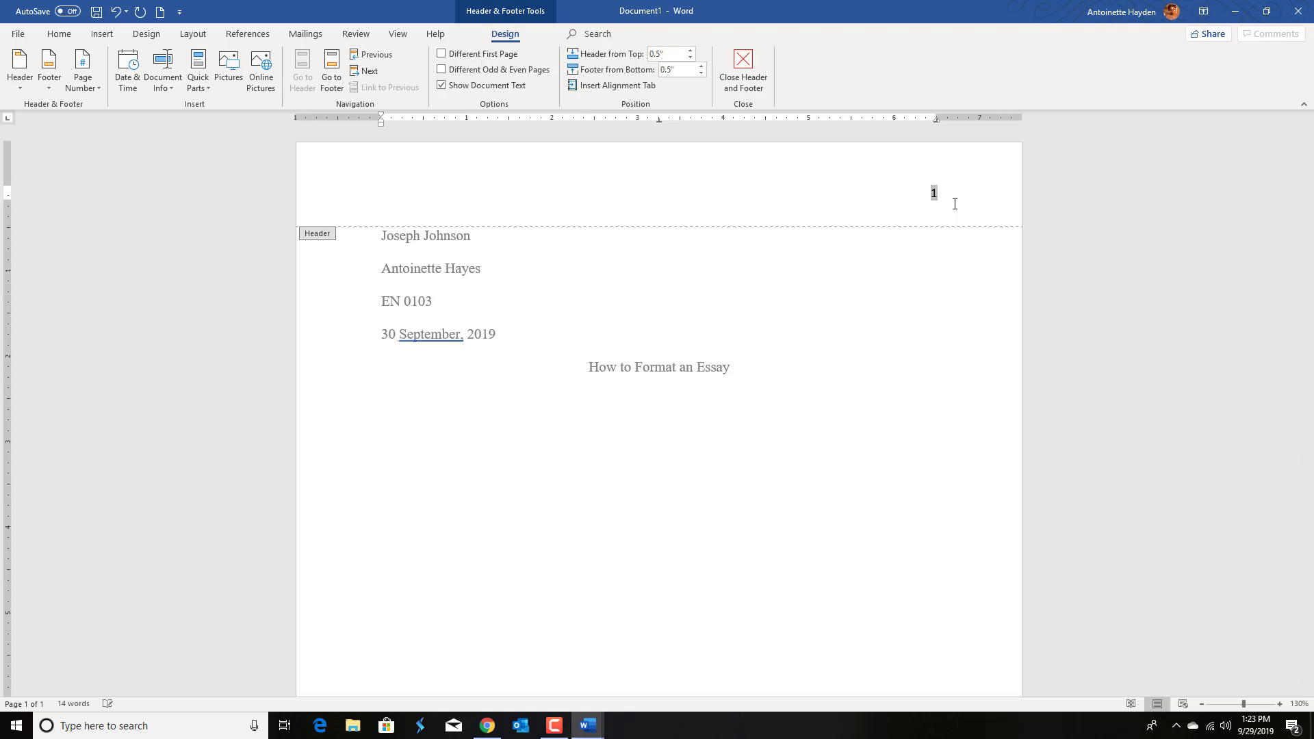
type("Johnson")
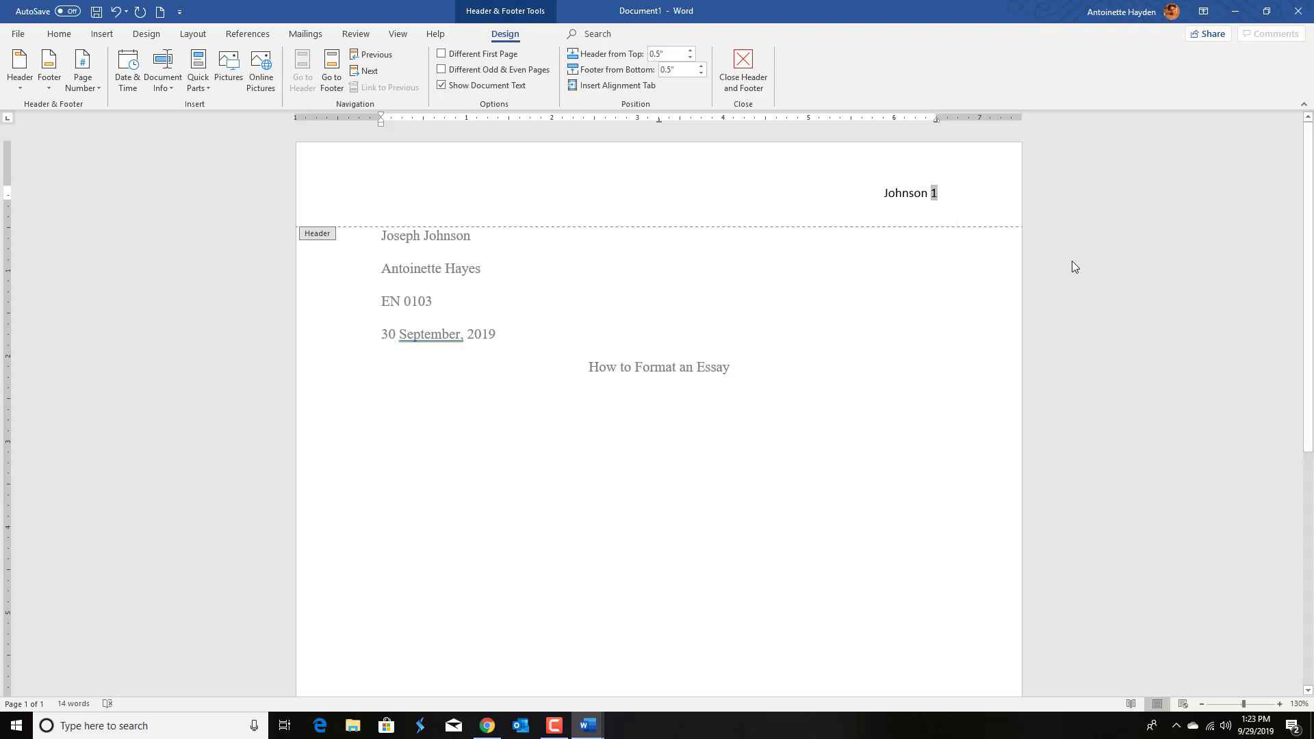
triple_click(909, 195)
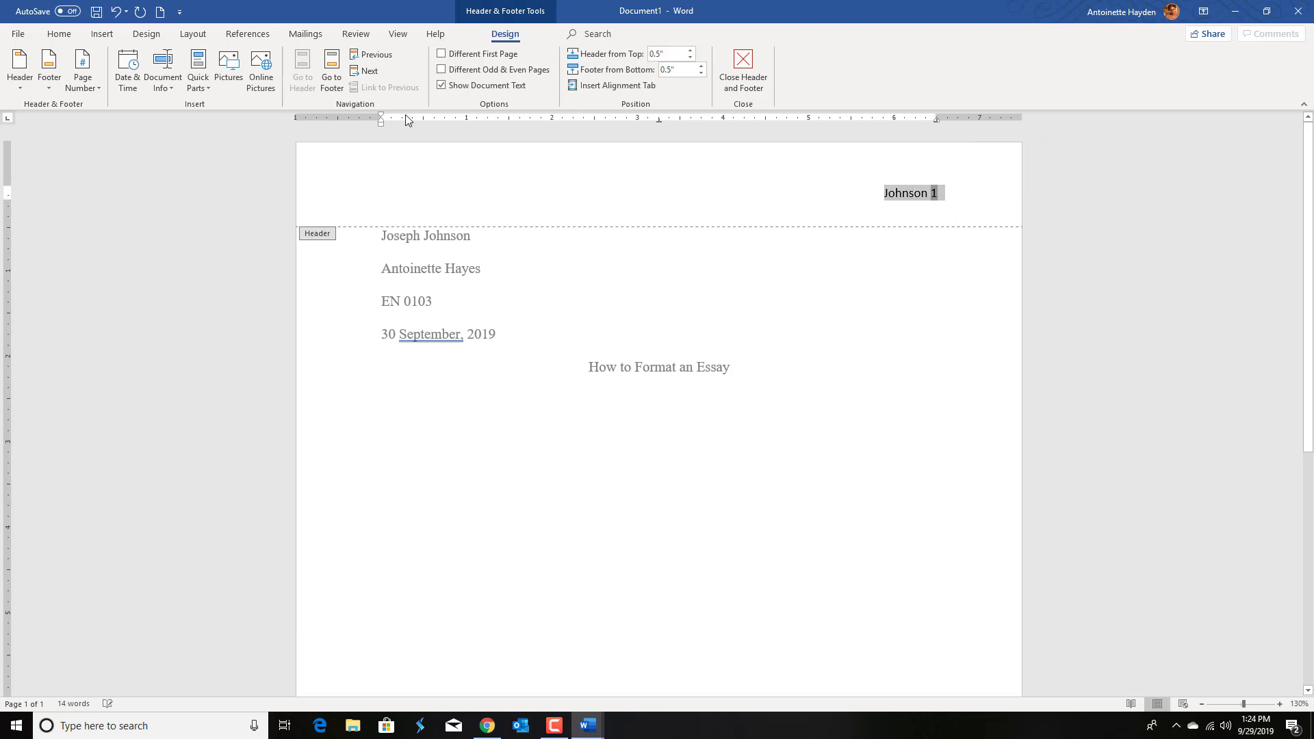
left_click(58, 34)
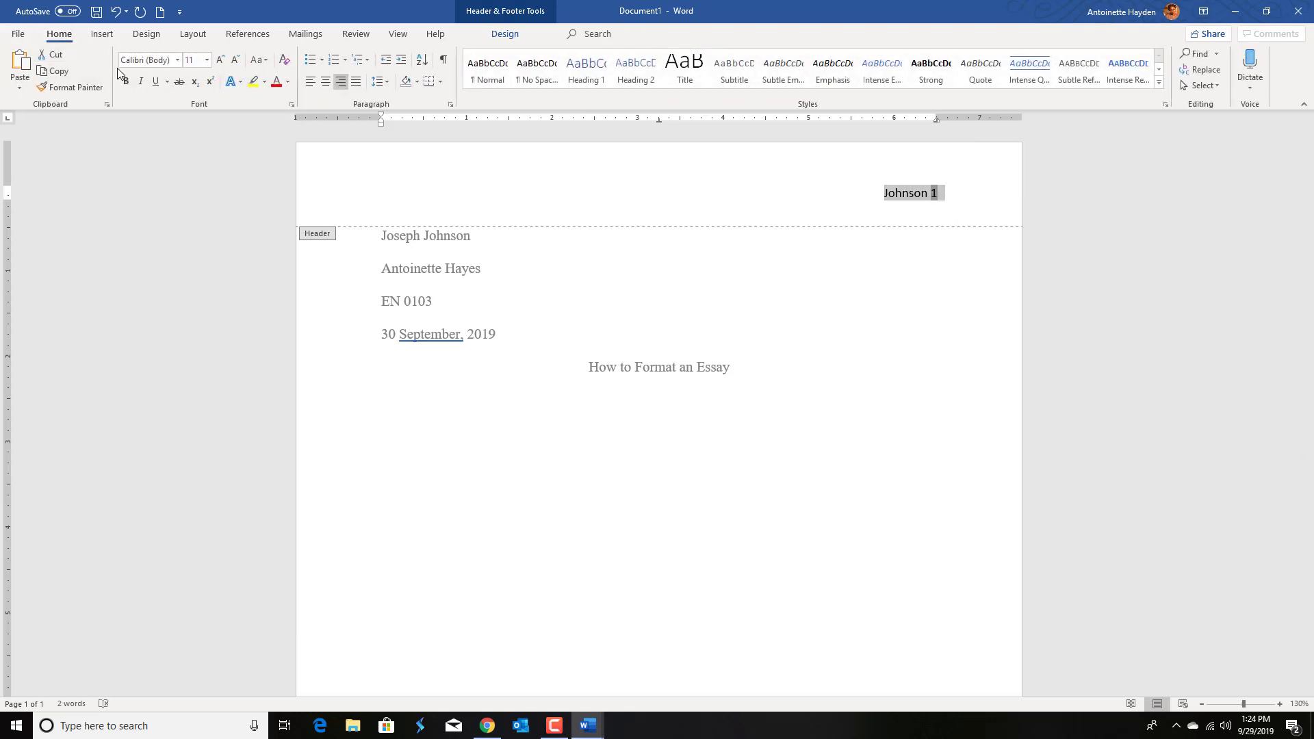
left_click(220, 59)
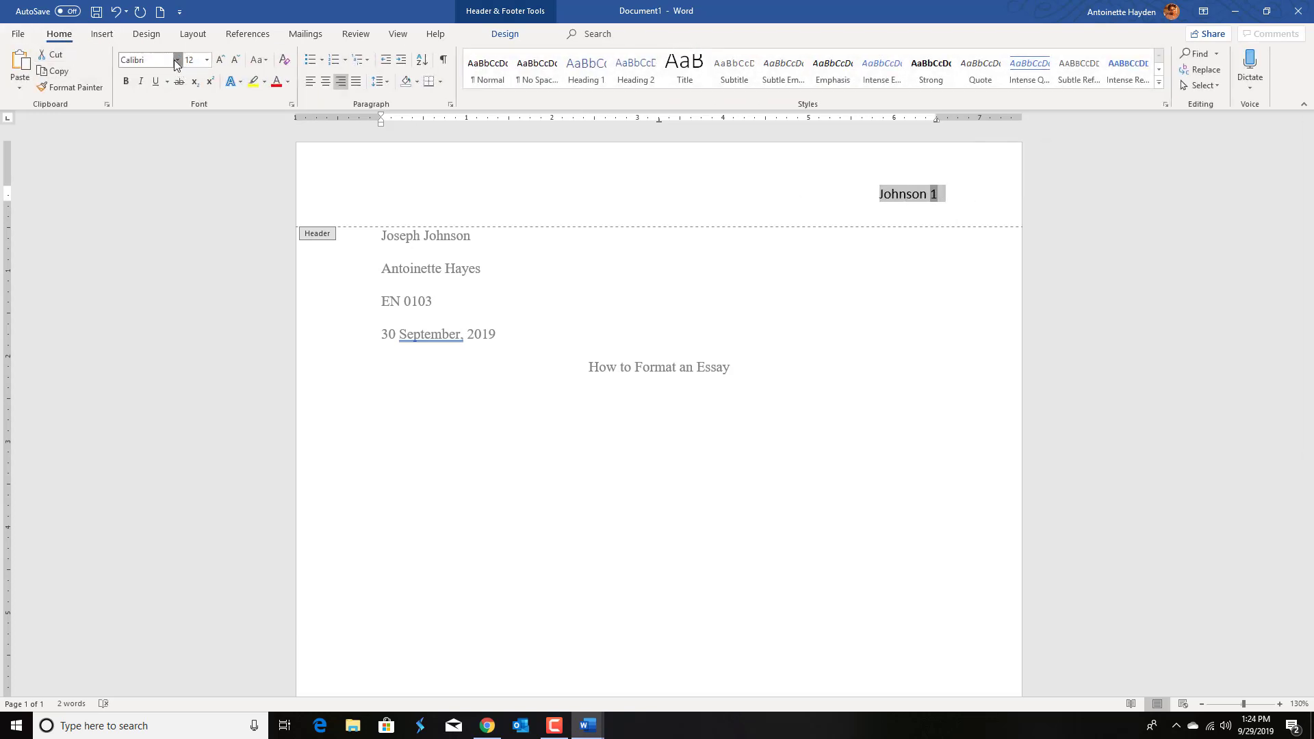
left_click(178, 60)
left_click(182, 140)
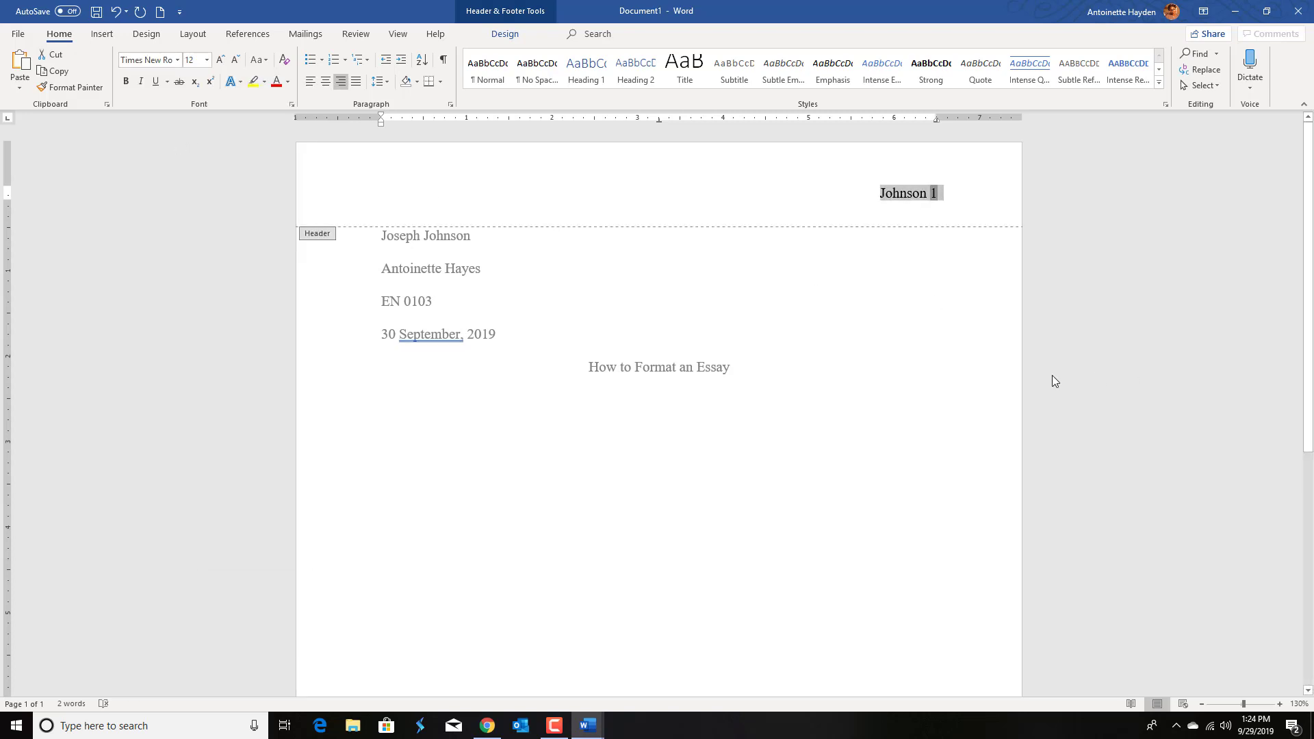
left_click(510, 34)
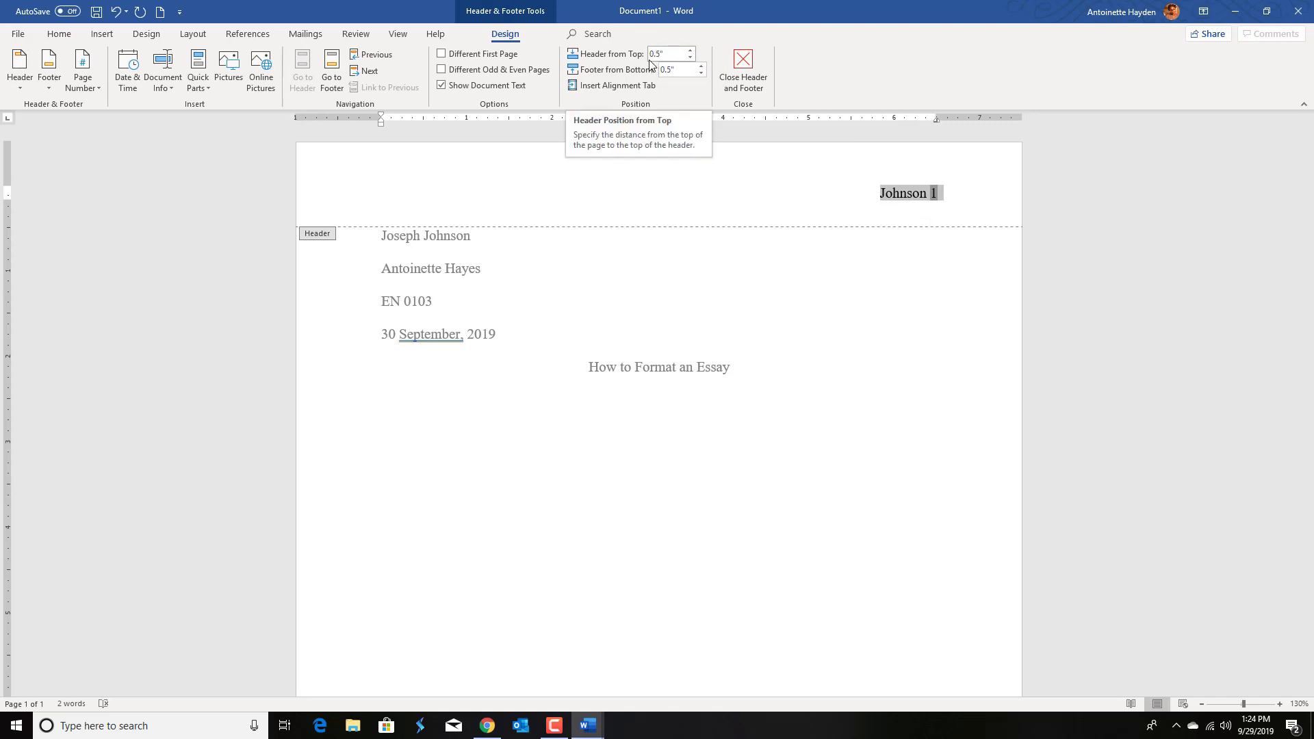
left_click(690, 51)
left_click(690, 51)
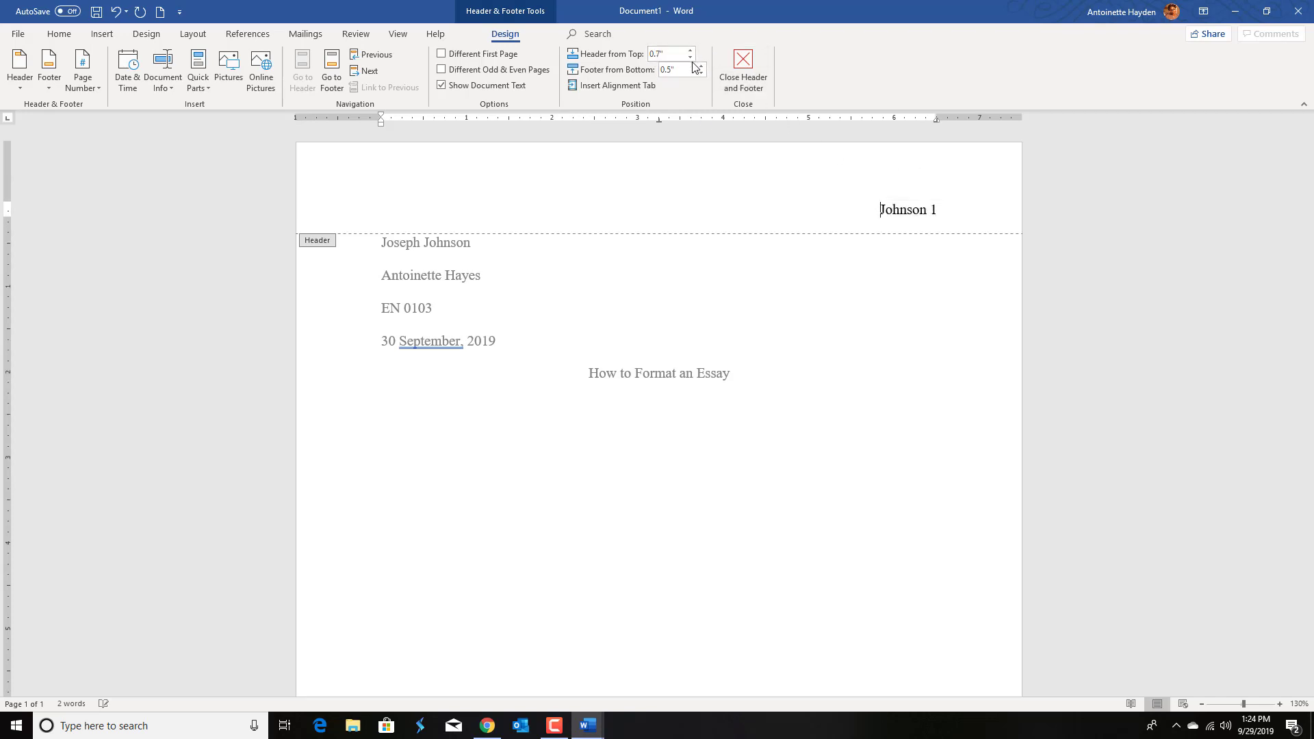
left_click(693, 59)
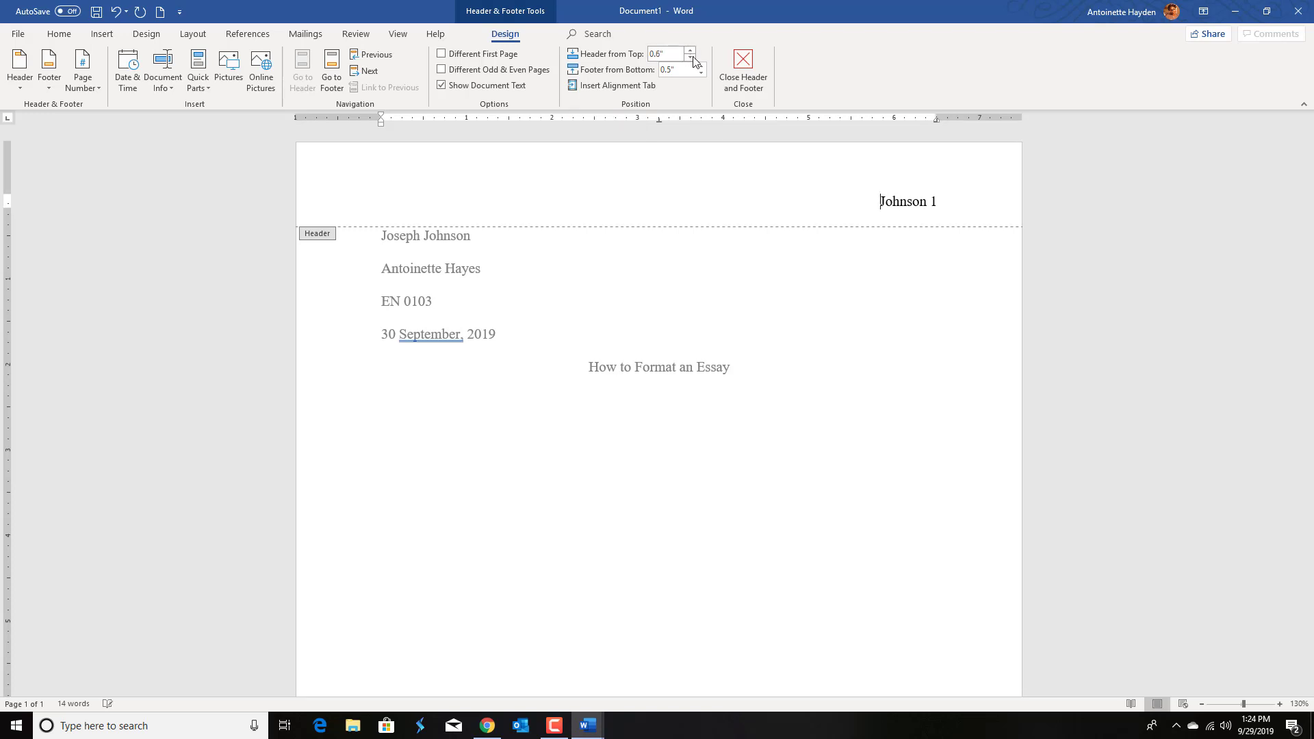
left_click(692, 60)
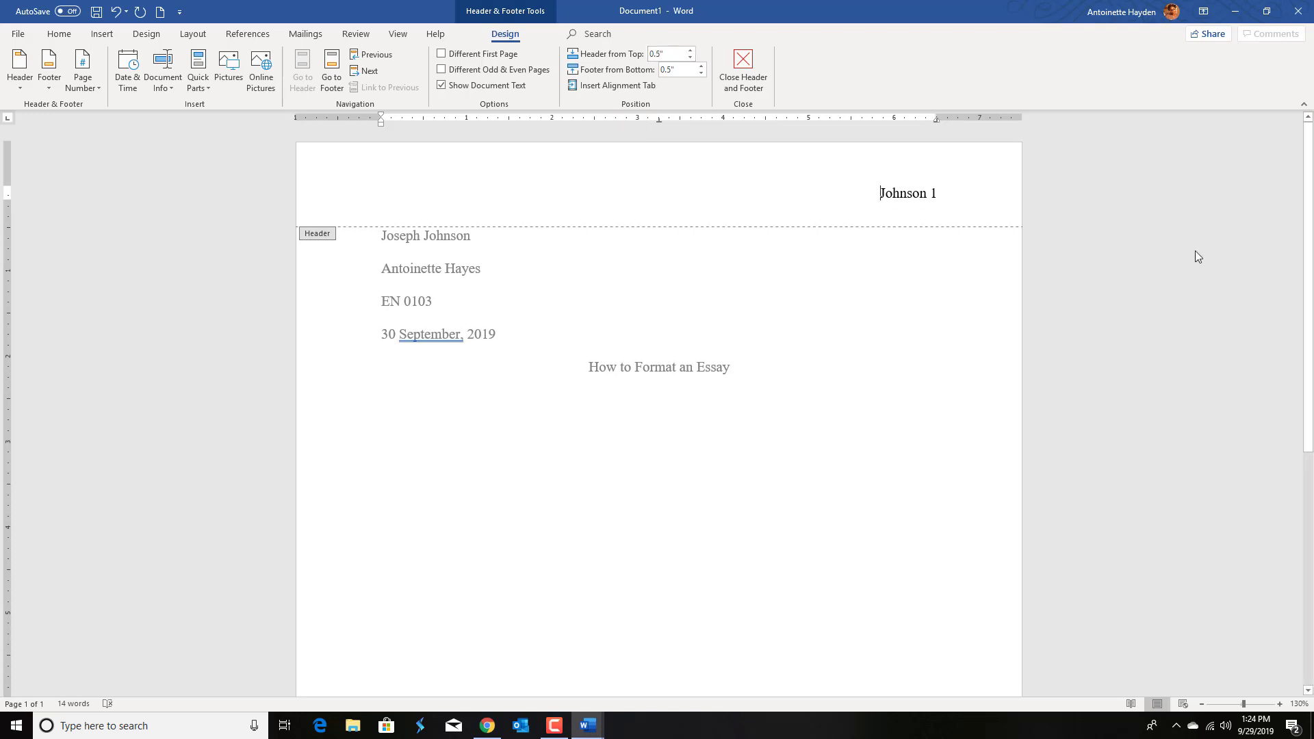
Step: Close the header and start a new left-aligned paragraph below the title
left_click(743, 69)
scroll(1095, 428, "down", 4)
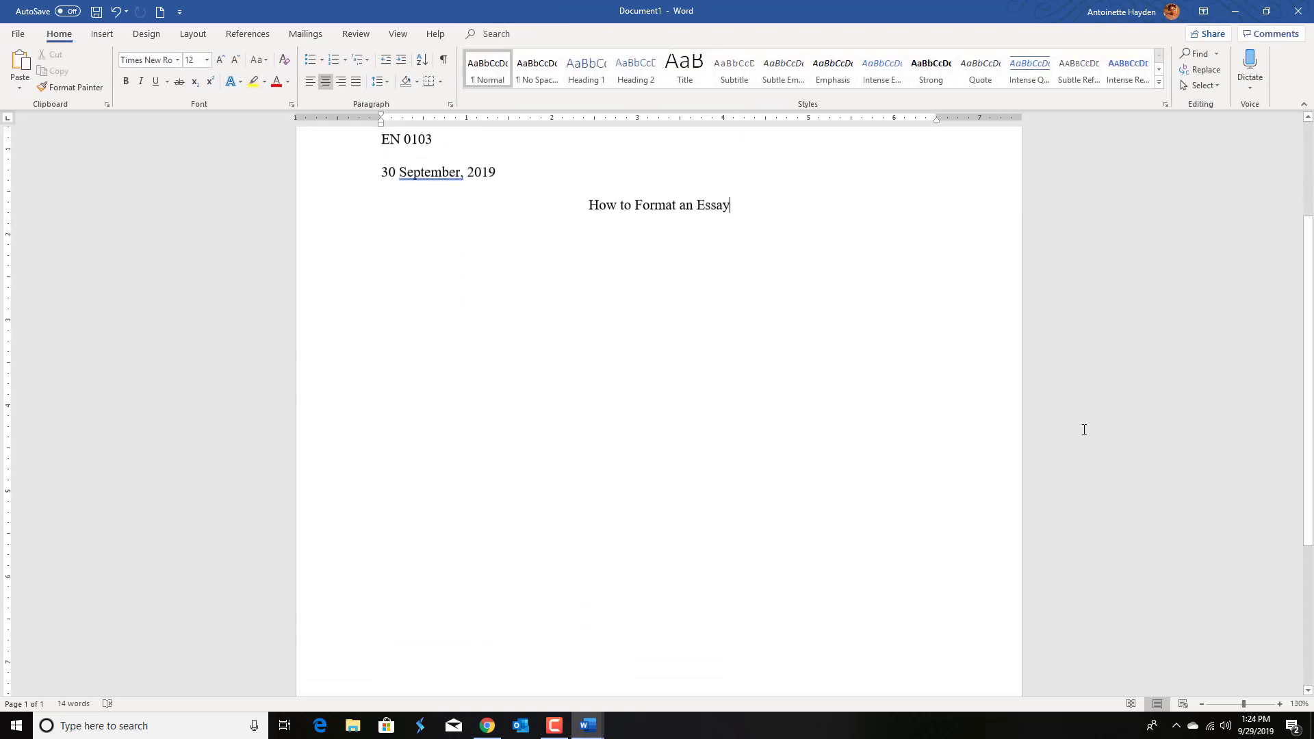
scroll(841, 275, "up", 4)
scroll(784, 382, "down", 1)
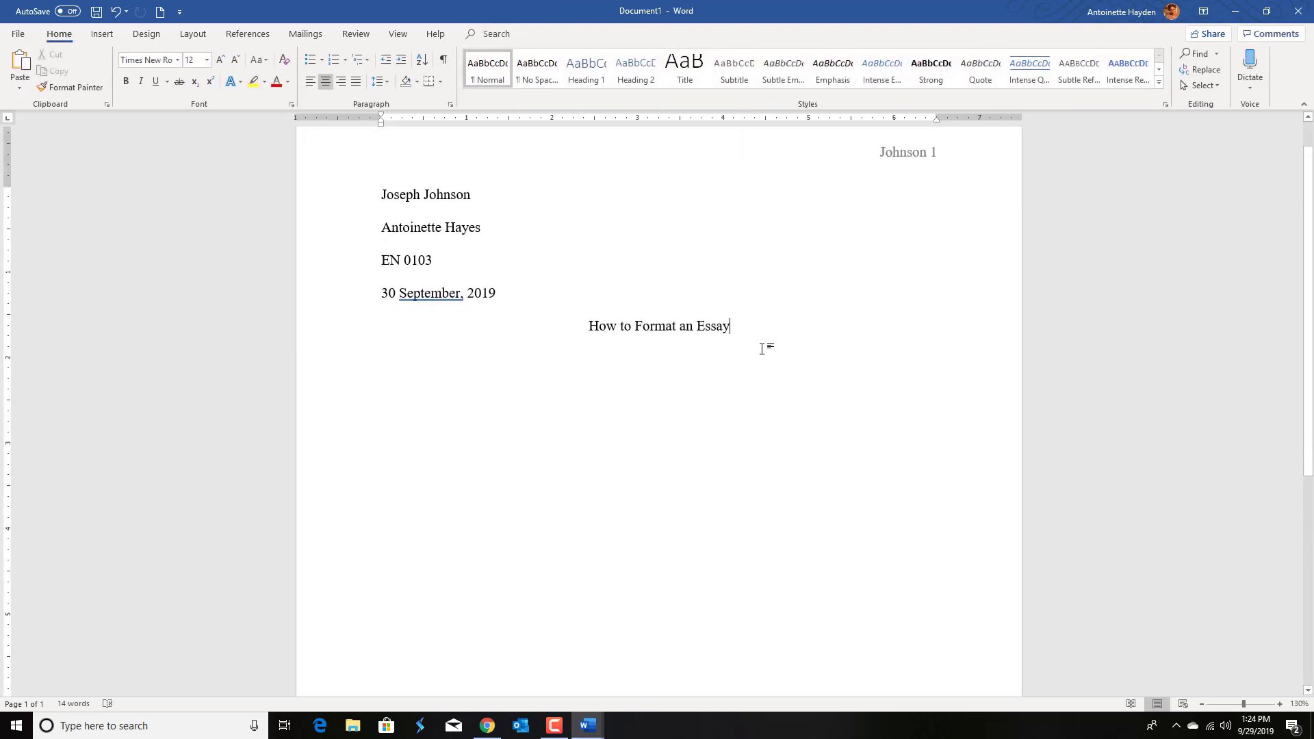
key("Return")
left_click(312, 82)
scroll(438, 273, "up", 2)
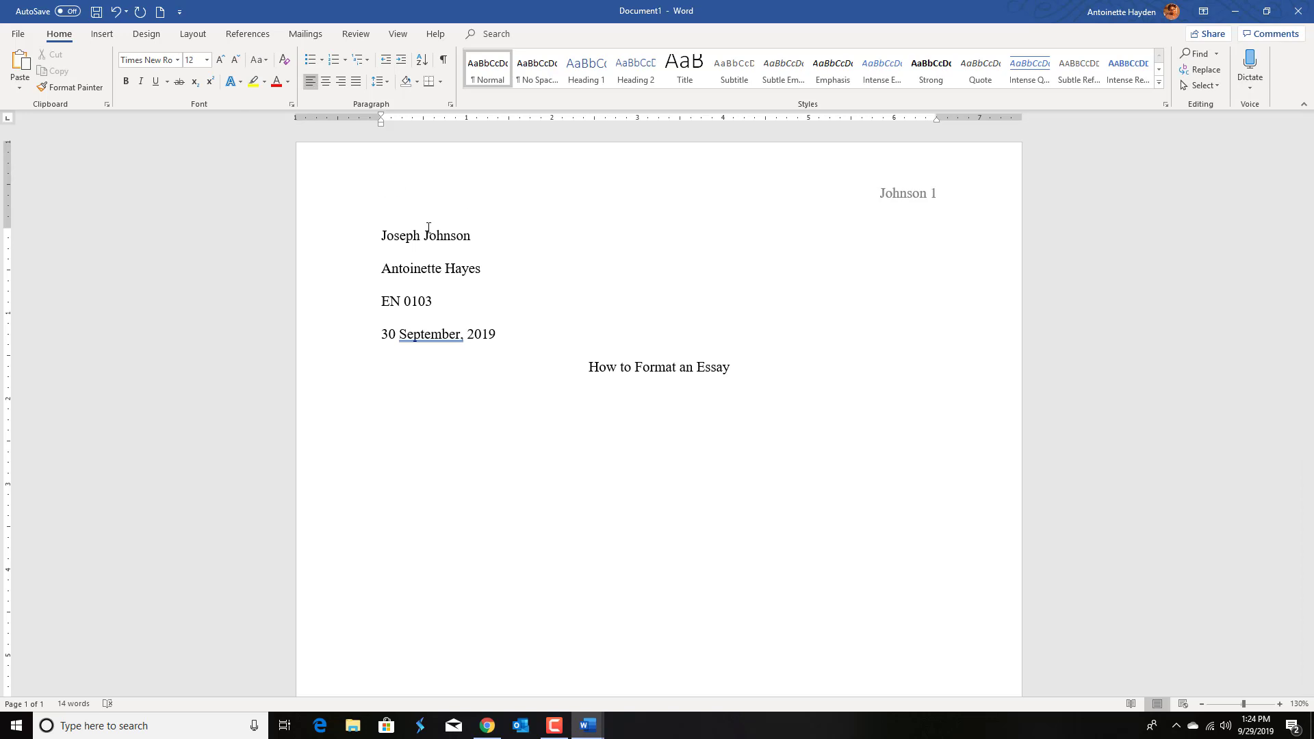
Step: Indent the new paragraph's first line and type Then, you may start writing your essay
left_click(395, 38)
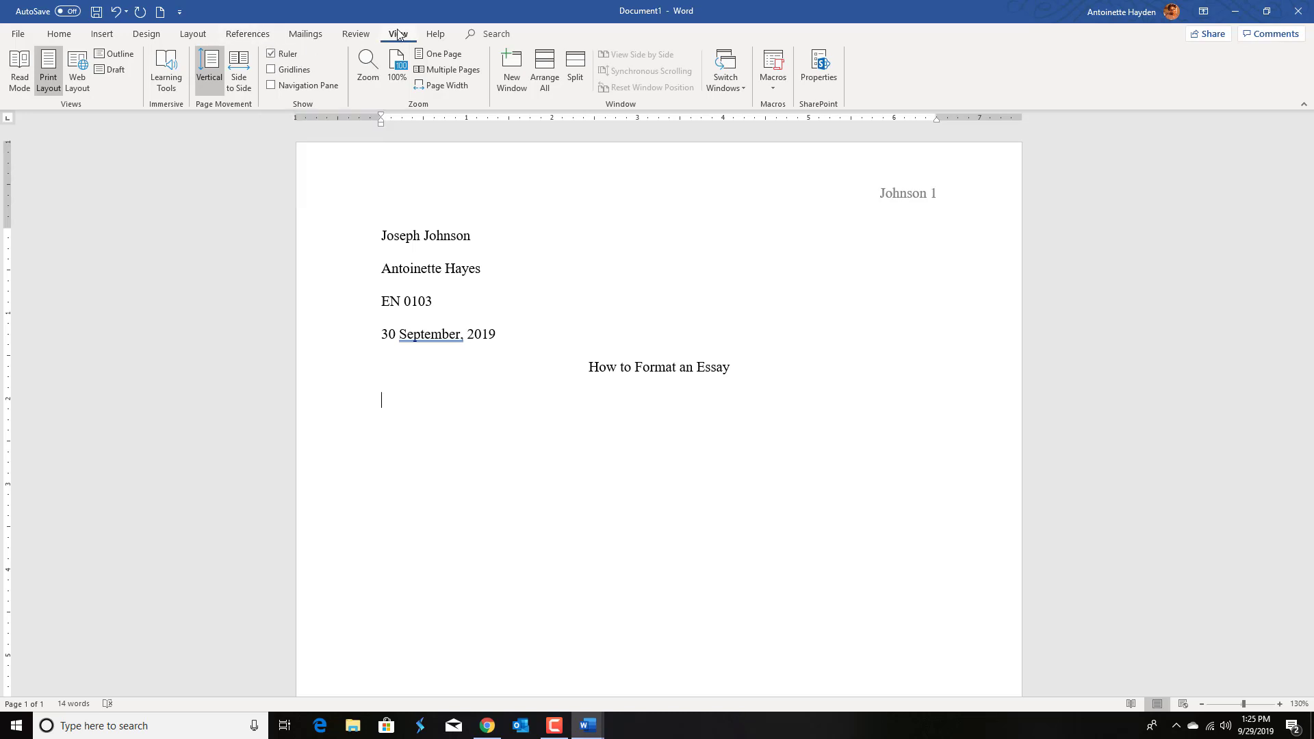
left_click(60, 35)
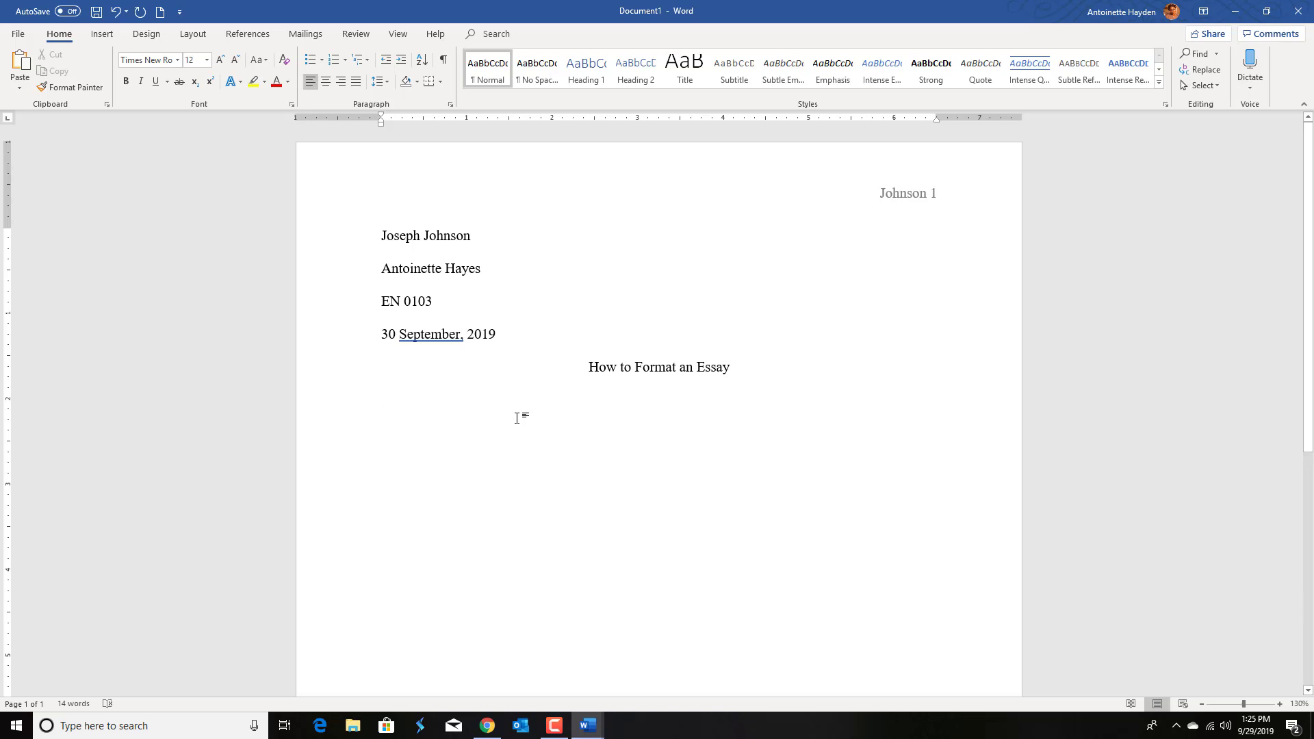
key("Tab")
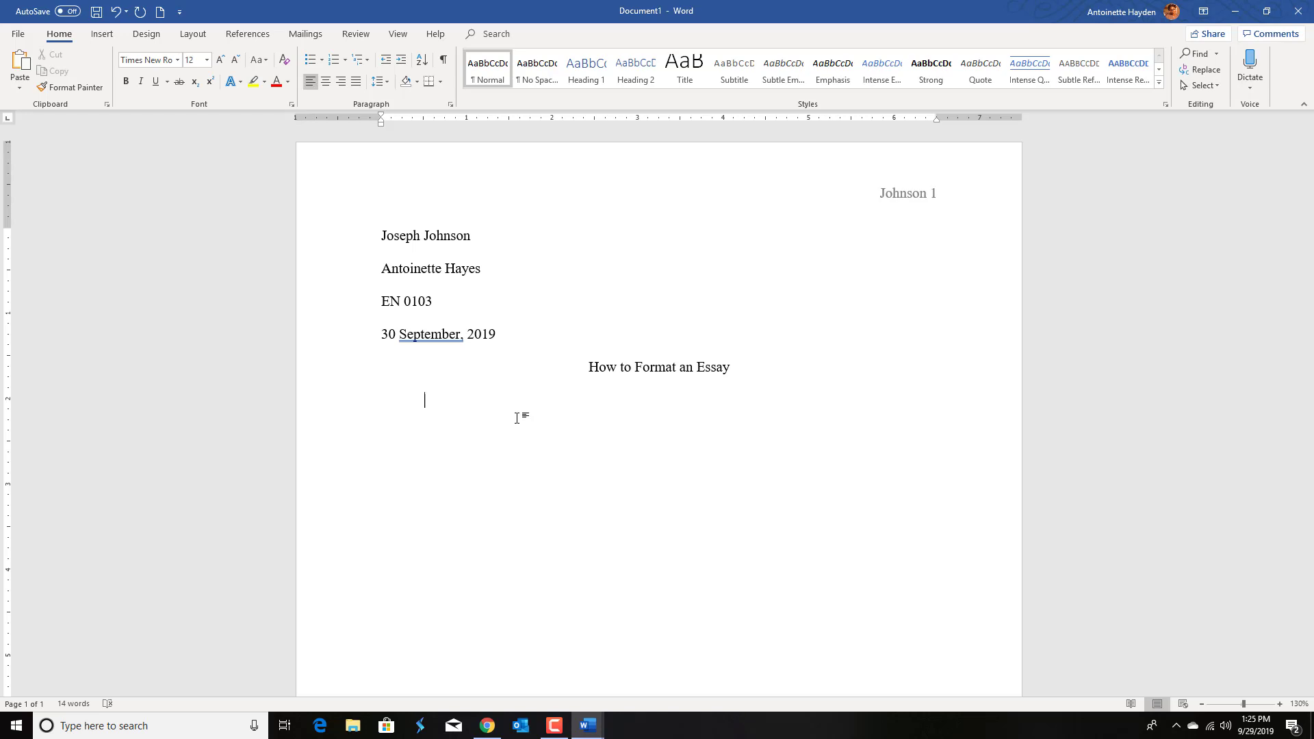
type("Then,  you may start writing your e")
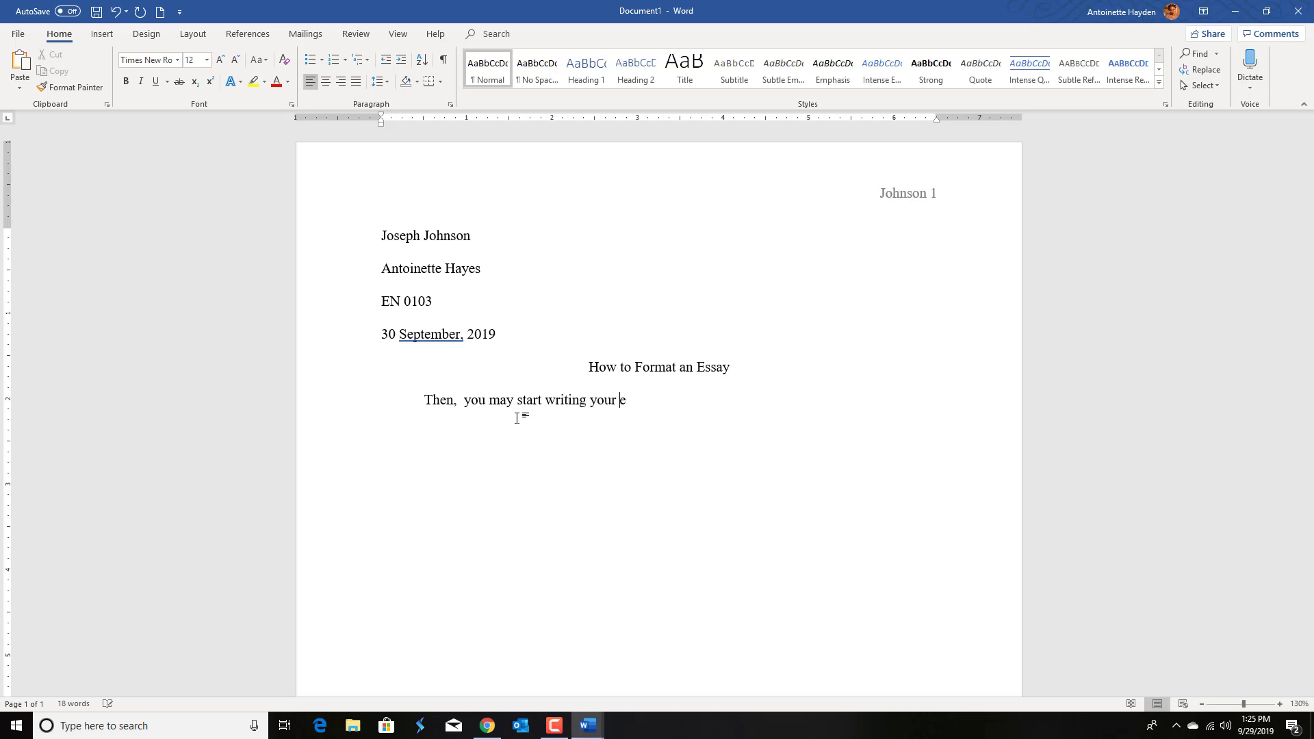
type("ssay.")
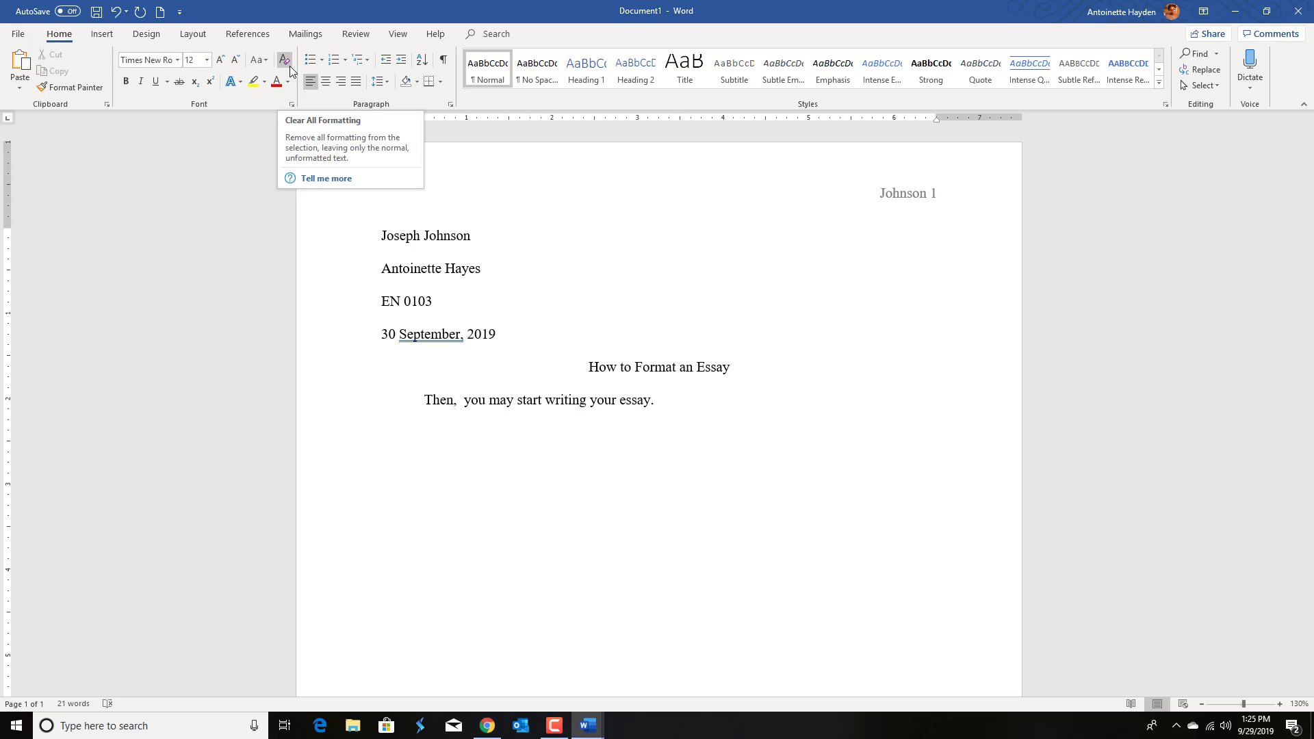
Step: Delete the sample sentence from the paragraph below the title
left_click(207, 60)
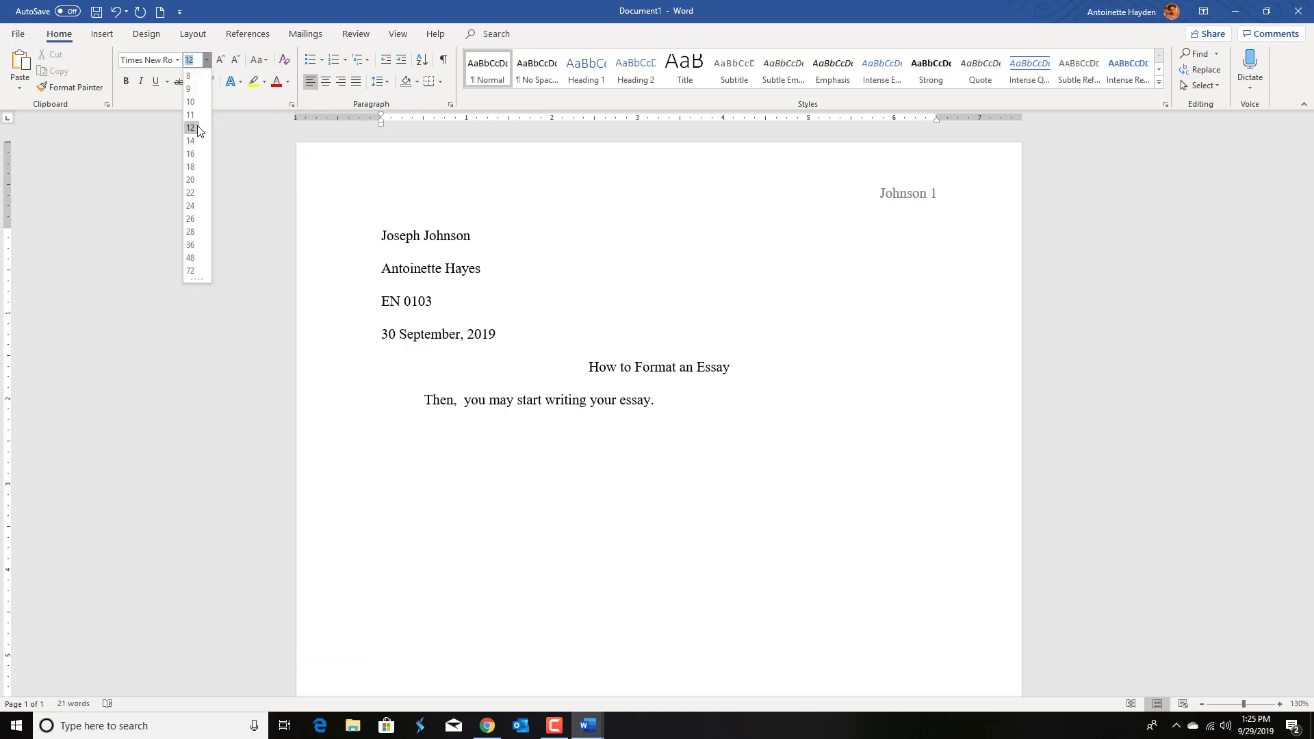
left_click(192, 127)
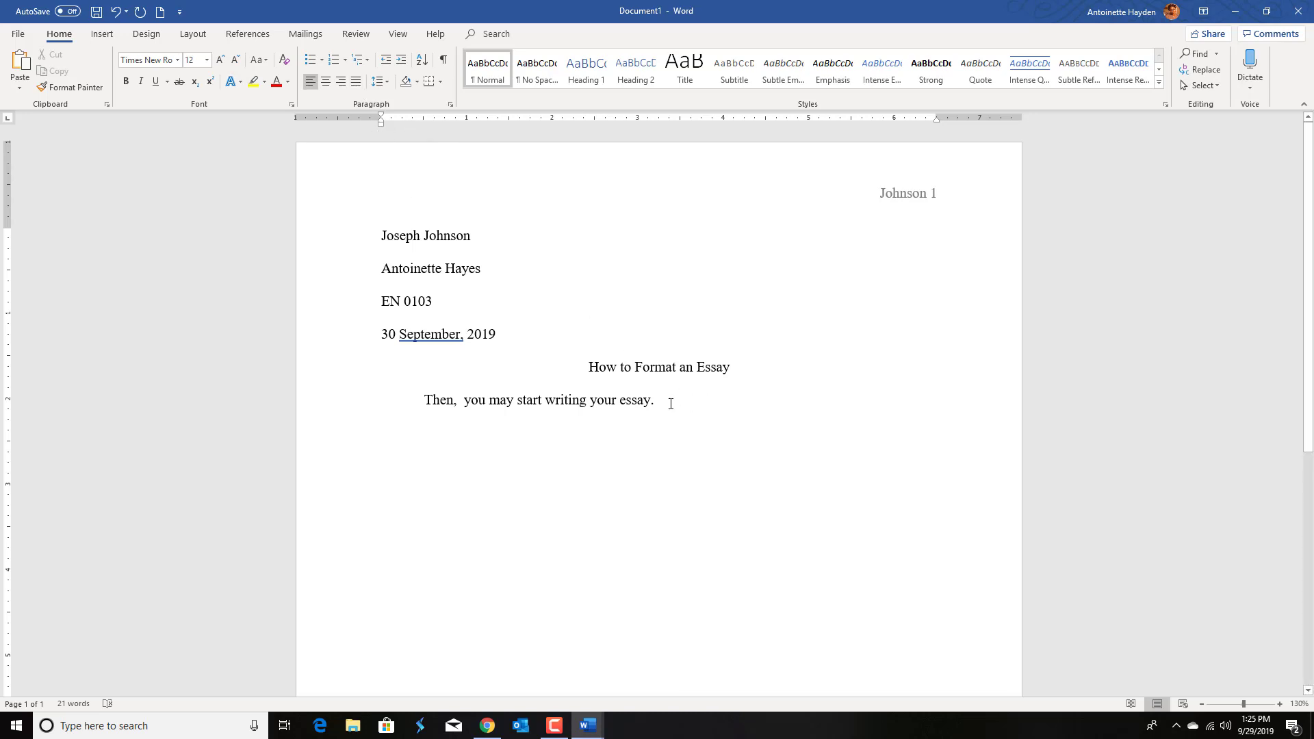
left_click_drag(671, 402, 488, 399)
key("BackSpace")
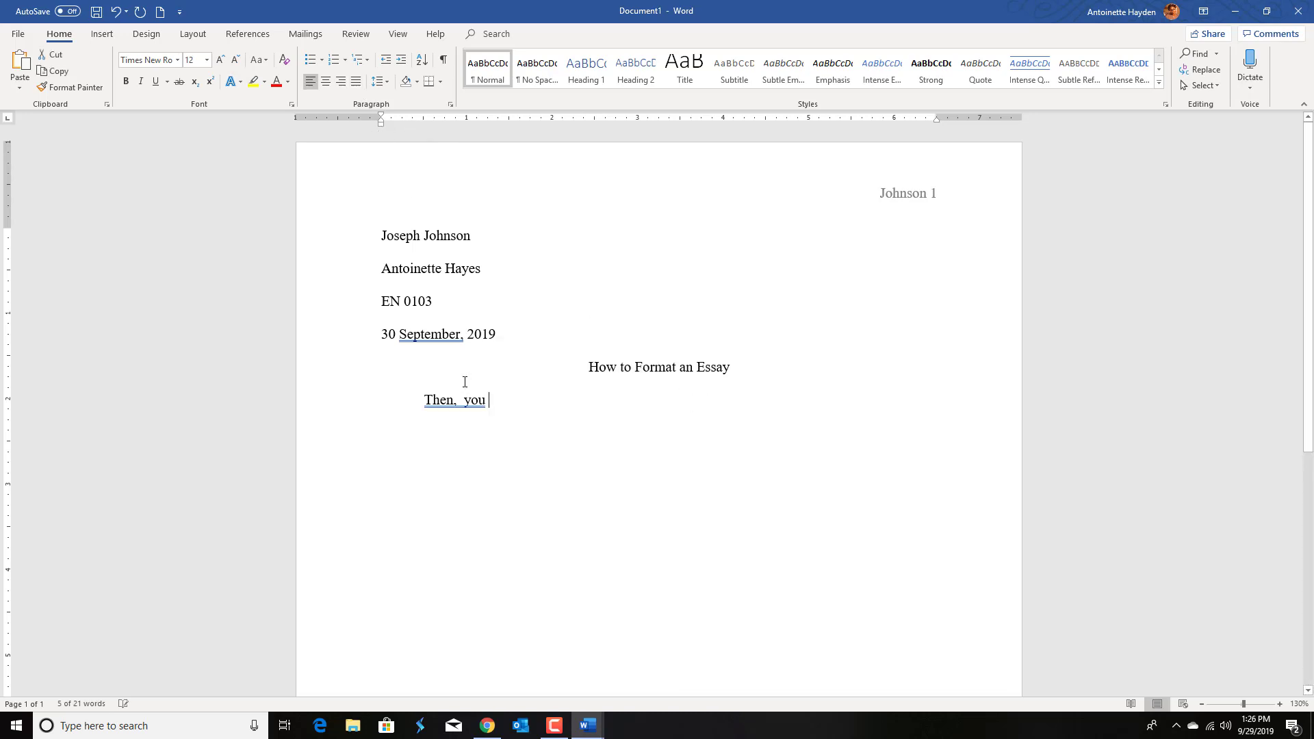
key("BackSpace")
key("BackSpace")
key("BackSpace")
key("BackSpace")
key("BackSpace")
key("BackSpace")
key("BackSpace")
key("BackSpace")
key("BackSpace")
key("BackSpace")
key("BackSpace")
key("BackSpace")
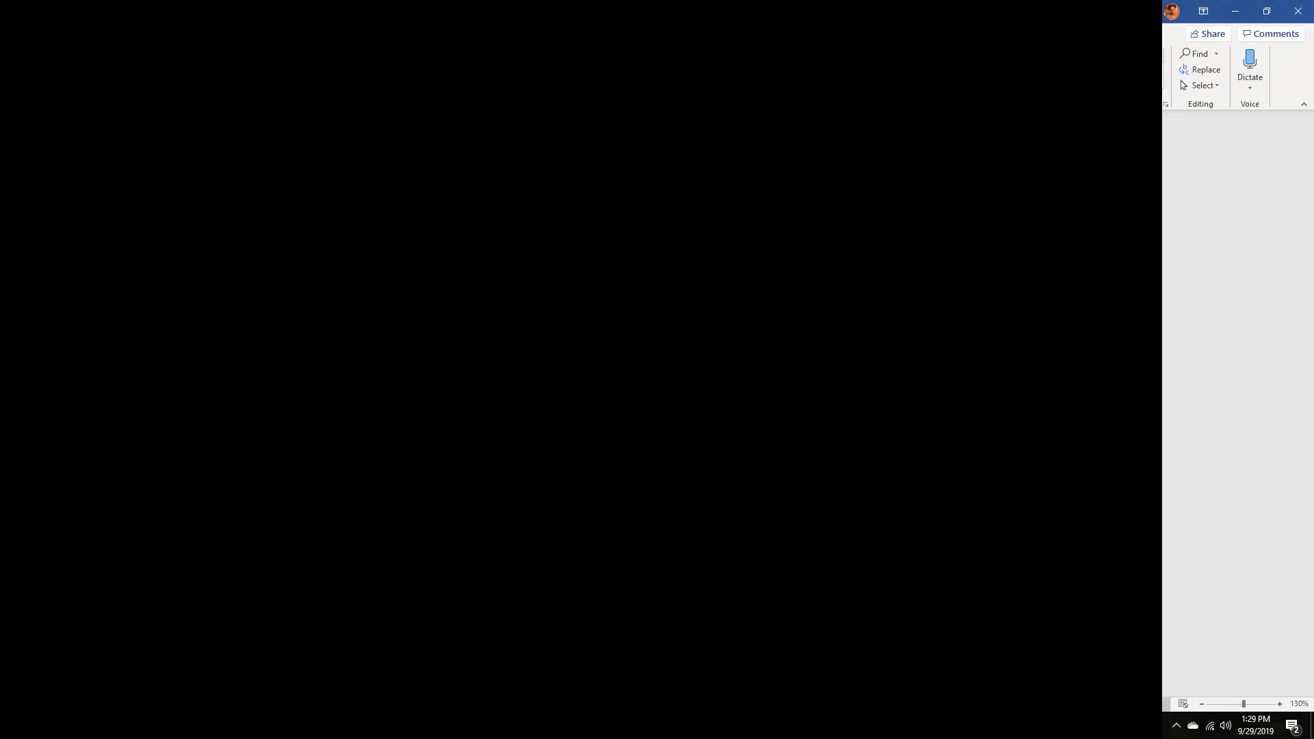
Step: Finish typing the Mathers journal citation with its URL and give it a hanging indent of about 0.5 inch
type("/ignore")
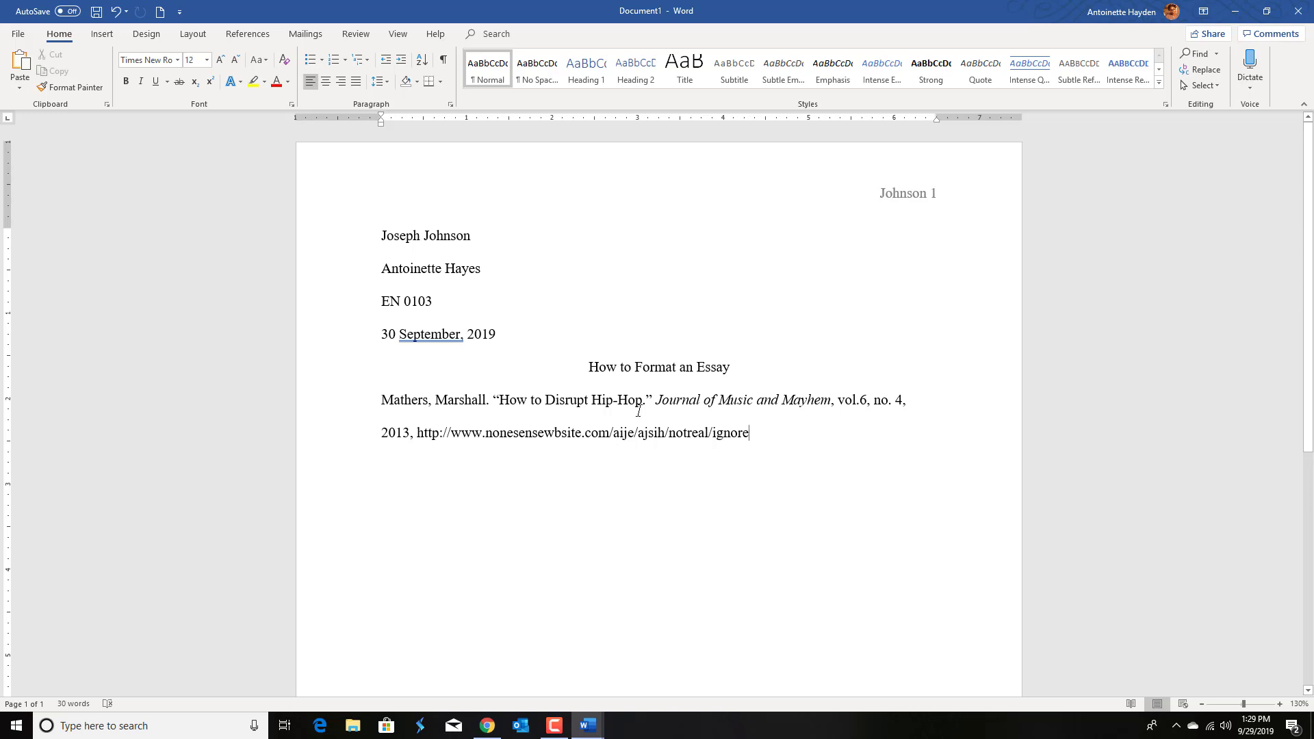
left_click_drag(638, 411, 382, 400)
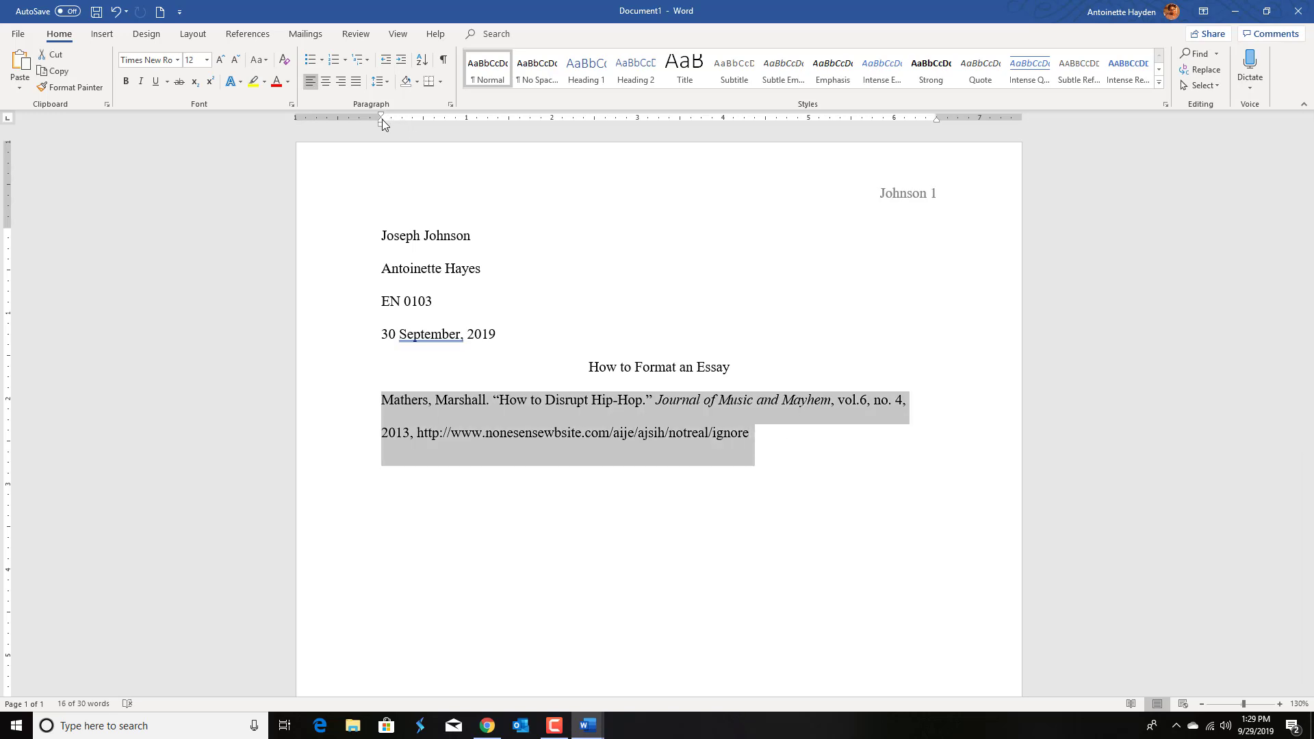
left_click_drag(382, 124, 423, 126)
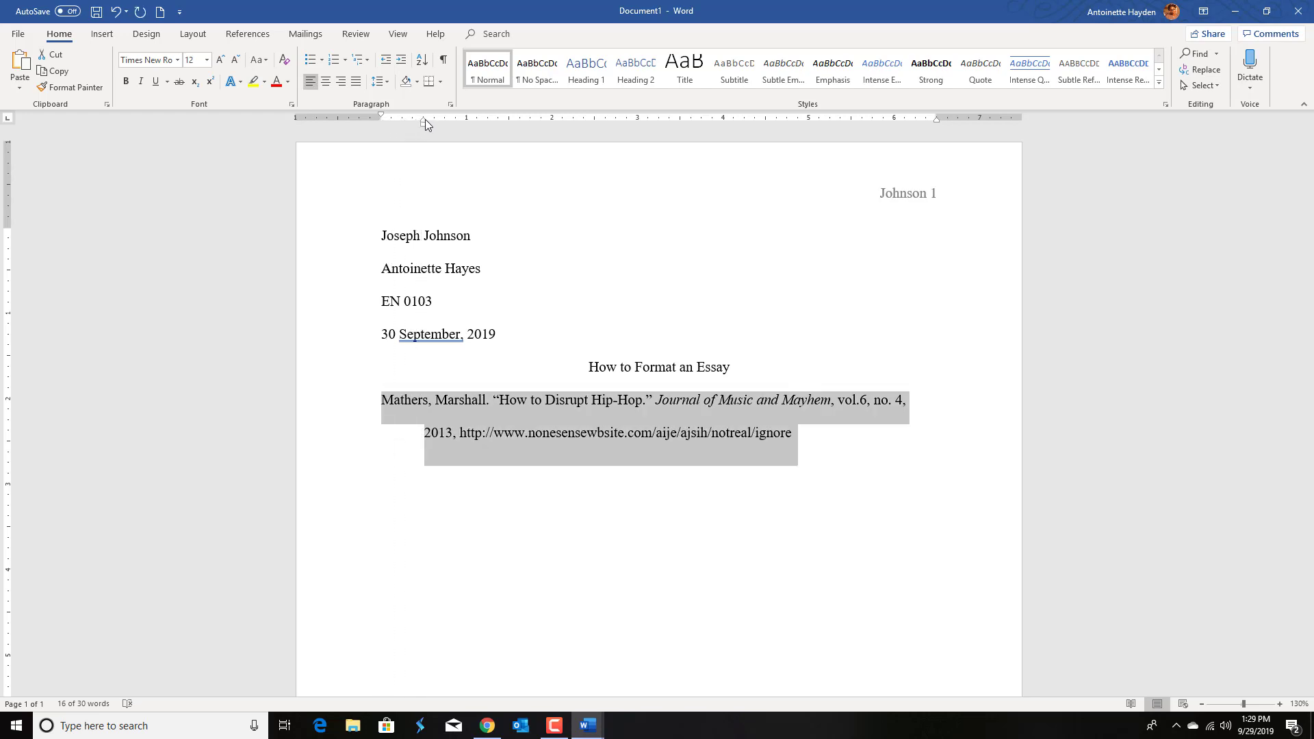
mouse_move(425, 124)
left_mouse_down()
mouse_move(384, 122)
mouse_move(423, 136)
mouse_move(424, 119)
mouse_move(395, 126)
mouse_move(423, 119)
left_mouse_up()
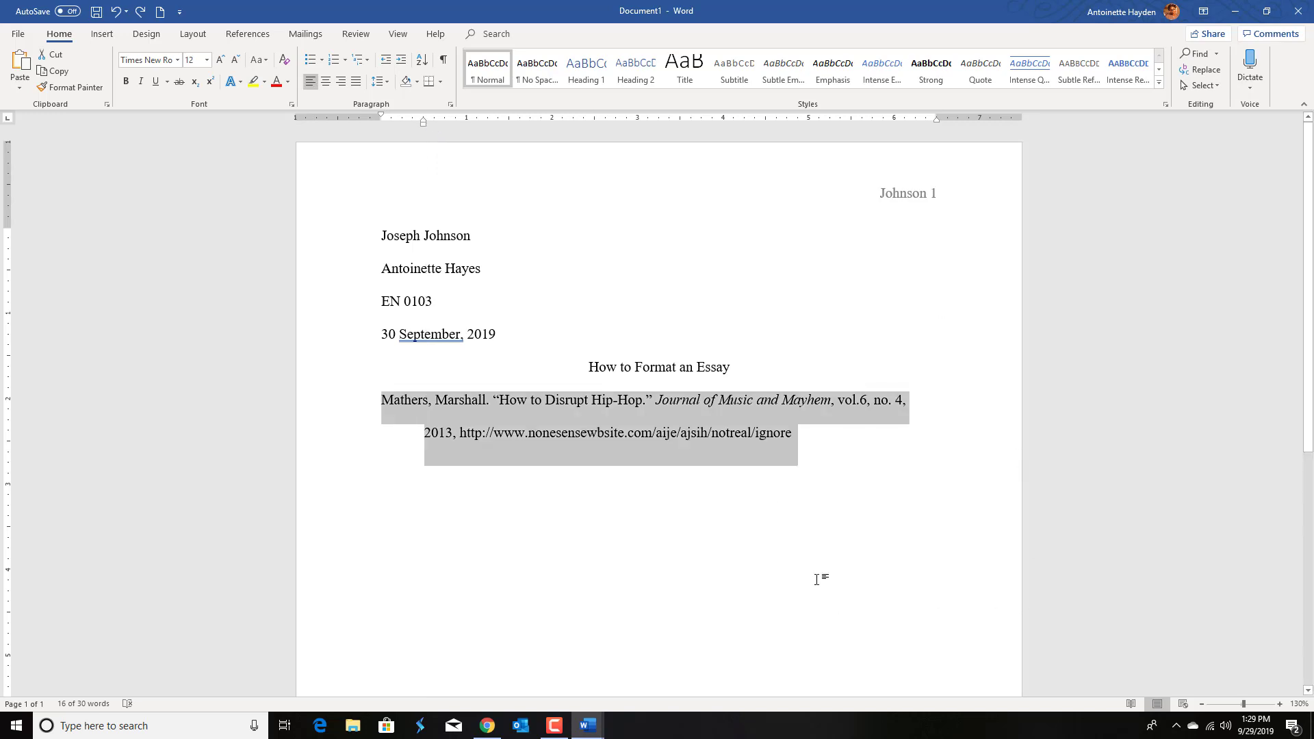
left_click(834, 478)
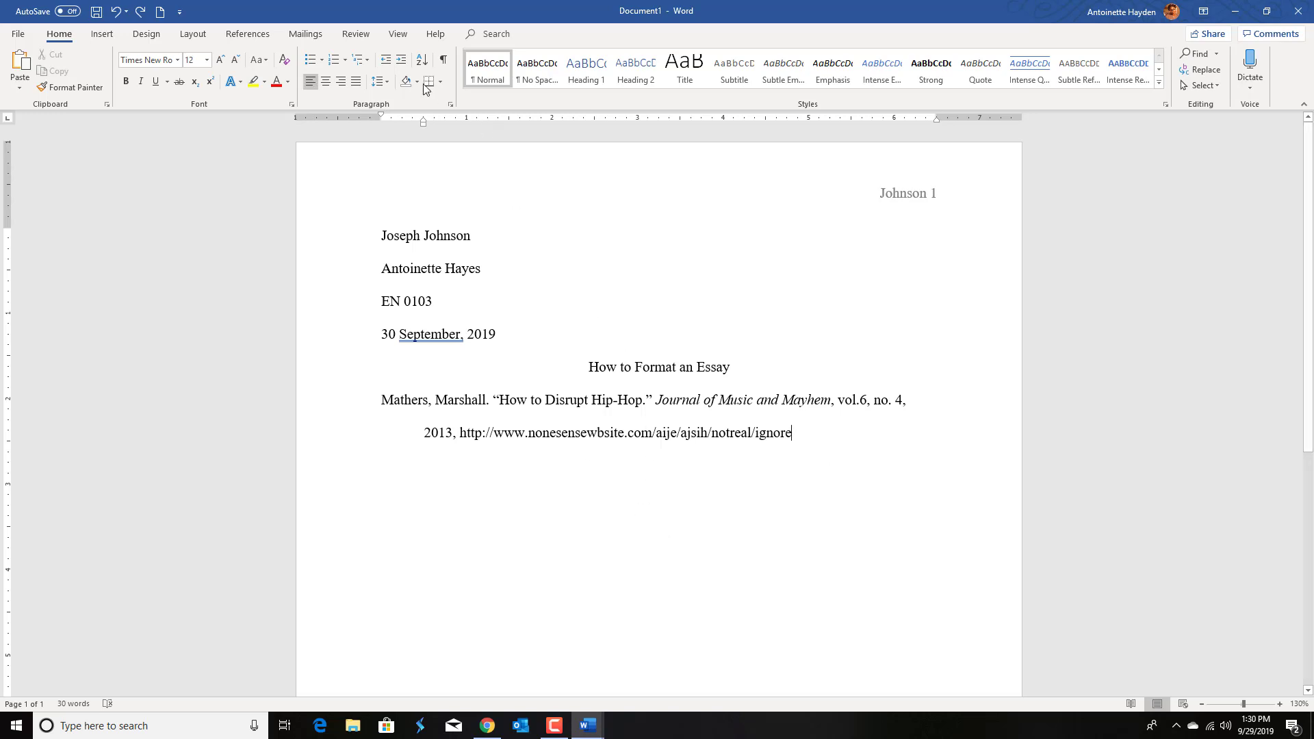
left_click(130, 42)
left_click(112, 38)
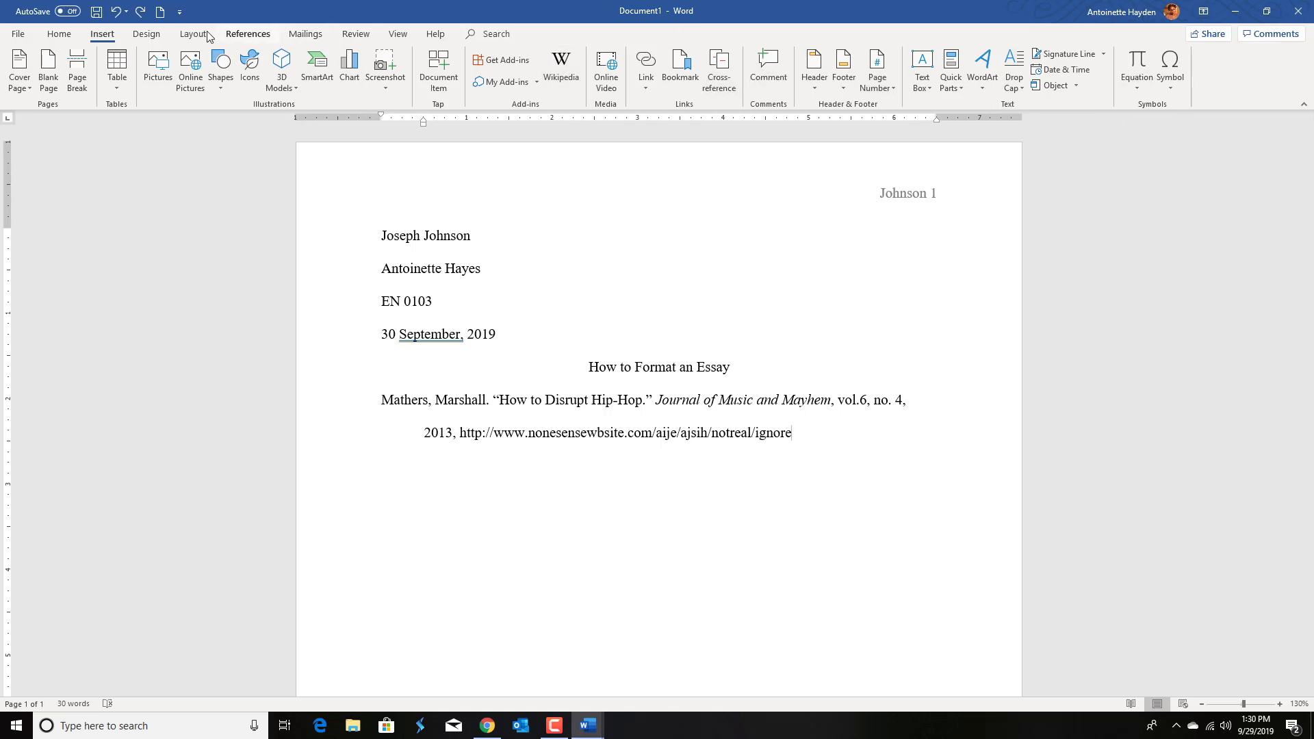
left_click(146, 34)
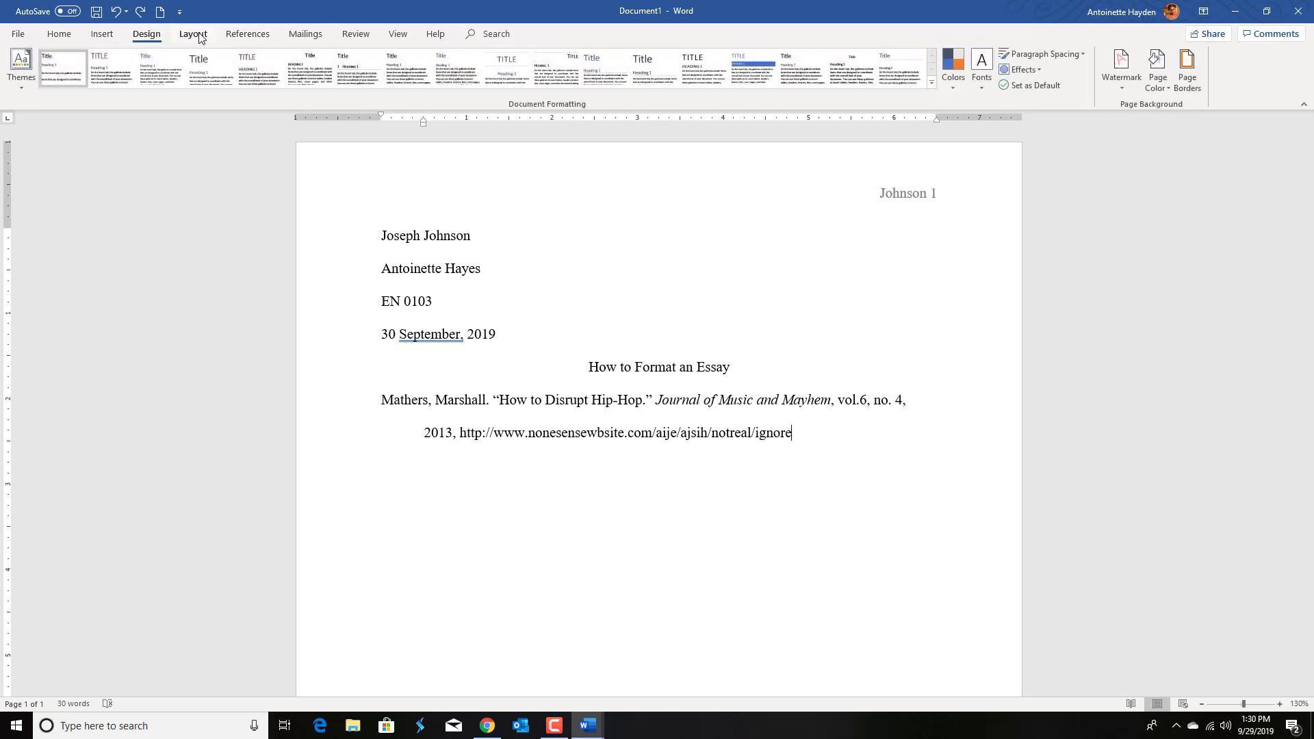
left_click(193, 35)
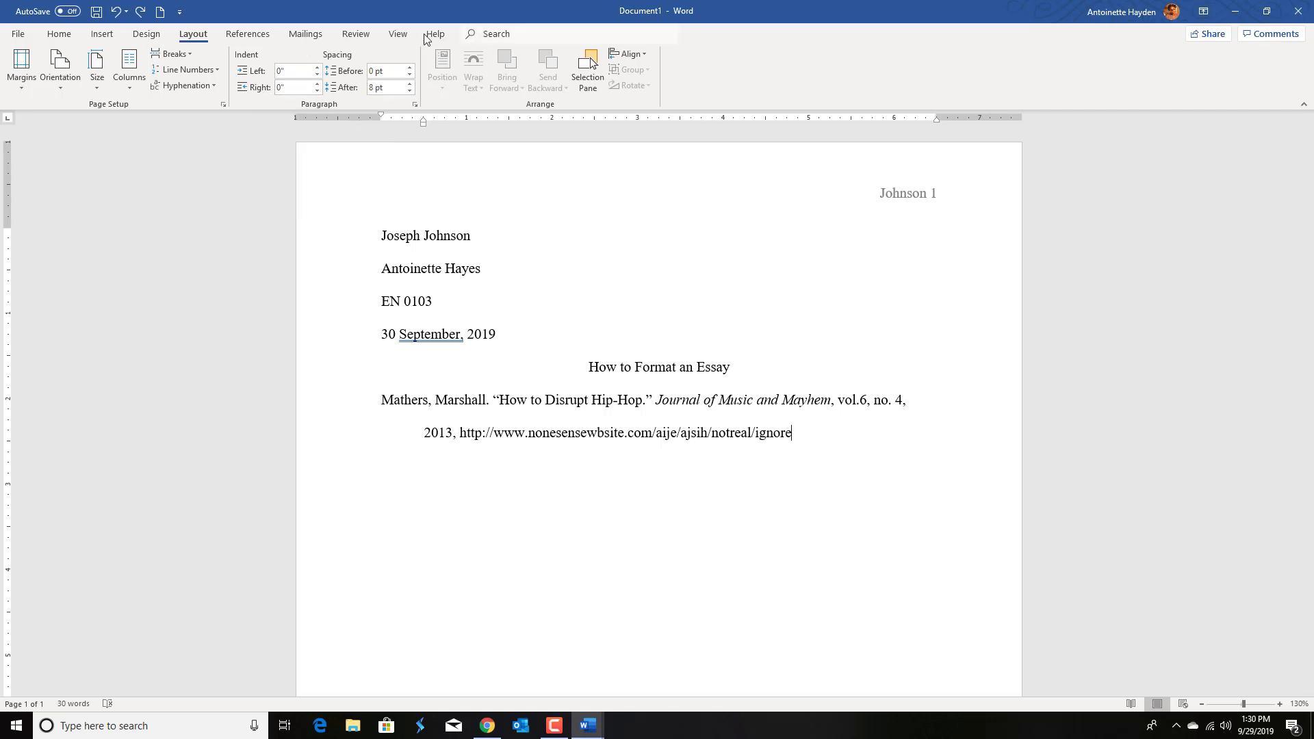
left_click(258, 40)
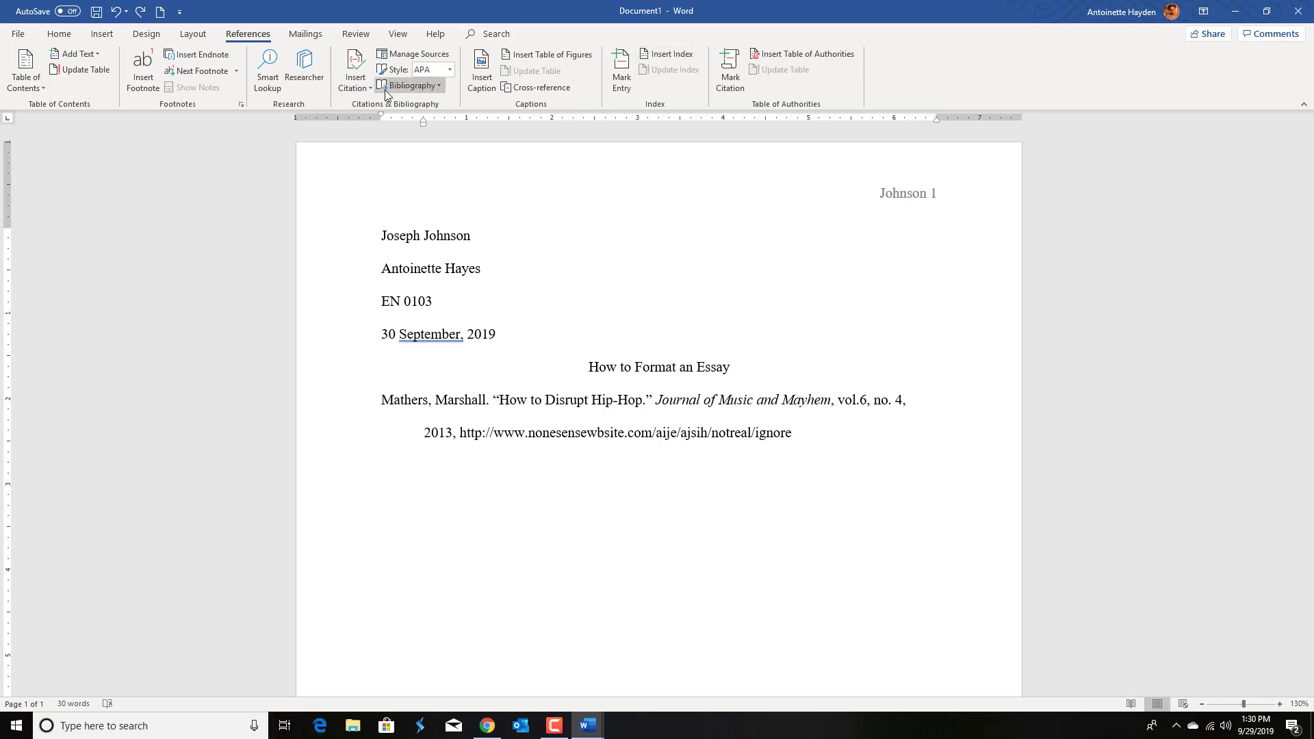
left_click(305, 34)
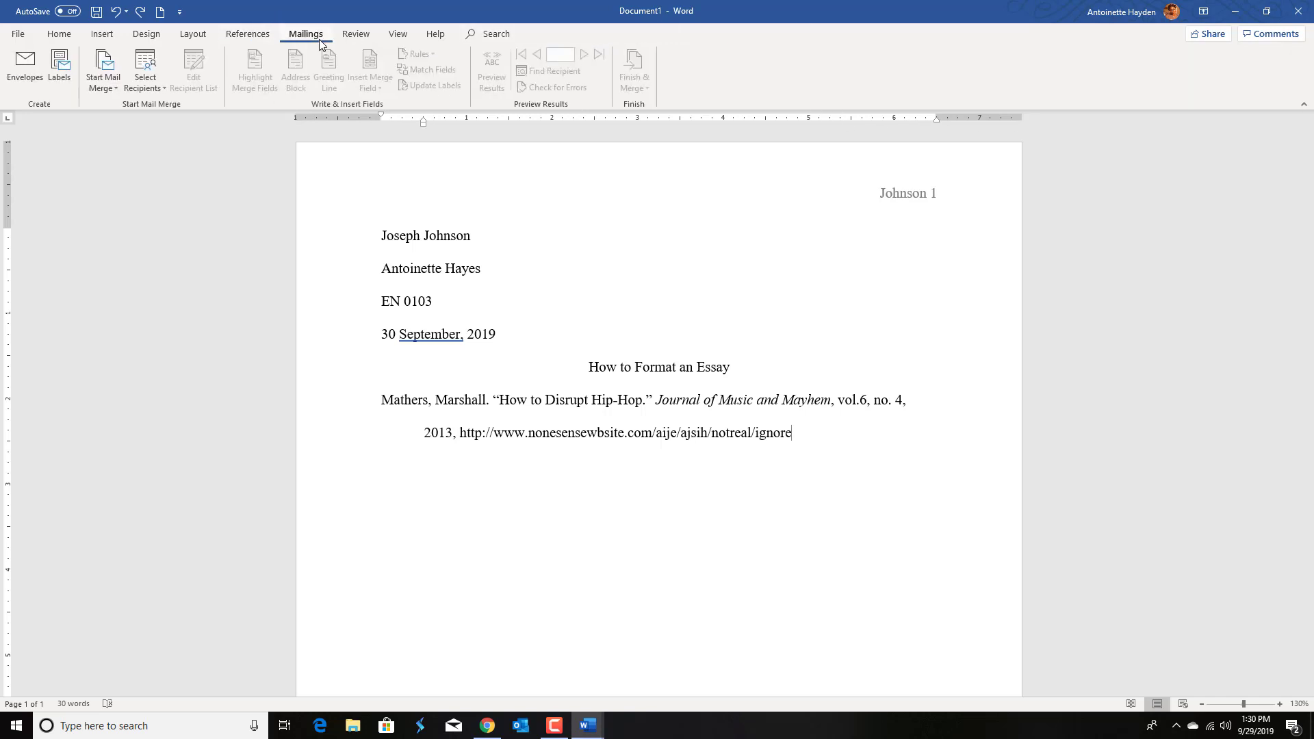
left_click(363, 35)
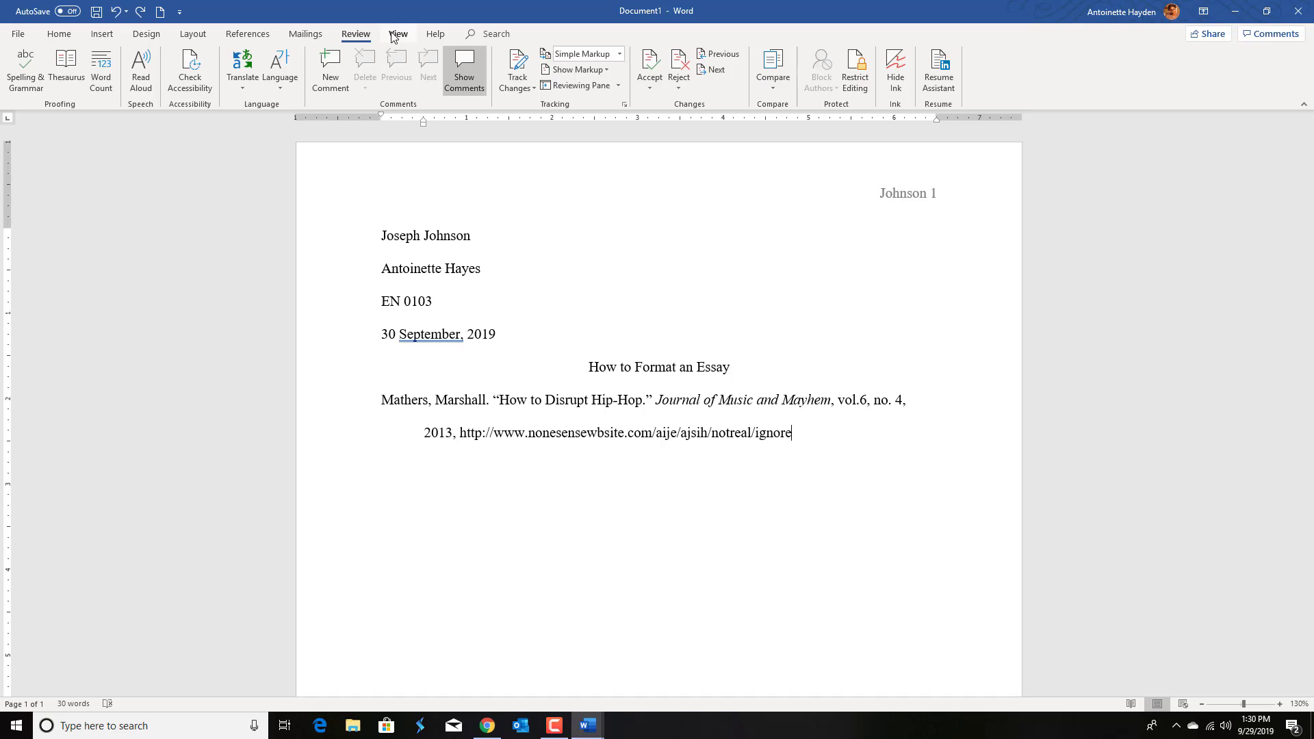
left_click(395, 35)
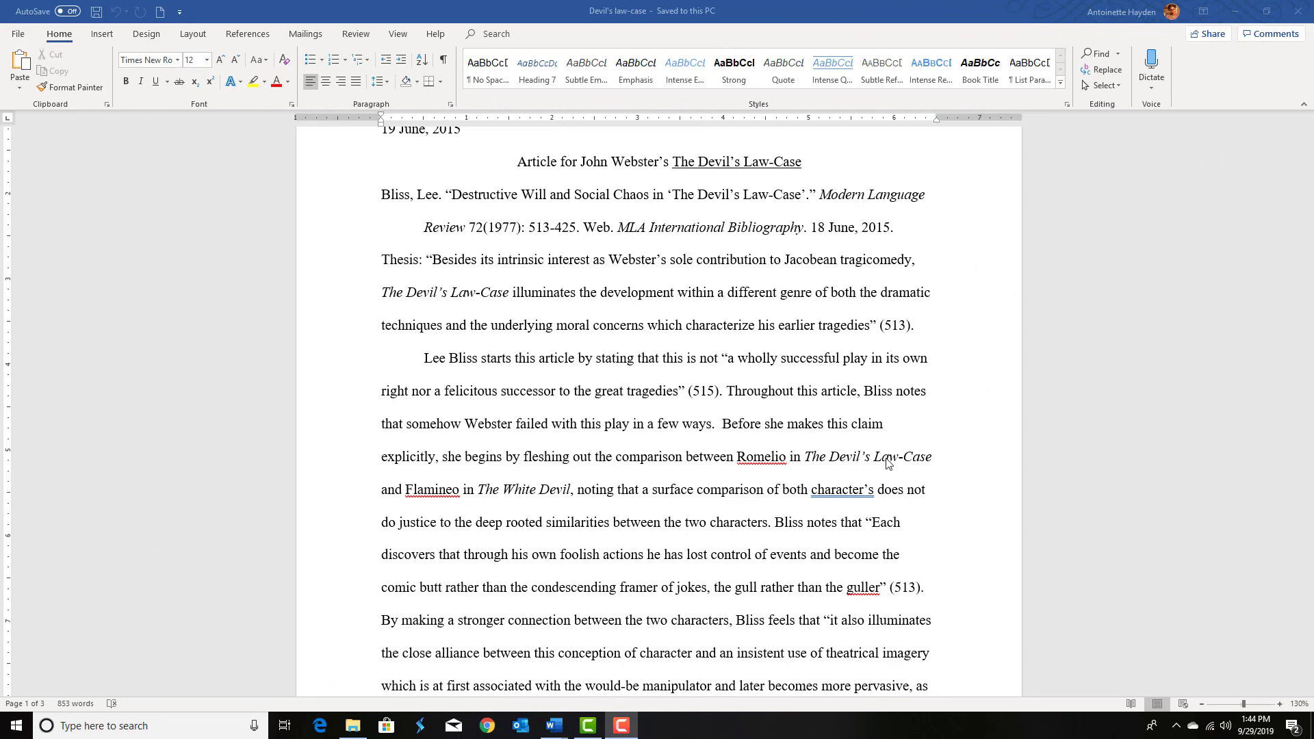
Step: Scroll through the sample essay's heading, title, citation and opening paragraphs to examine its MLA formatting
scroll(649, 342, "up", 3)
scroll(649, 342, "up", 1)
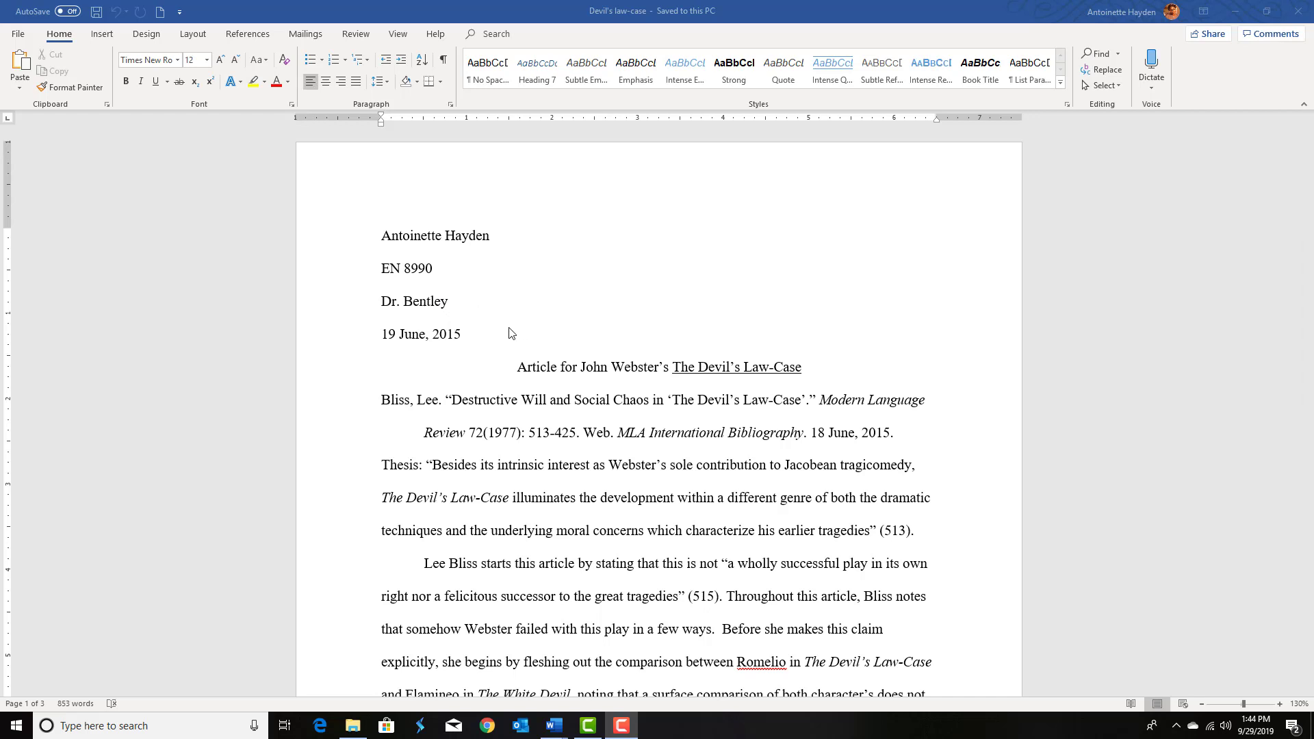
scroll(507, 329, "down", 3)
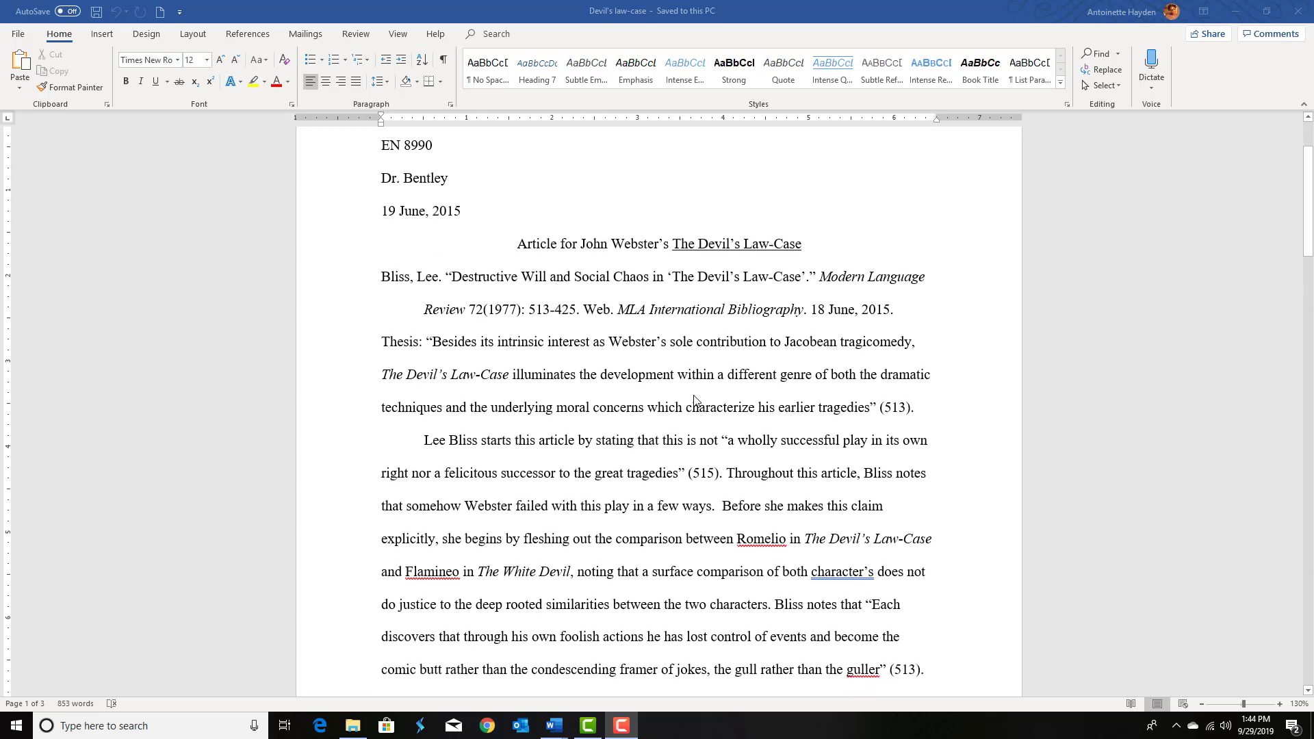
scroll(660, 362, "up", 1)
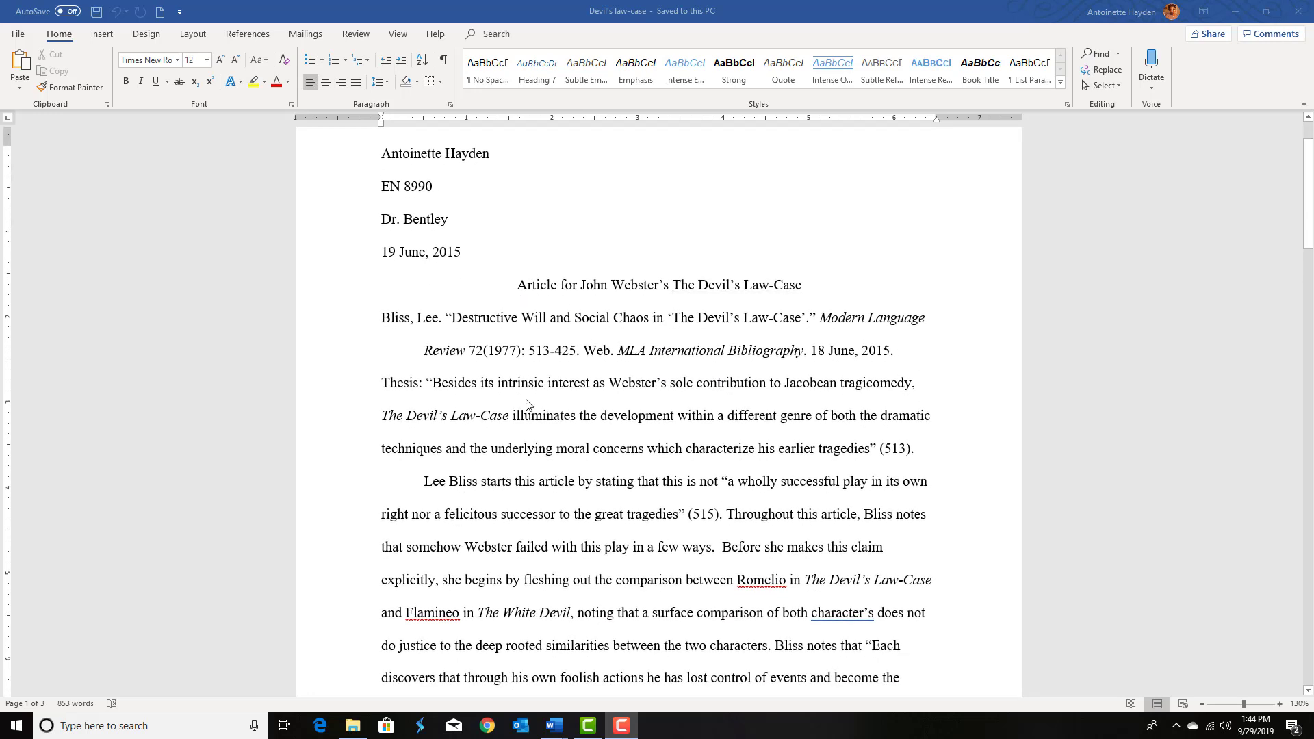
scroll(483, 404, "down", 3)
scroll(483, 404, "up", 1)
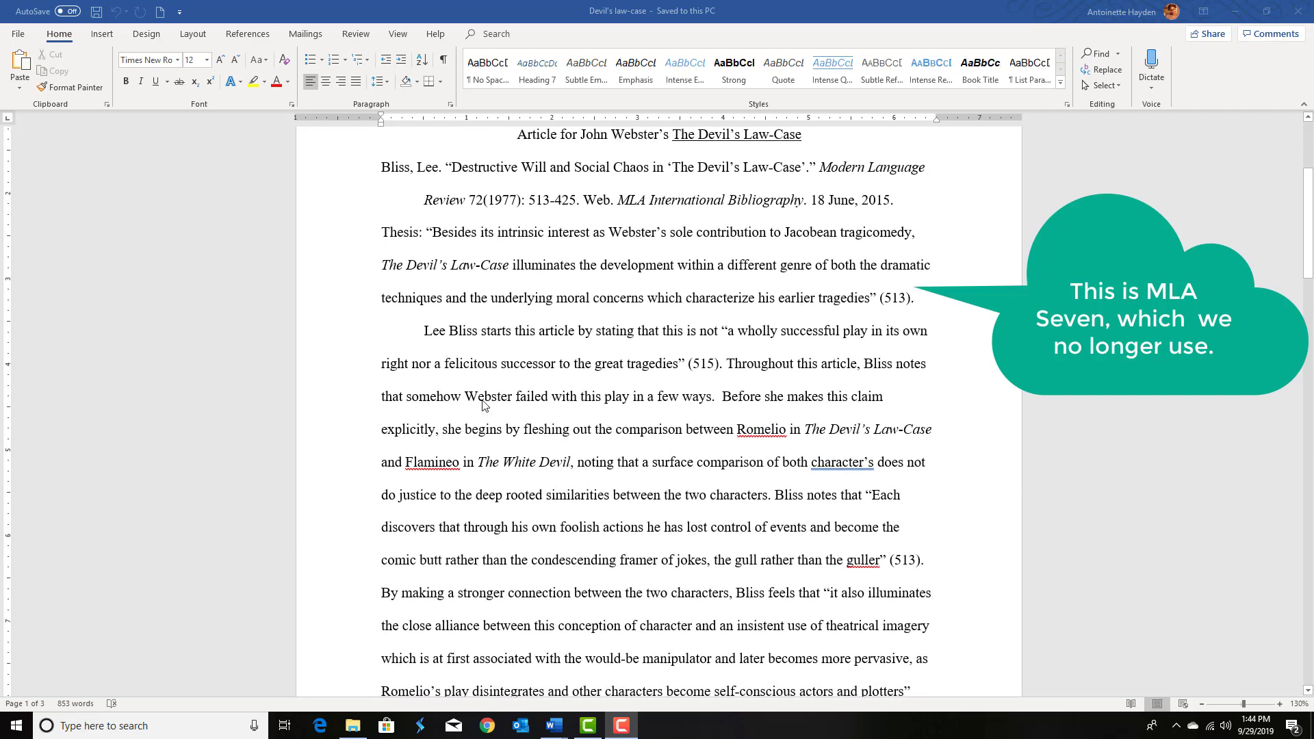
scroll(483, 404, "down", 3)
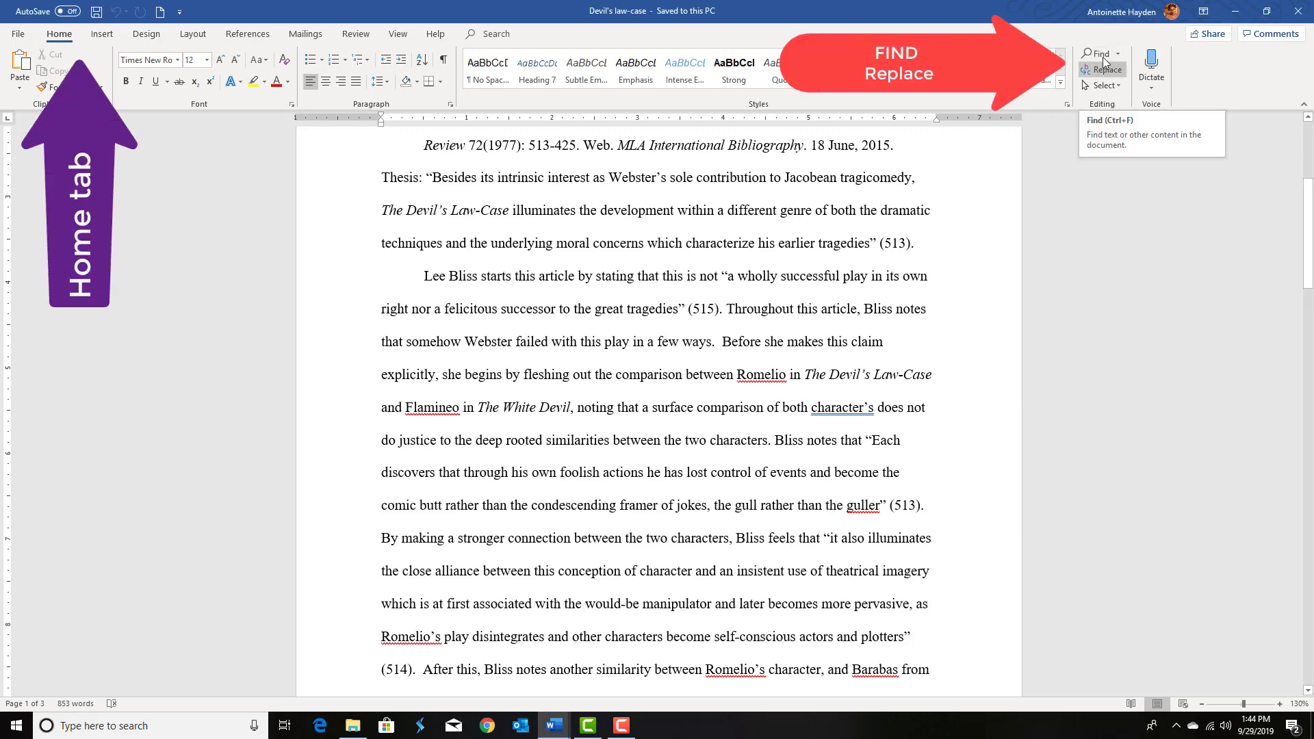
Step: Open the navigation search and search the essay for the word You
left_click(1099, 58)
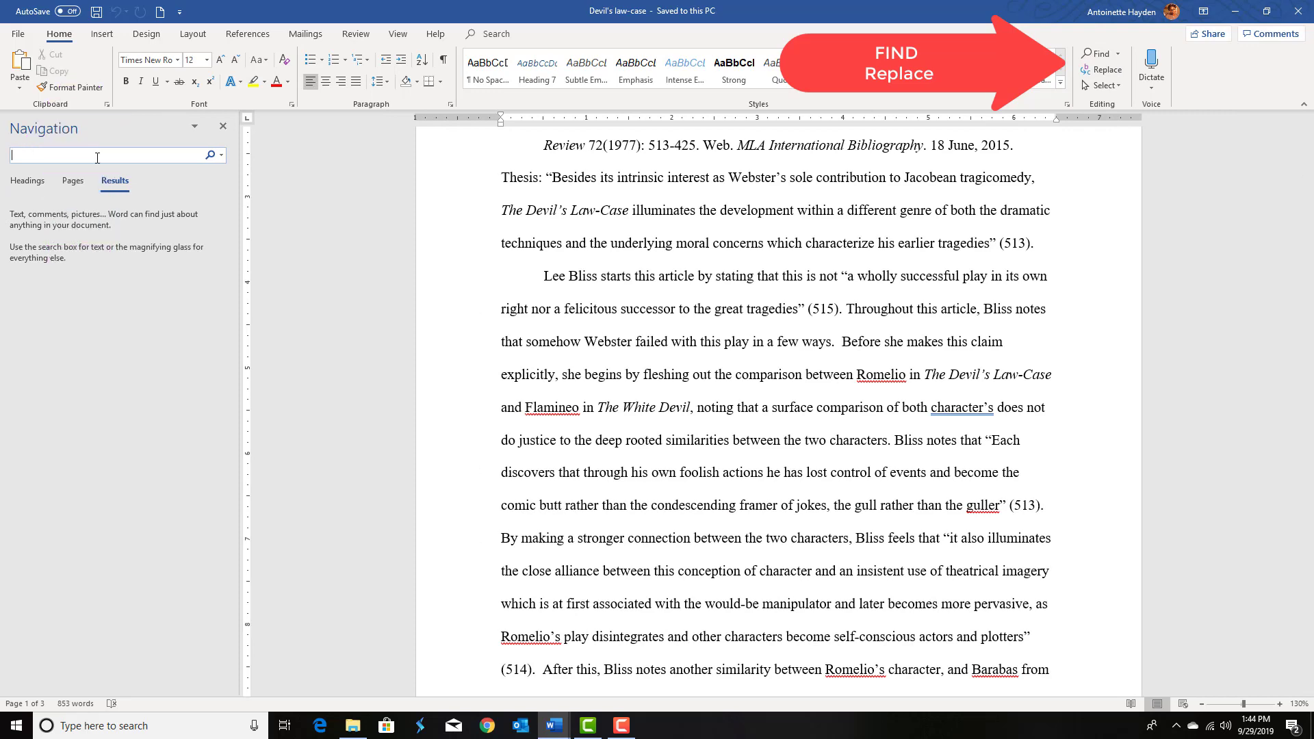
type("You")
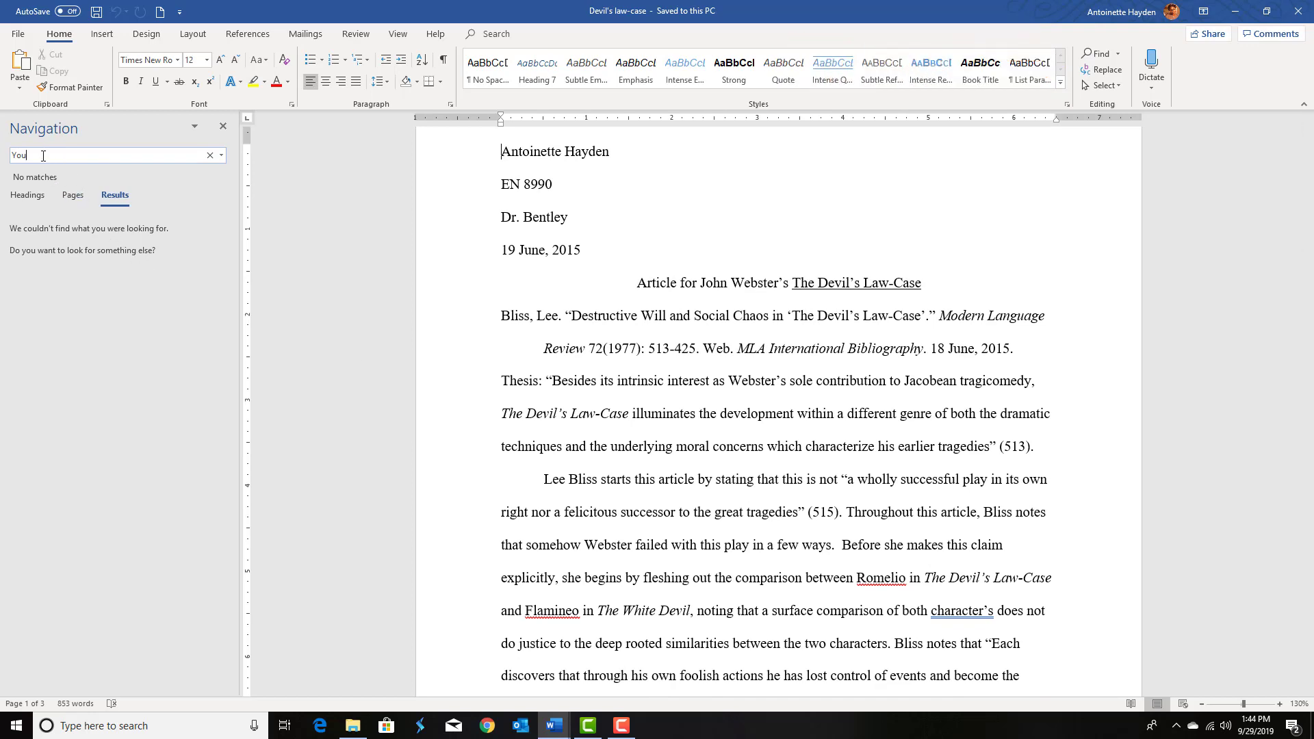
scroll(578, 244, "down", 3)
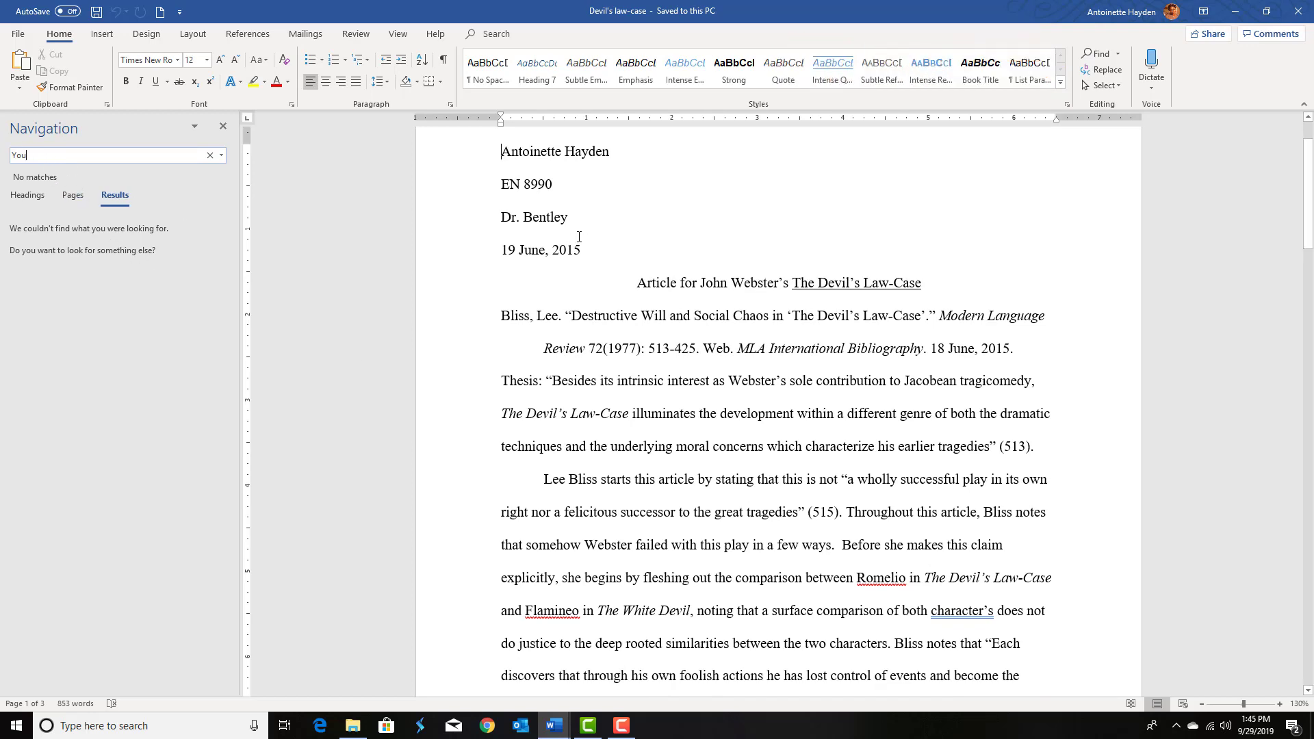
scroll(611, 284, "up", 4)
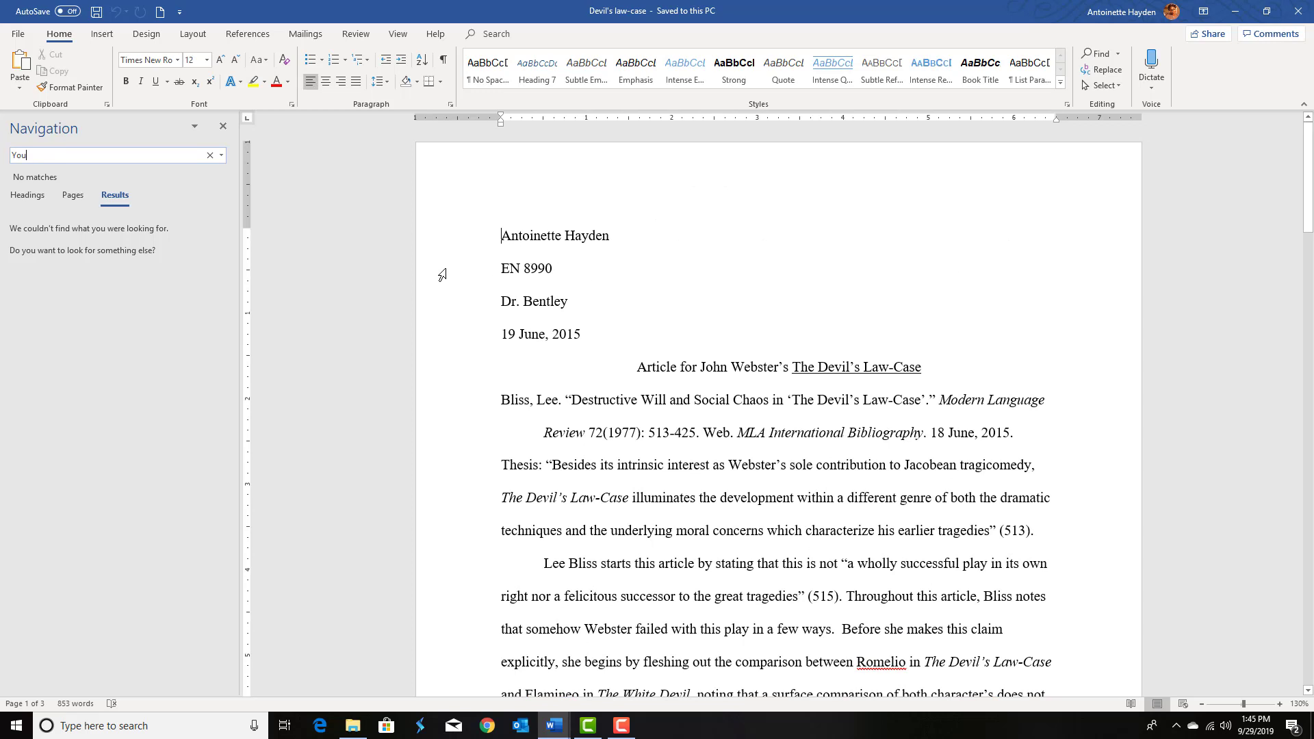
Step: Search the essay for the word That and scroll through the highlighted matches
left_click(88, 155)
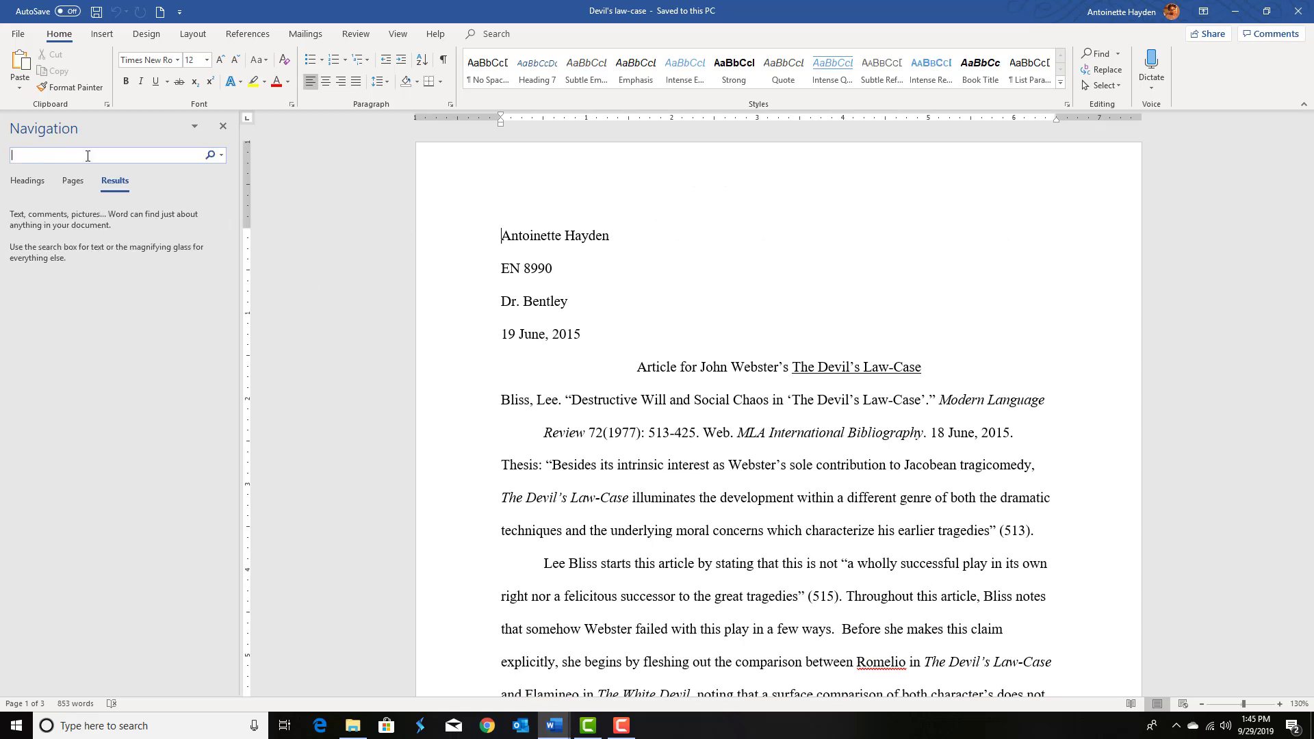
type("That")
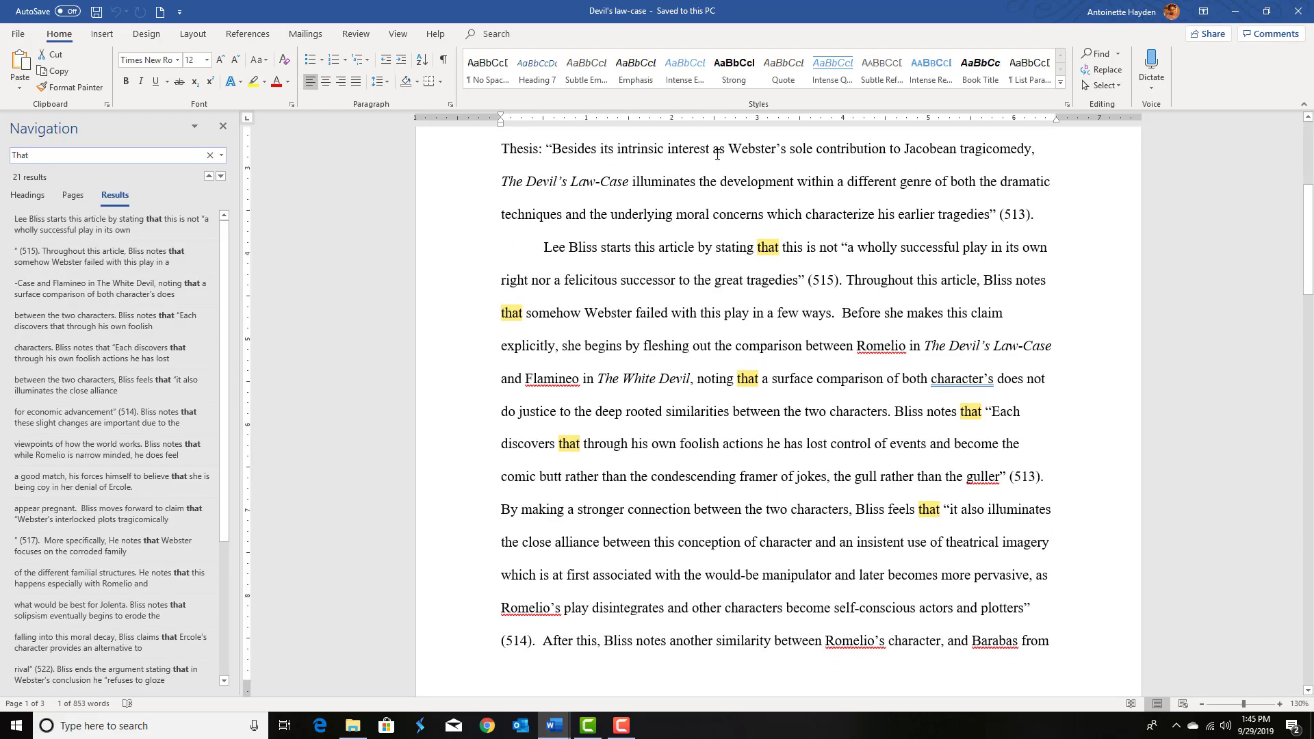
scroll(787, 262, "down", 5)
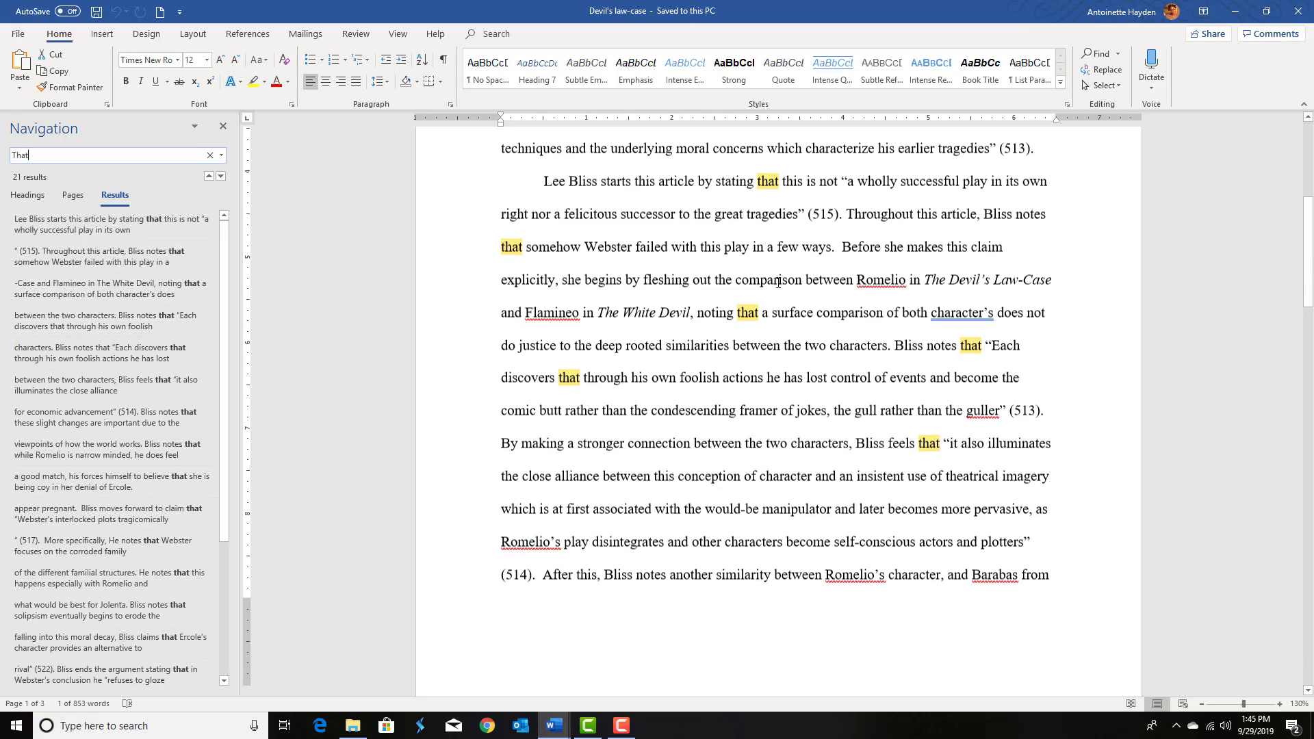
scroll(911, 309, "down", 6)
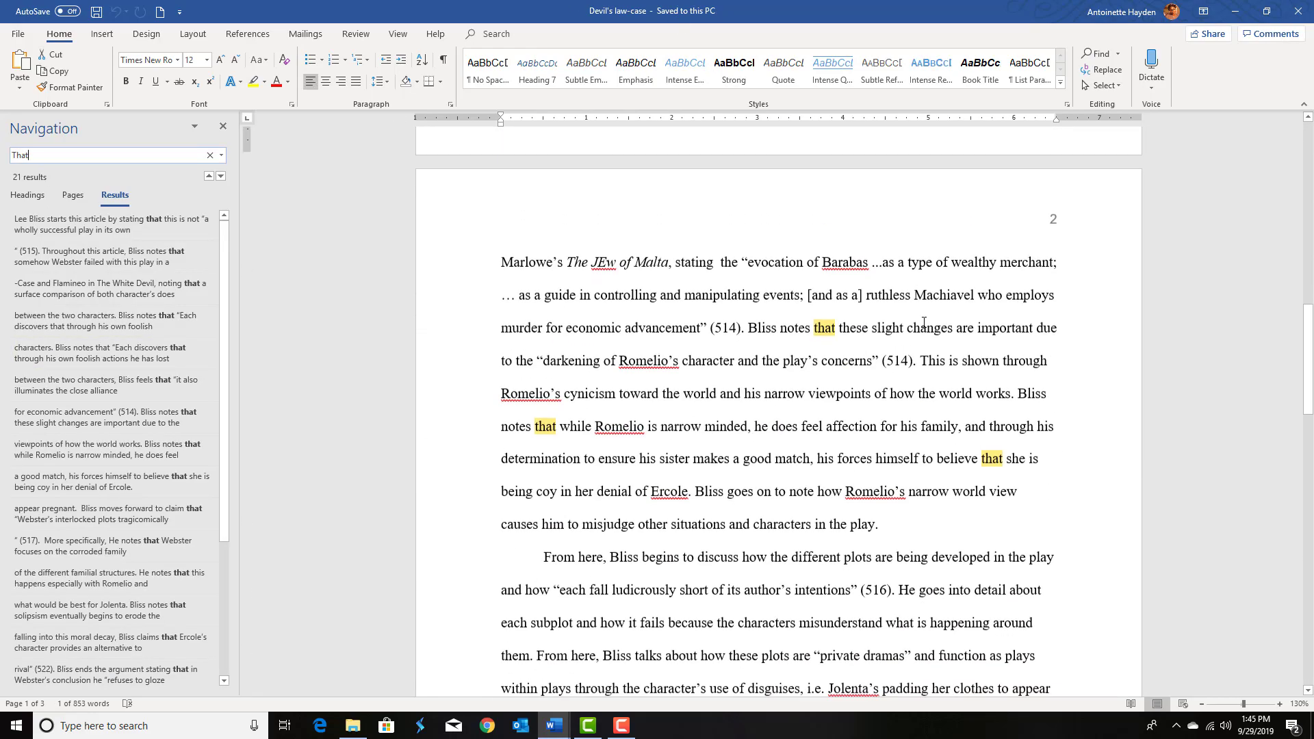
scroll(978, 452, "down", 2)
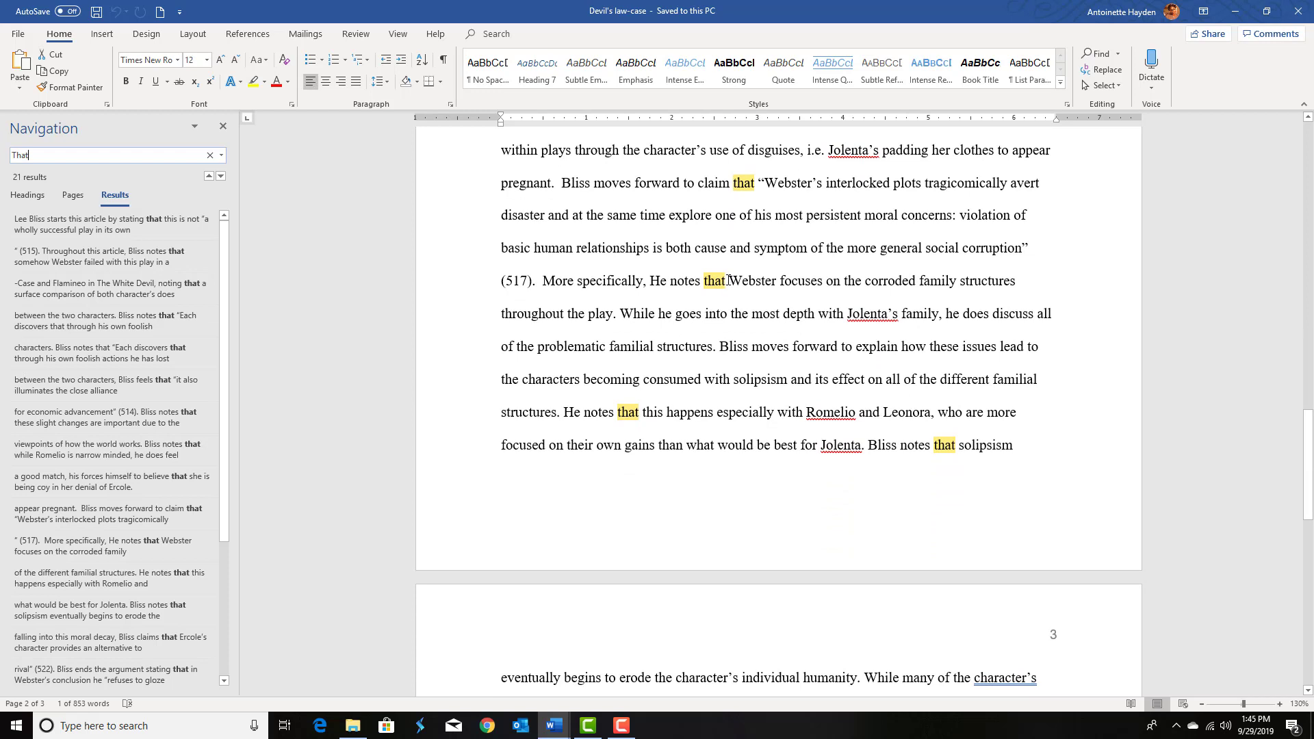
left_click(642, 414)
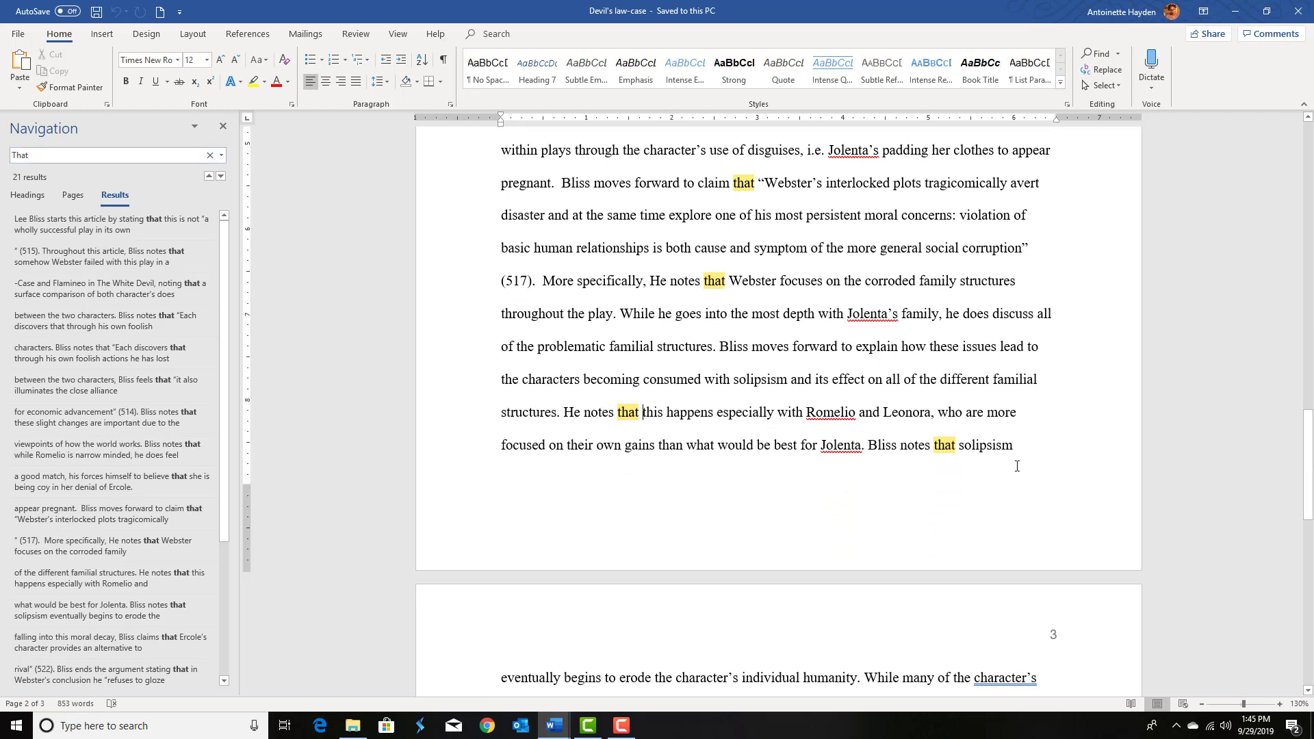
scroll(1016, 466, "down", 5)
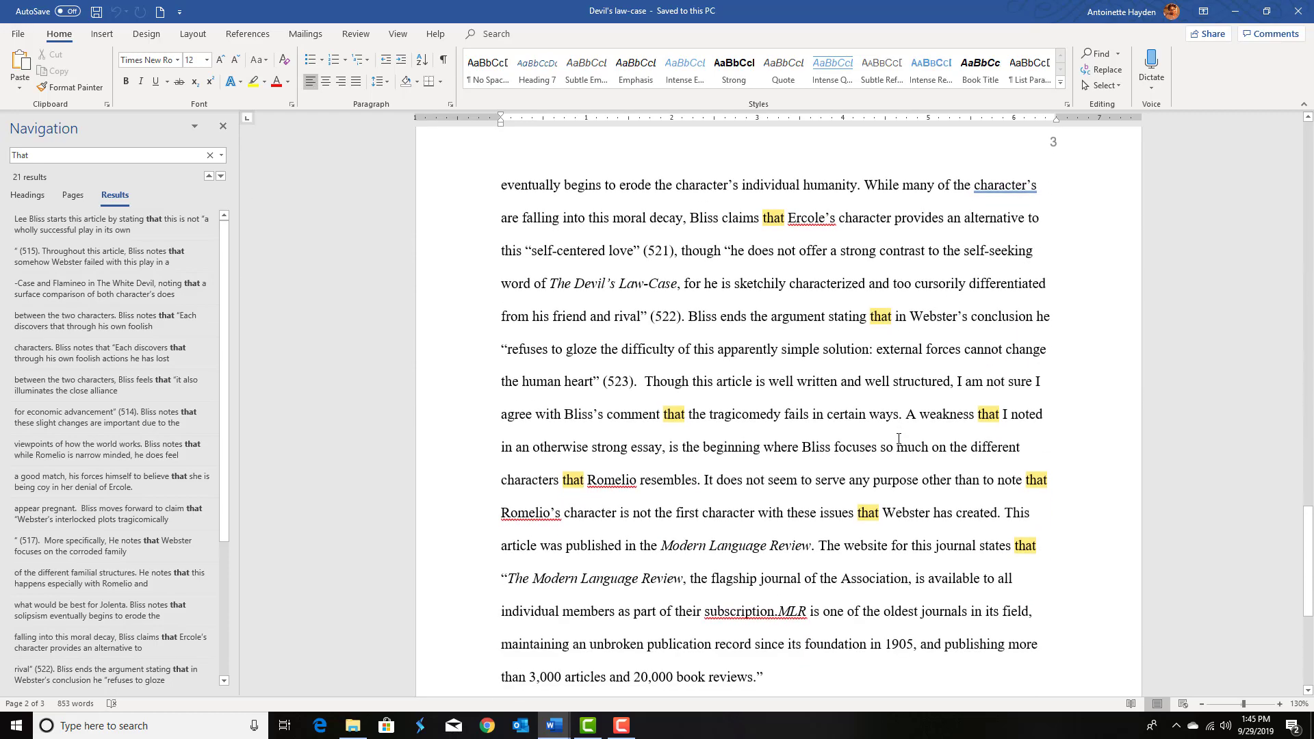
scroll(898, 438, "up", 15)
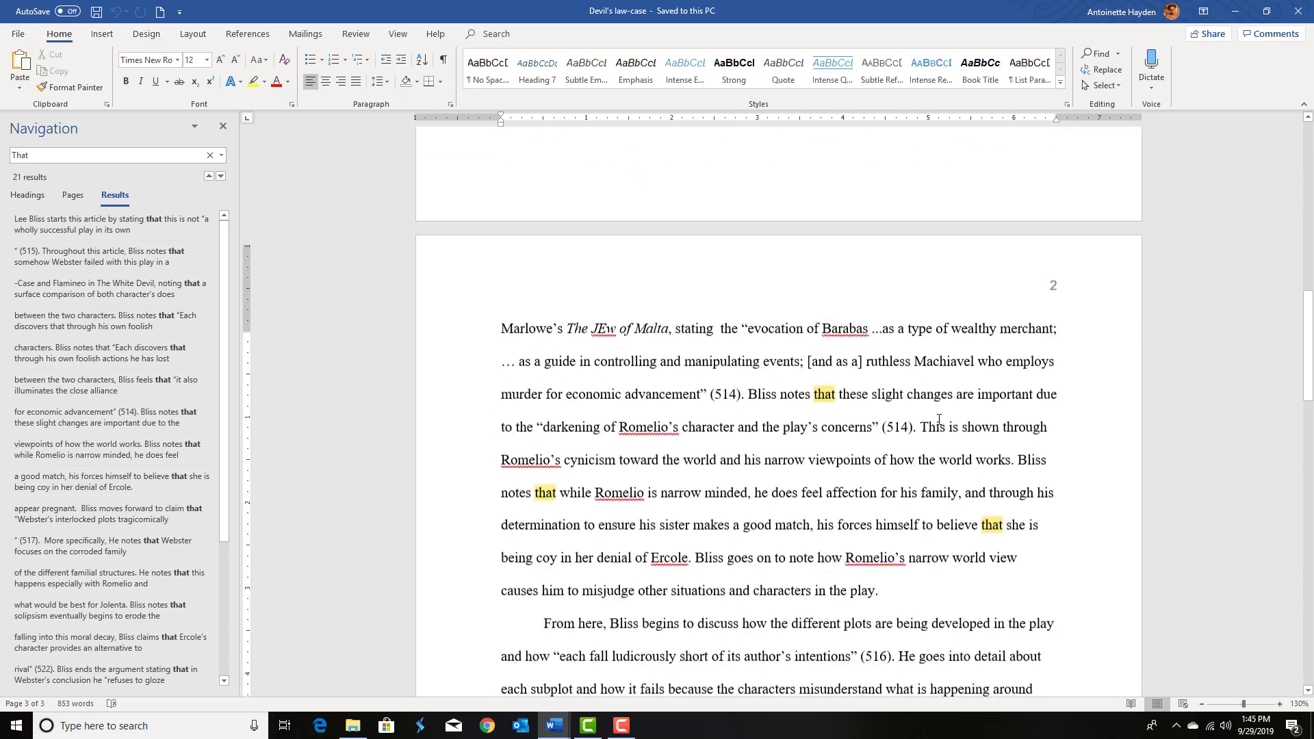
scroll(939, 419, "up", 5)
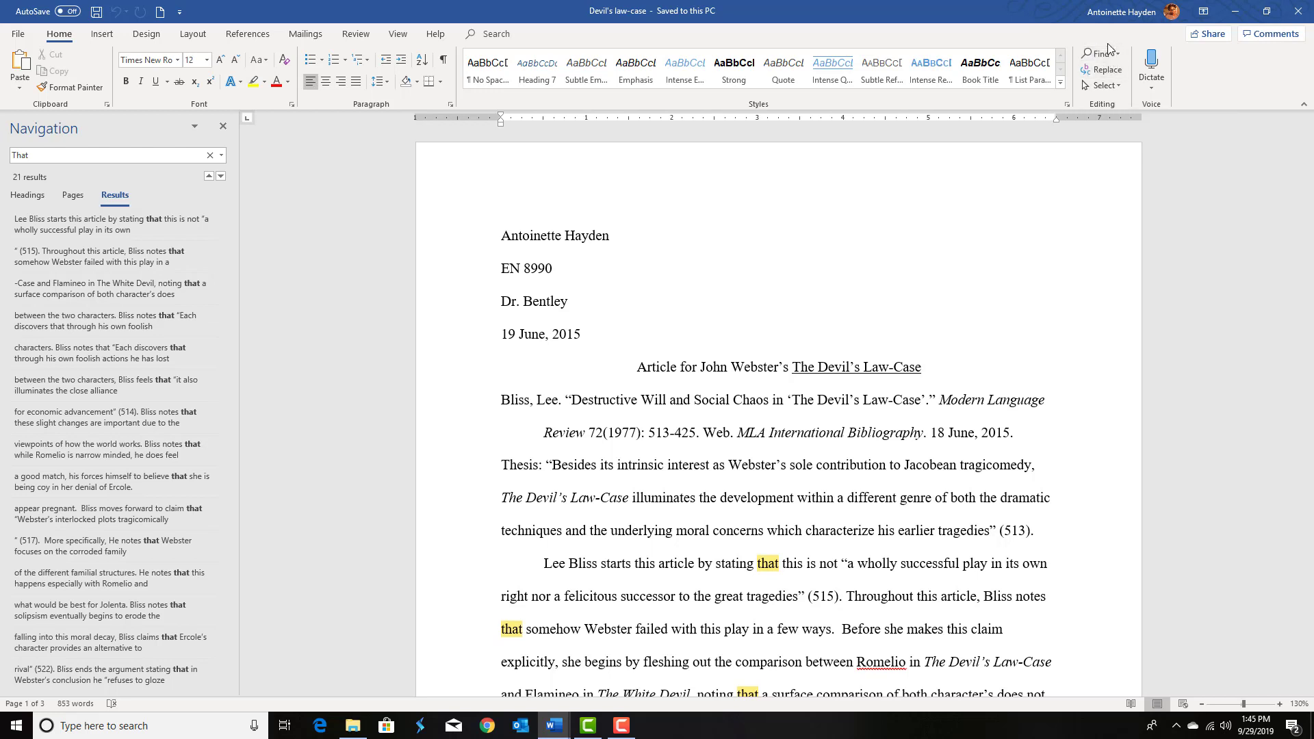
Step: In Find and Replace, find the next occurrence of Webster with He entered as the replacement, then close the dialog
left_click(222, 127)
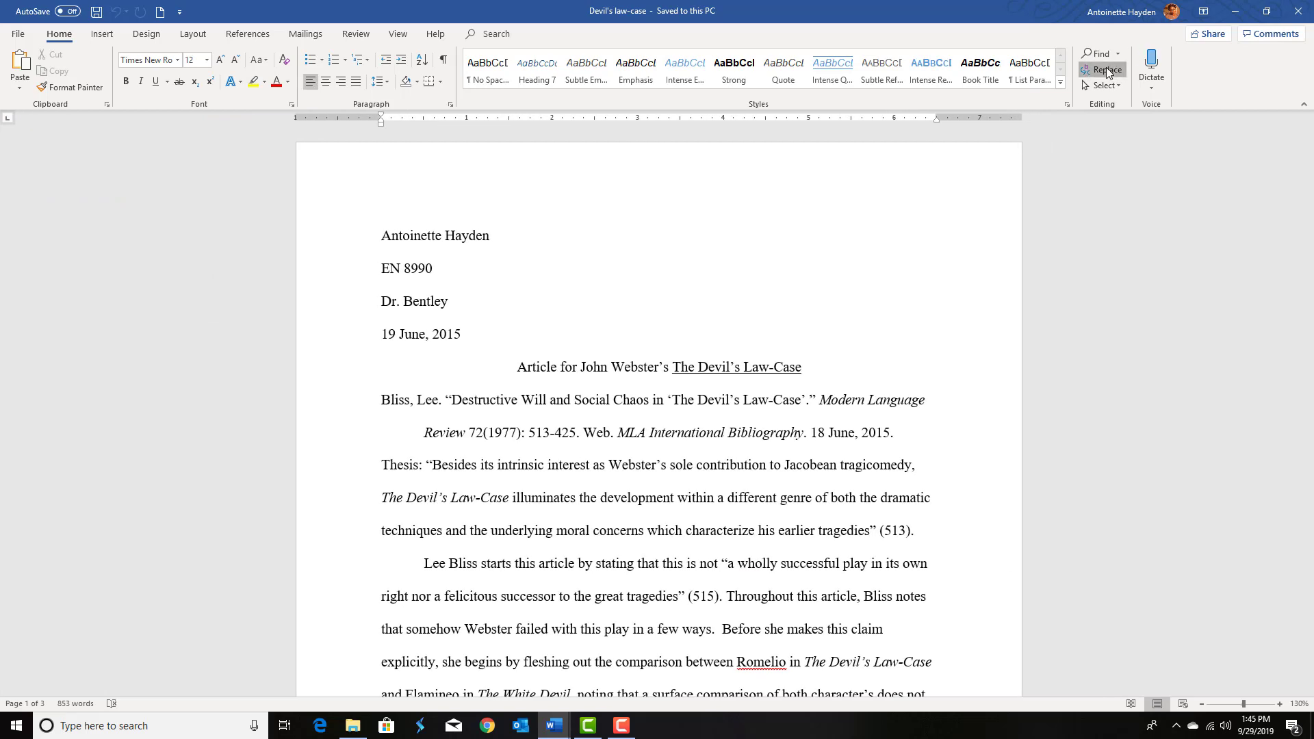
left_click(1103, 69)
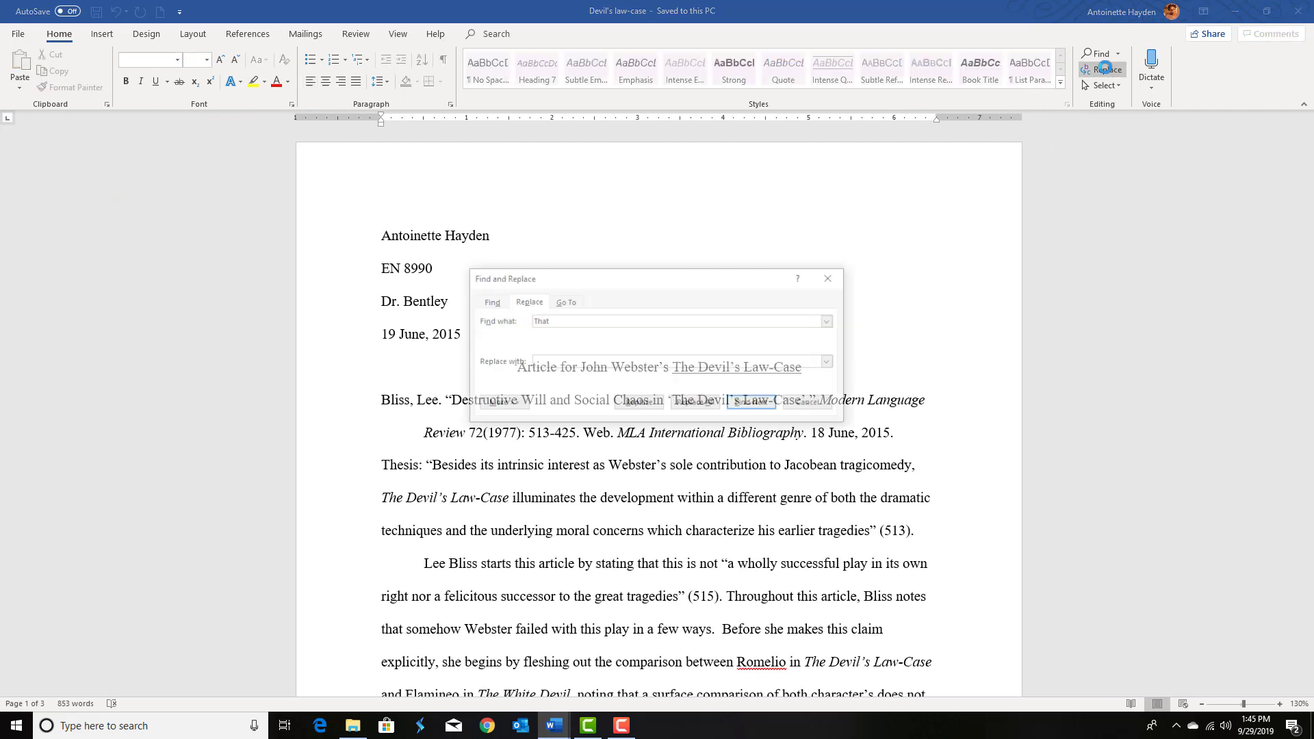
left_click(568, 319)
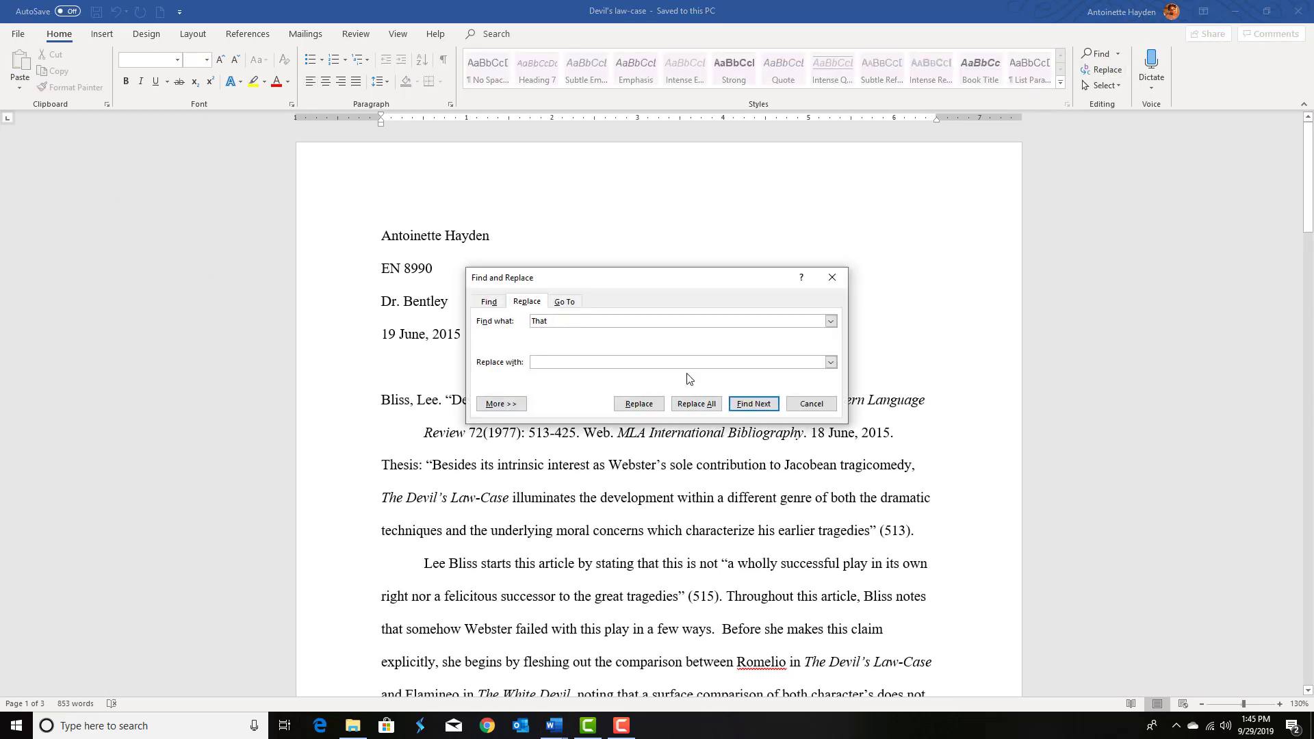
left_click_drag(613, 318, 482, 319)
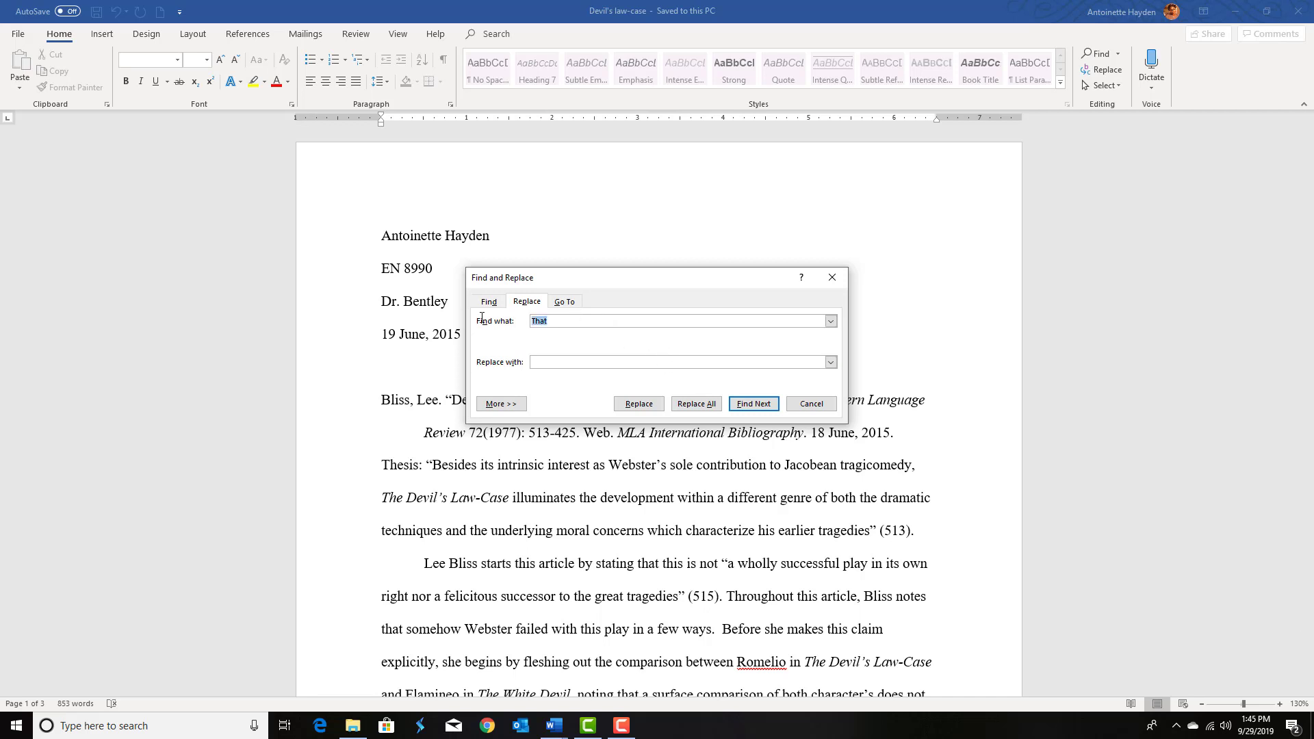
type("Webster")
left_click(556, 361)
type("He")
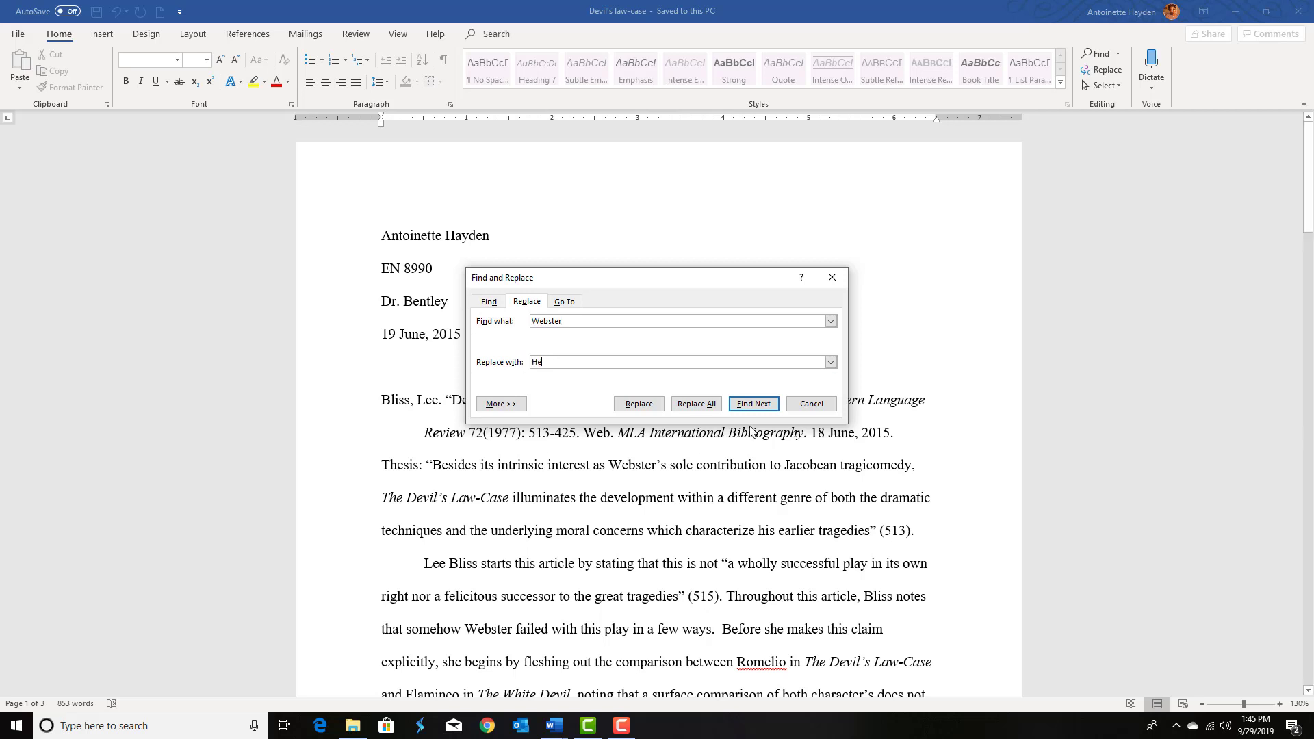
left_click(755, 406)
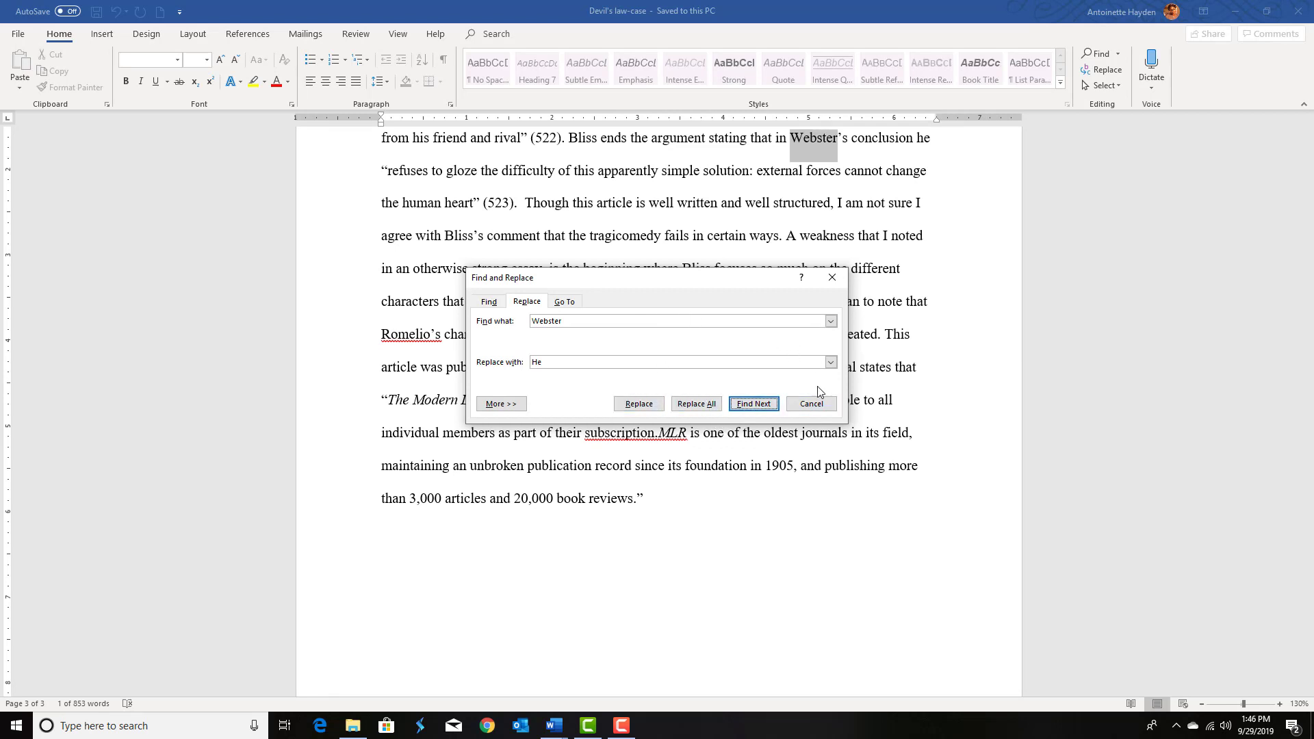
left_click(832, 280)
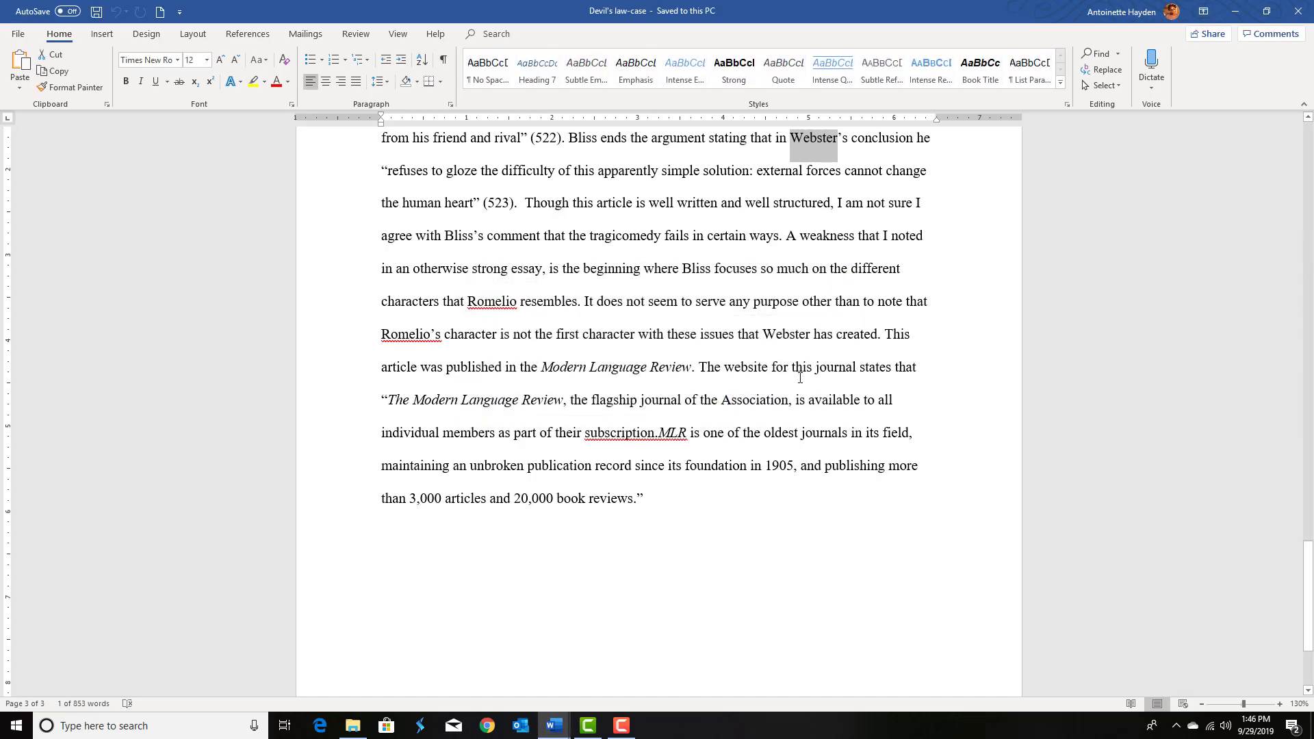
Step: Search the essay for the word and, then scroll through the highlighted matches
scroll(799, 378, "up", 5)
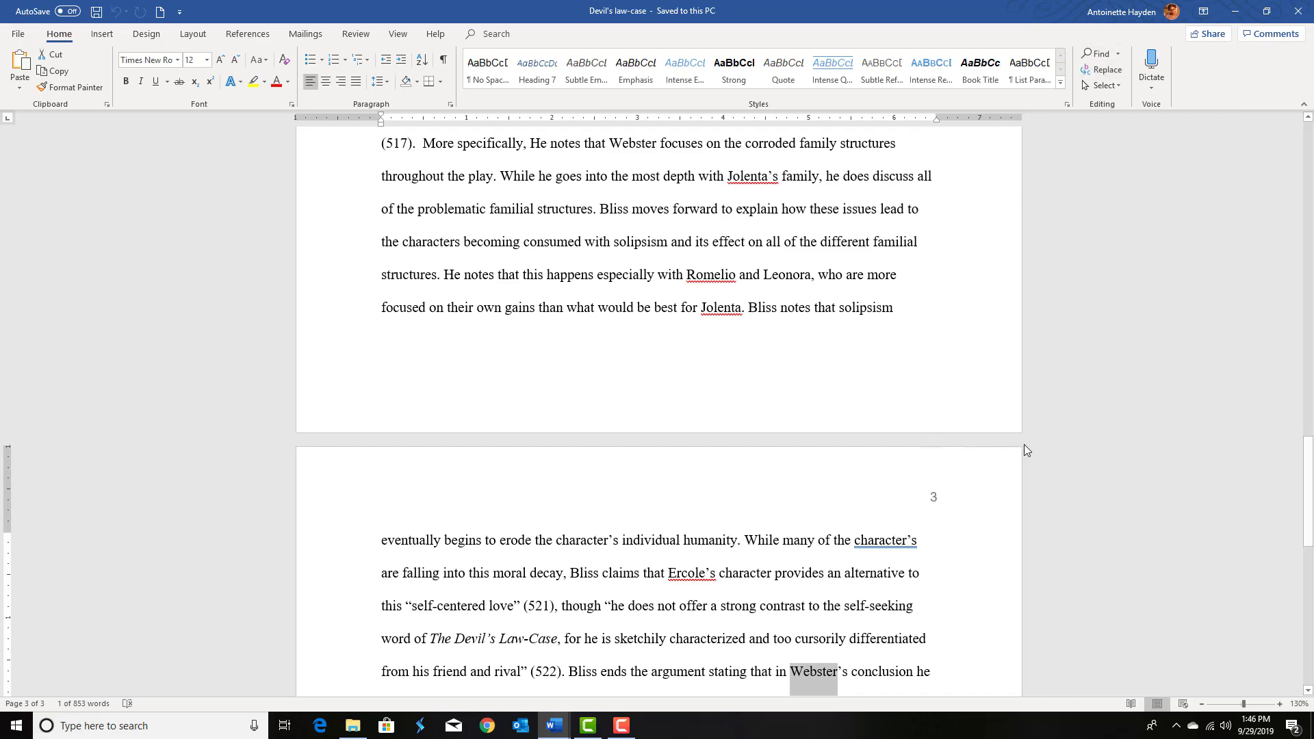
scroll(1019, 438, "up", 5)
scroll(1014, 421, "up", 15)
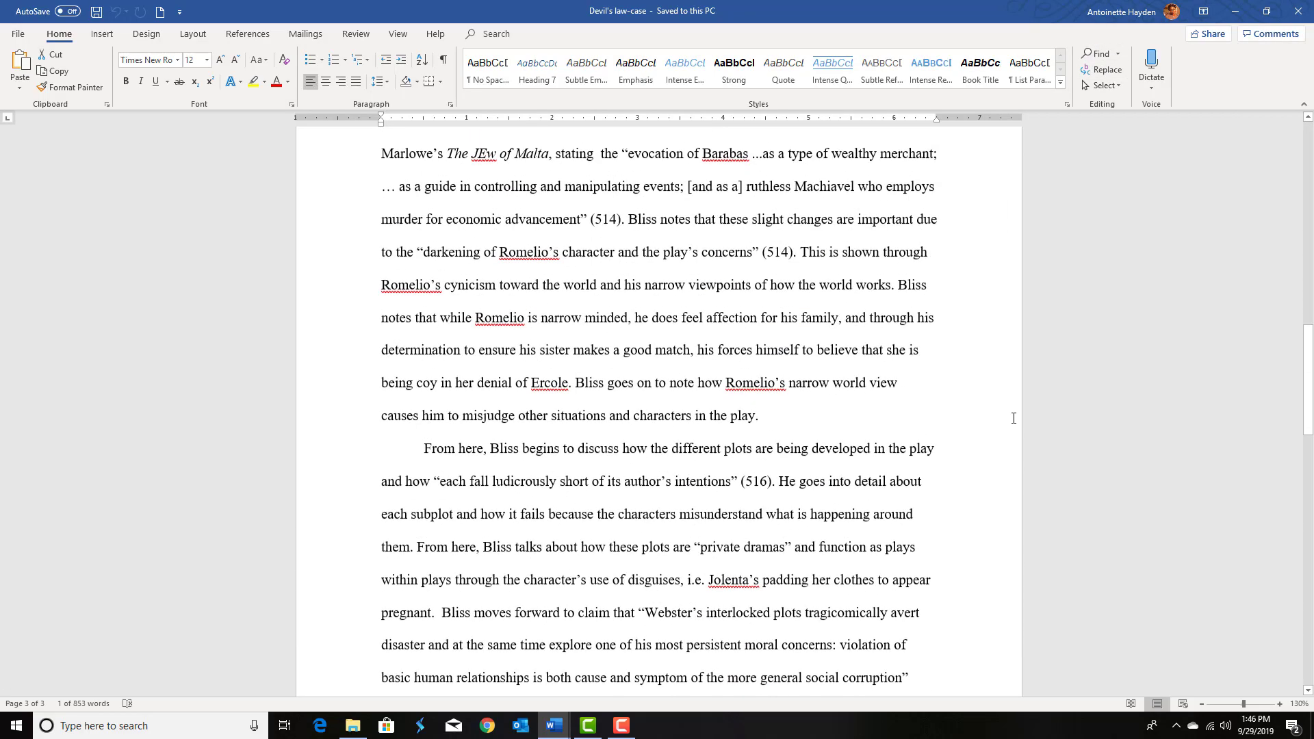
scroll(1061, 334, "up", 3)
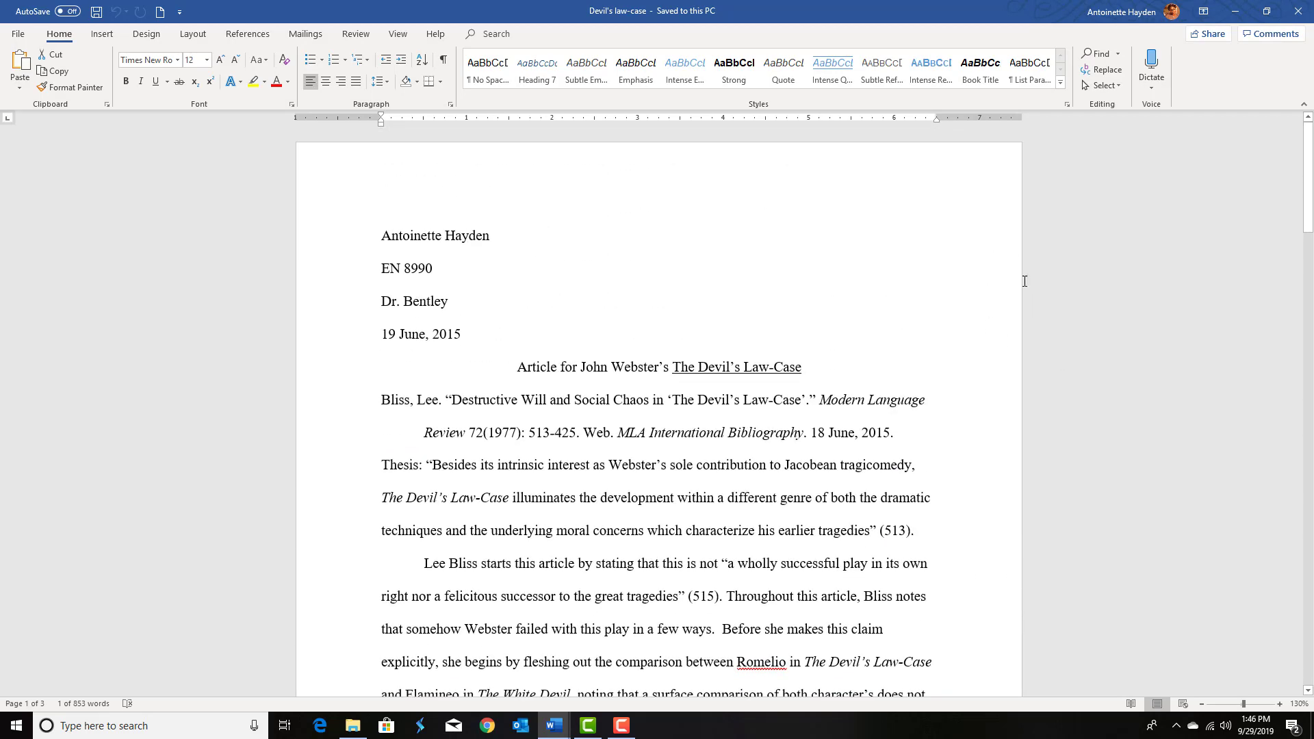
scroll(889, 420, "down", 1)
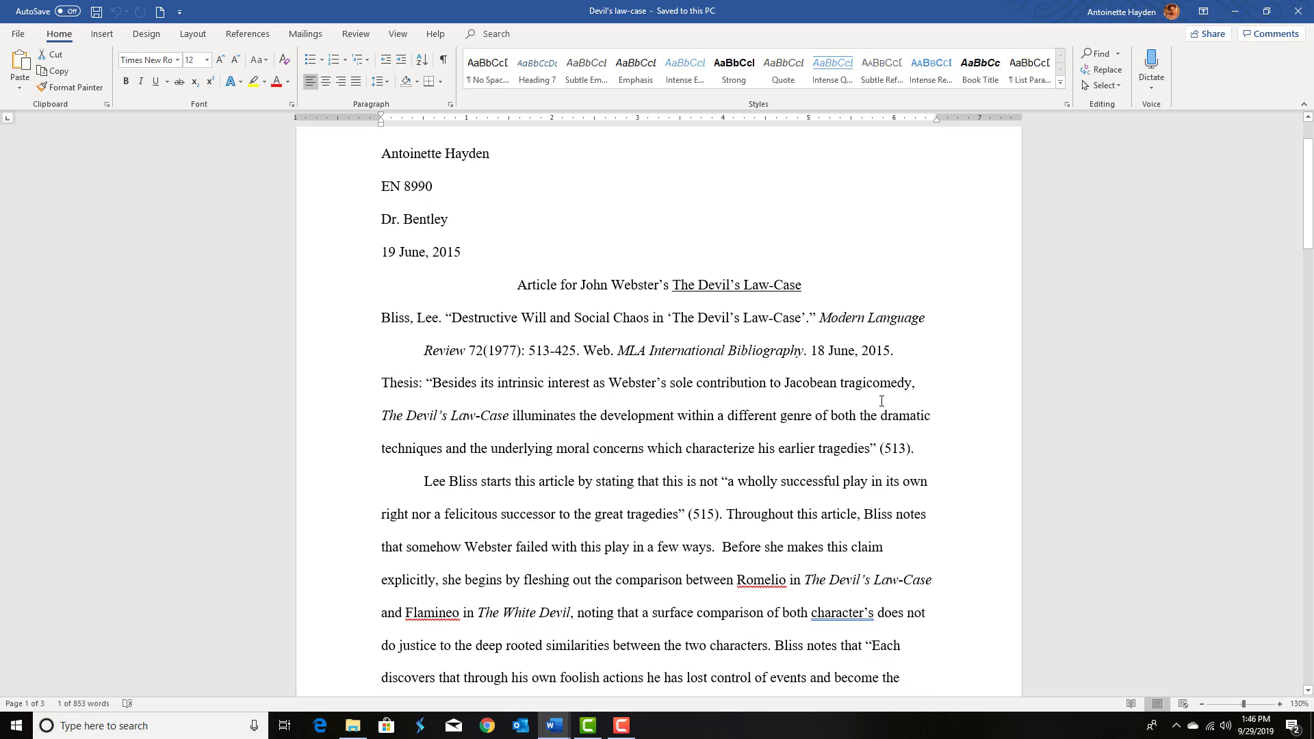
left_click(1095, 53)
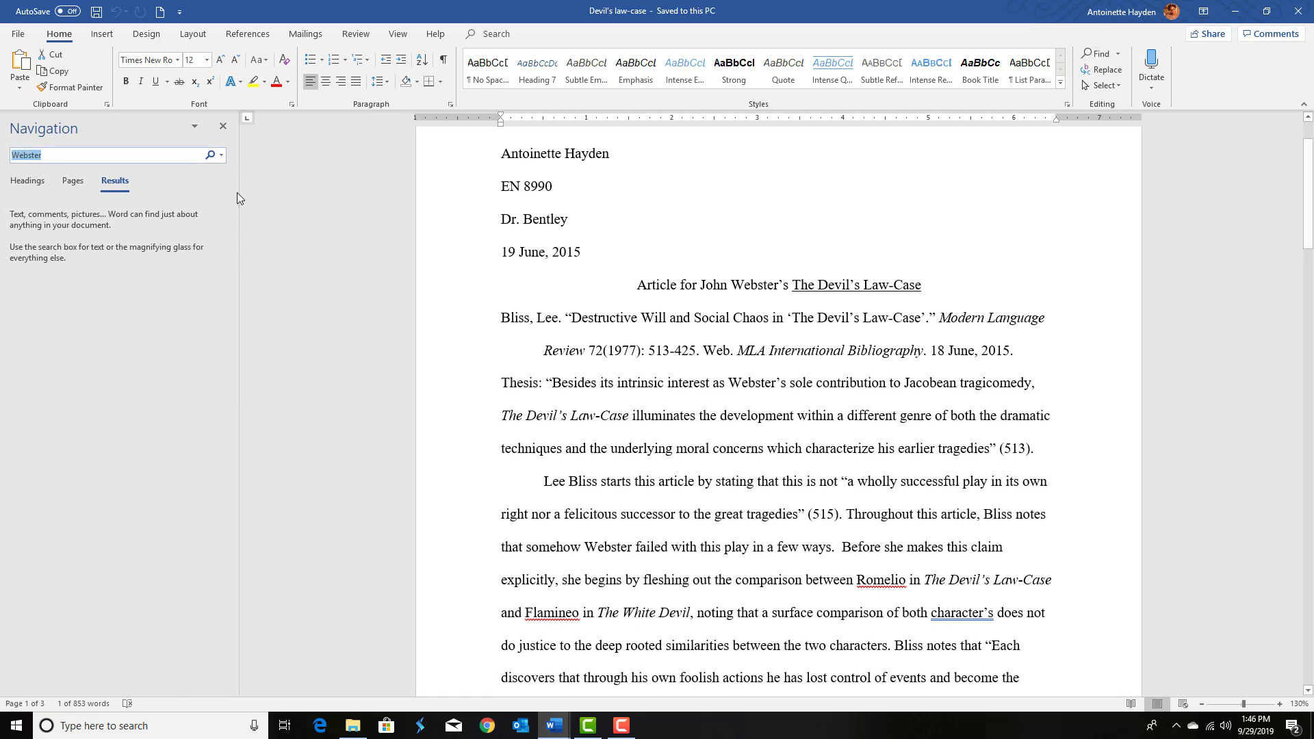
key("BackSpace")
type("A")
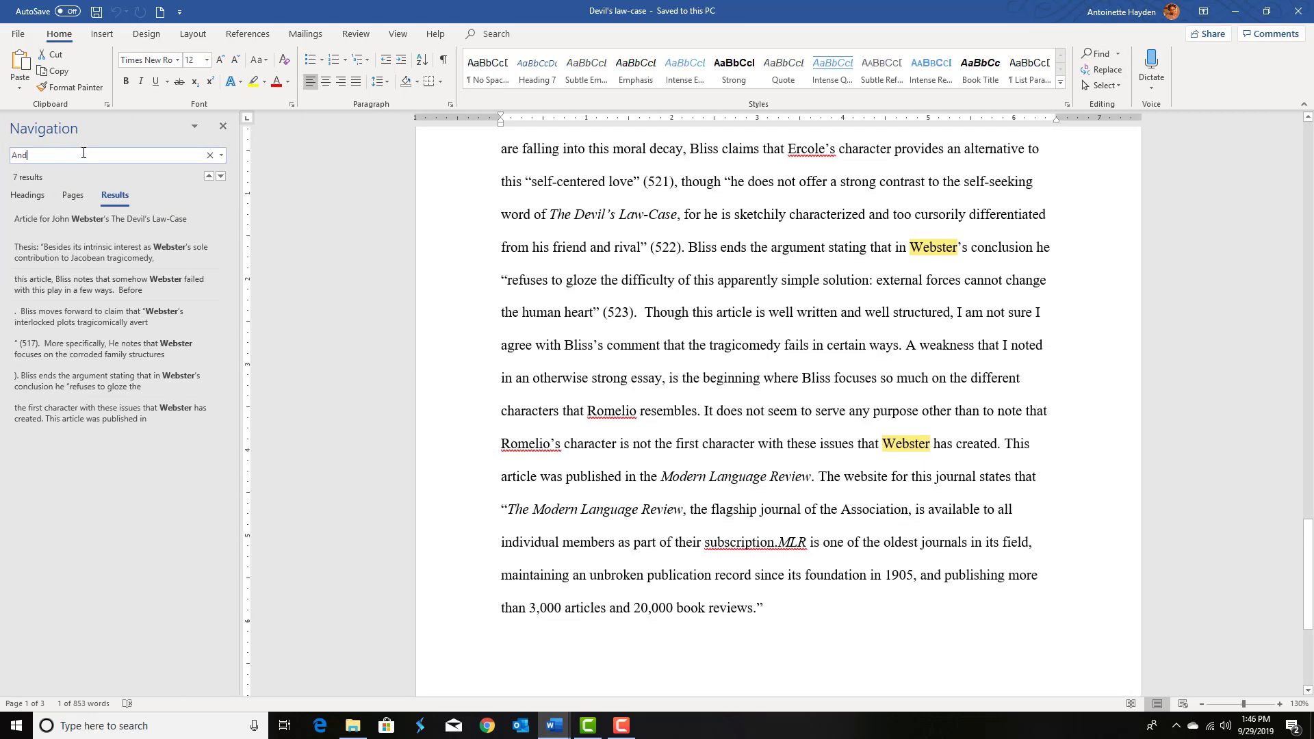
type("nd")
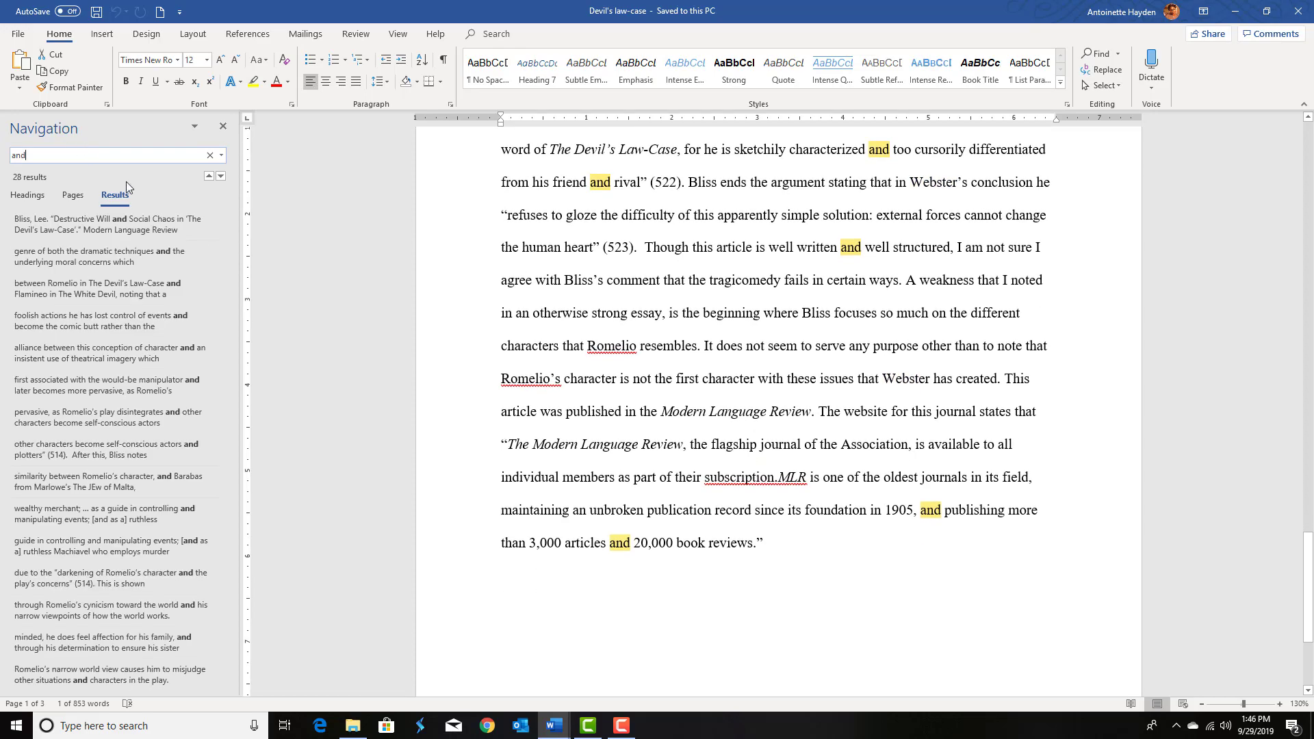
scroll(764, 390, "up", 15)
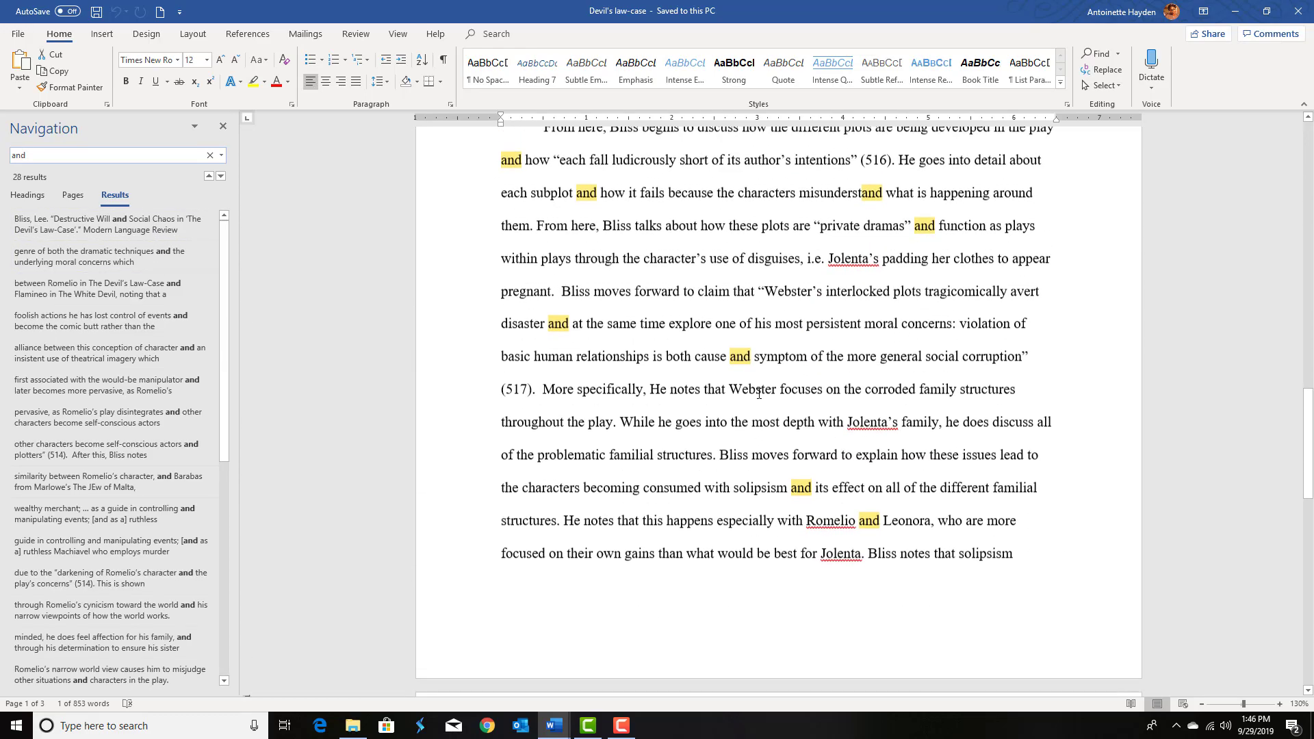
Step: Scroll back through the essay's opening paragraphs to review the highlighted matches for and
scroll(764, 390, "up", 12)
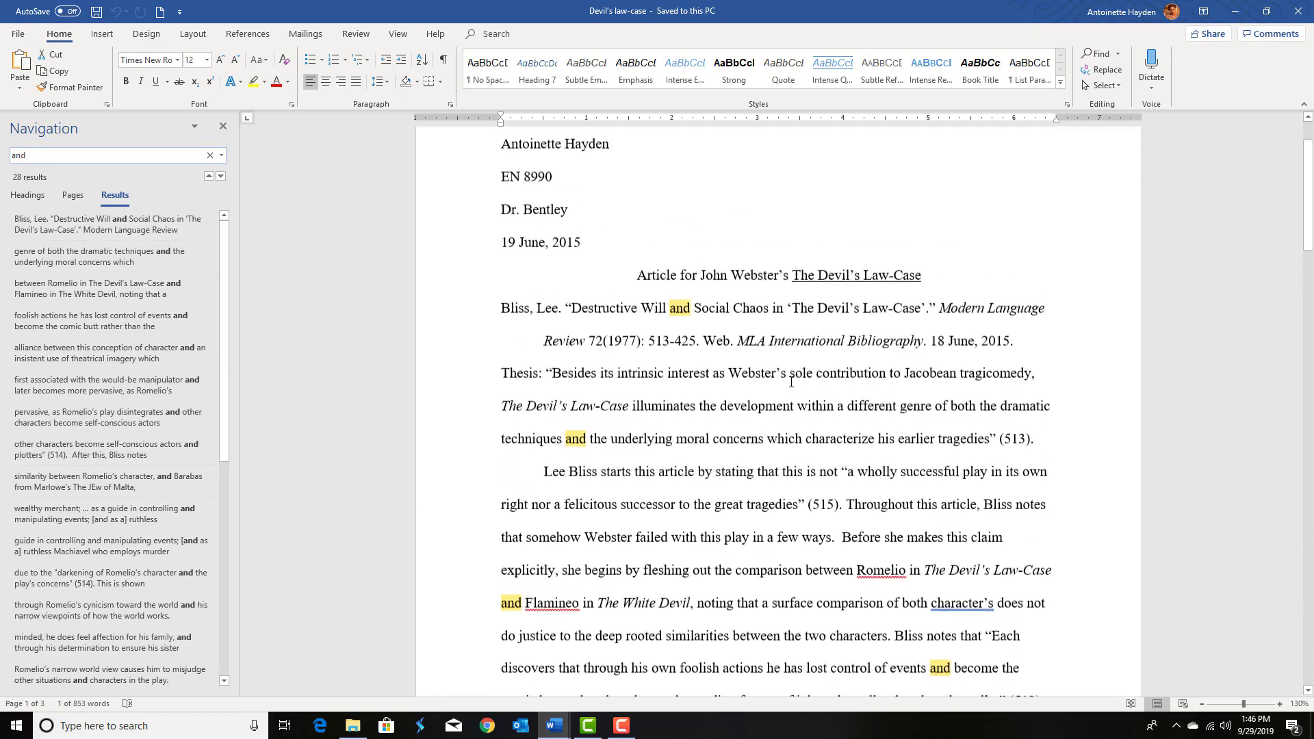
scroll(603, 350, "down", 1)
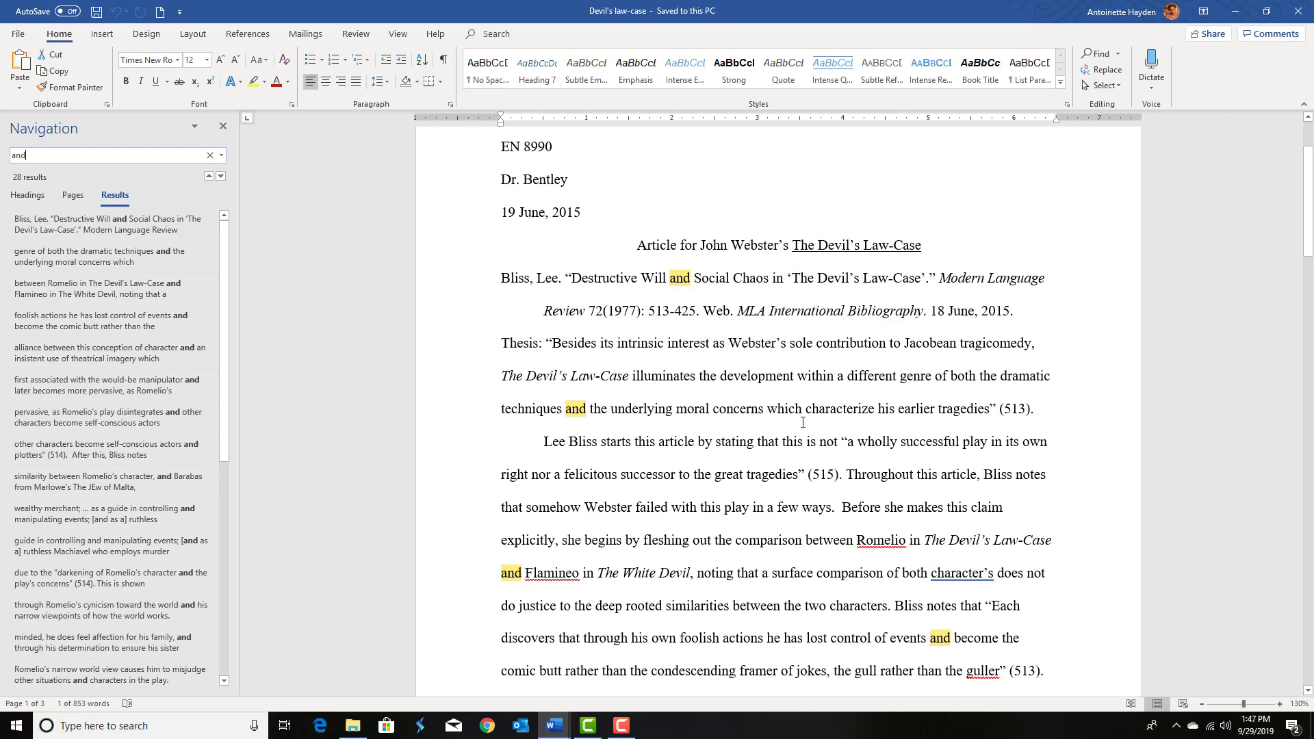
scroll(616, 429, "down", 2)
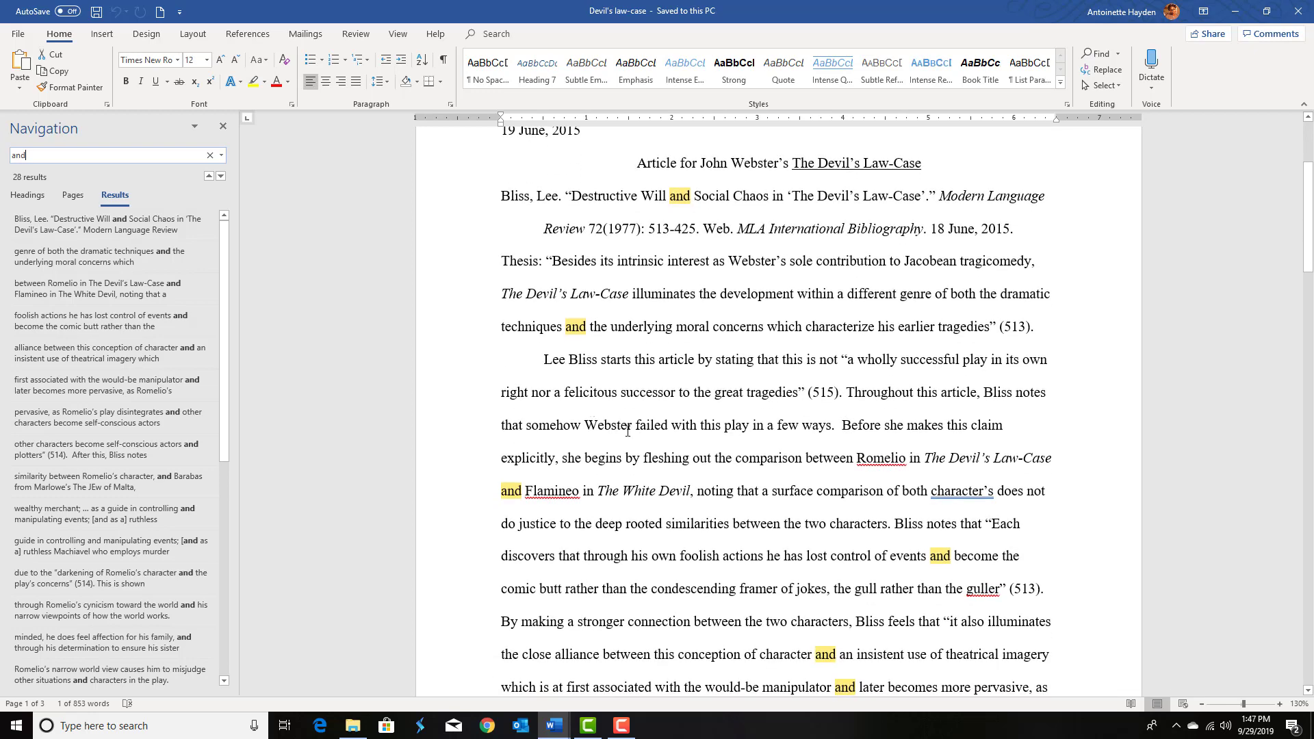
scroll(628, 431, "down", 1)
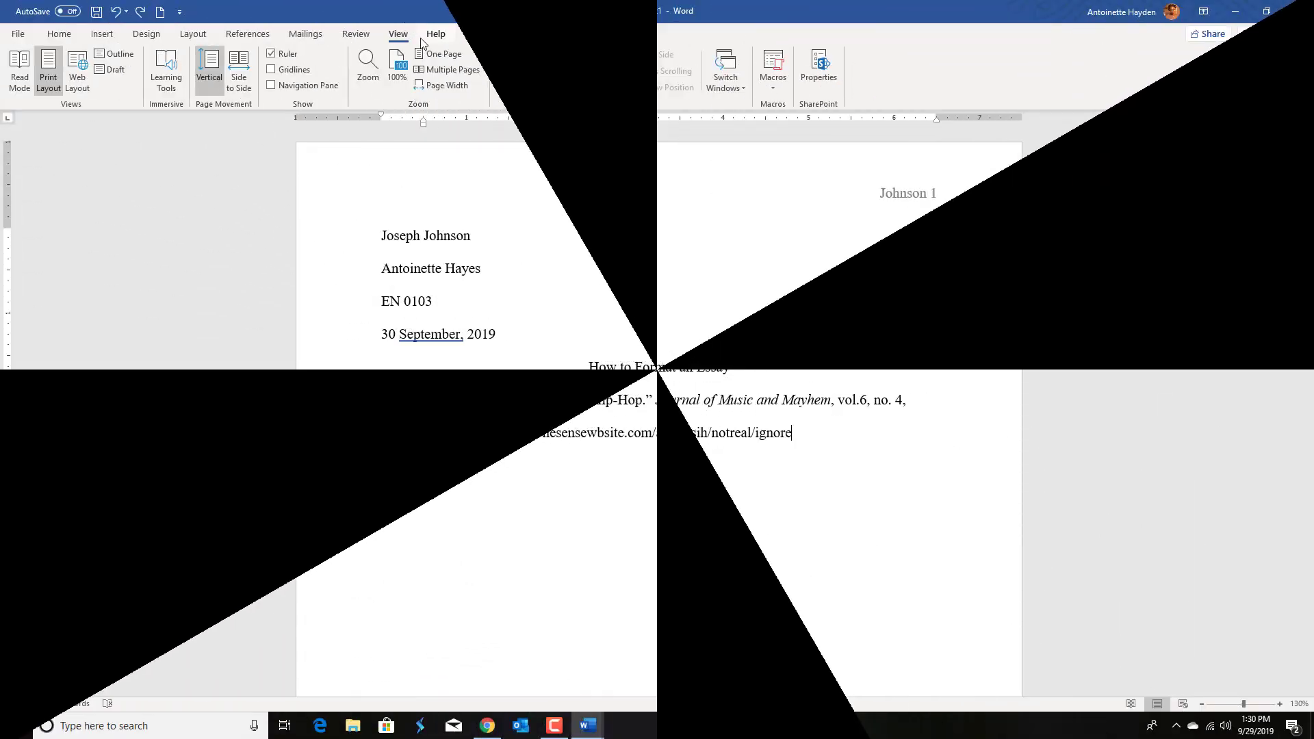
Step: Try the yellow text highlighter on the citation line, highlighting the title text and then removing the highlight
left_click(73, 41)
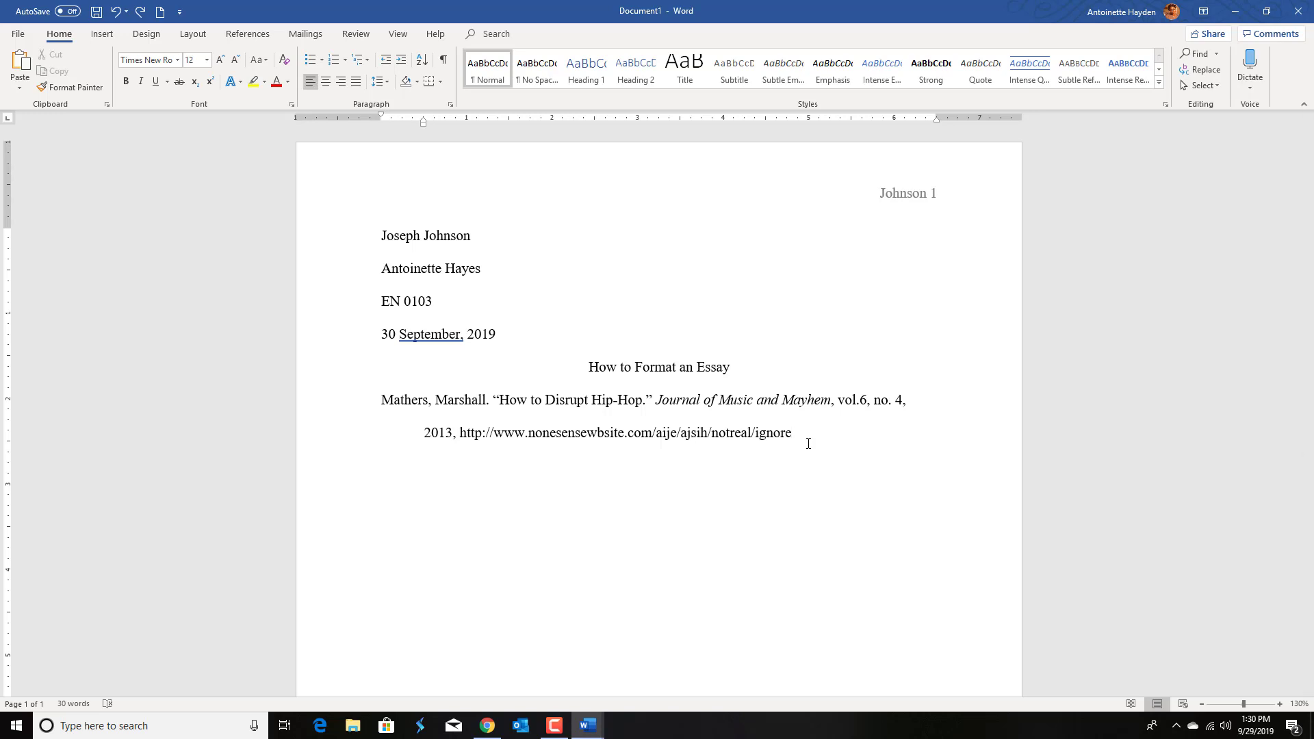
left_click(254, 84)
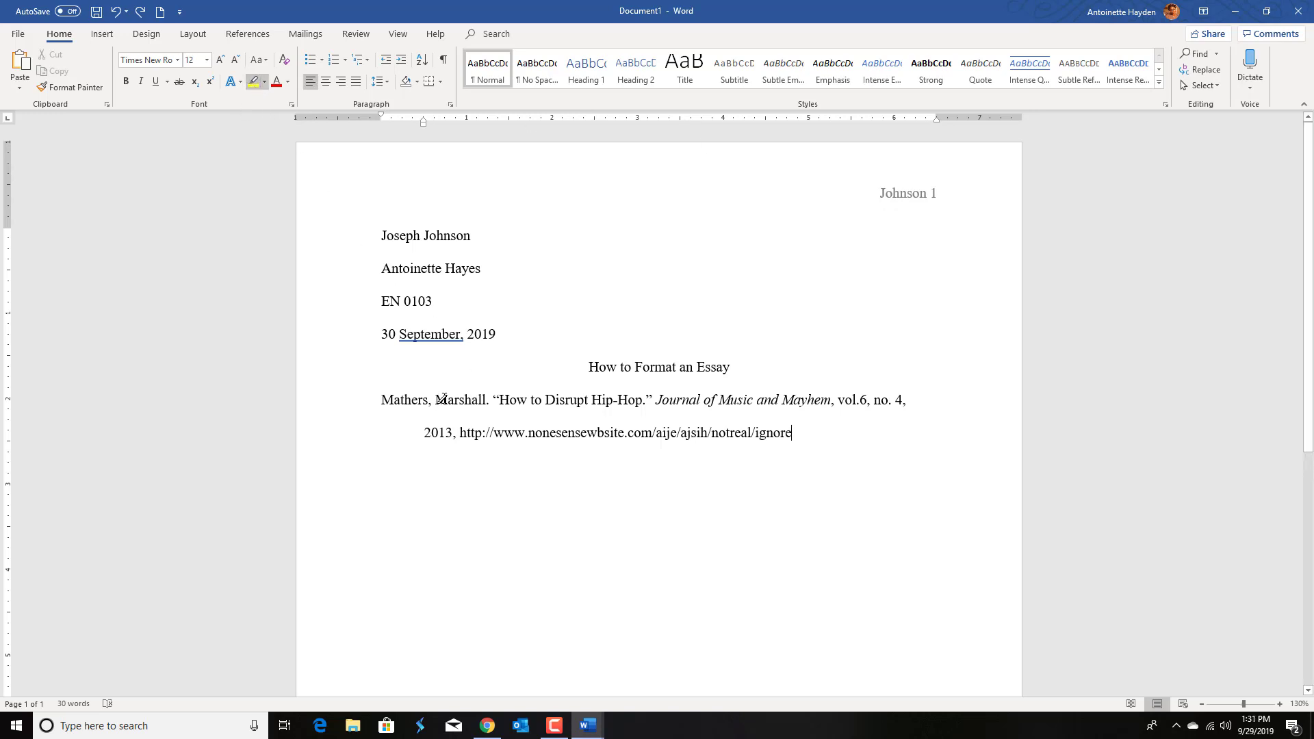
mouse_move(437, 400)
left_mouse_down()
mouse_move(679, 412)
mouse_move(779, 400)
left_mouse_up()
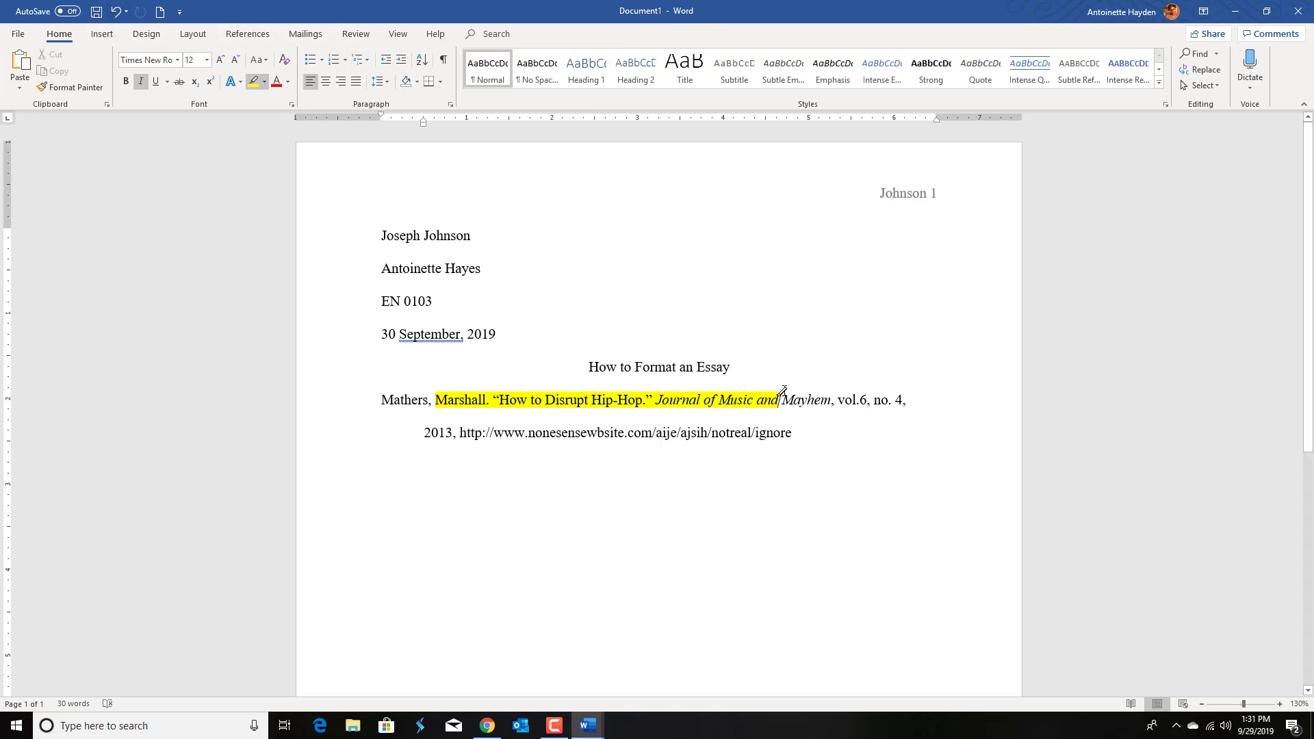
left_click_drag(780, 403, 479, 397)
key("Escape")
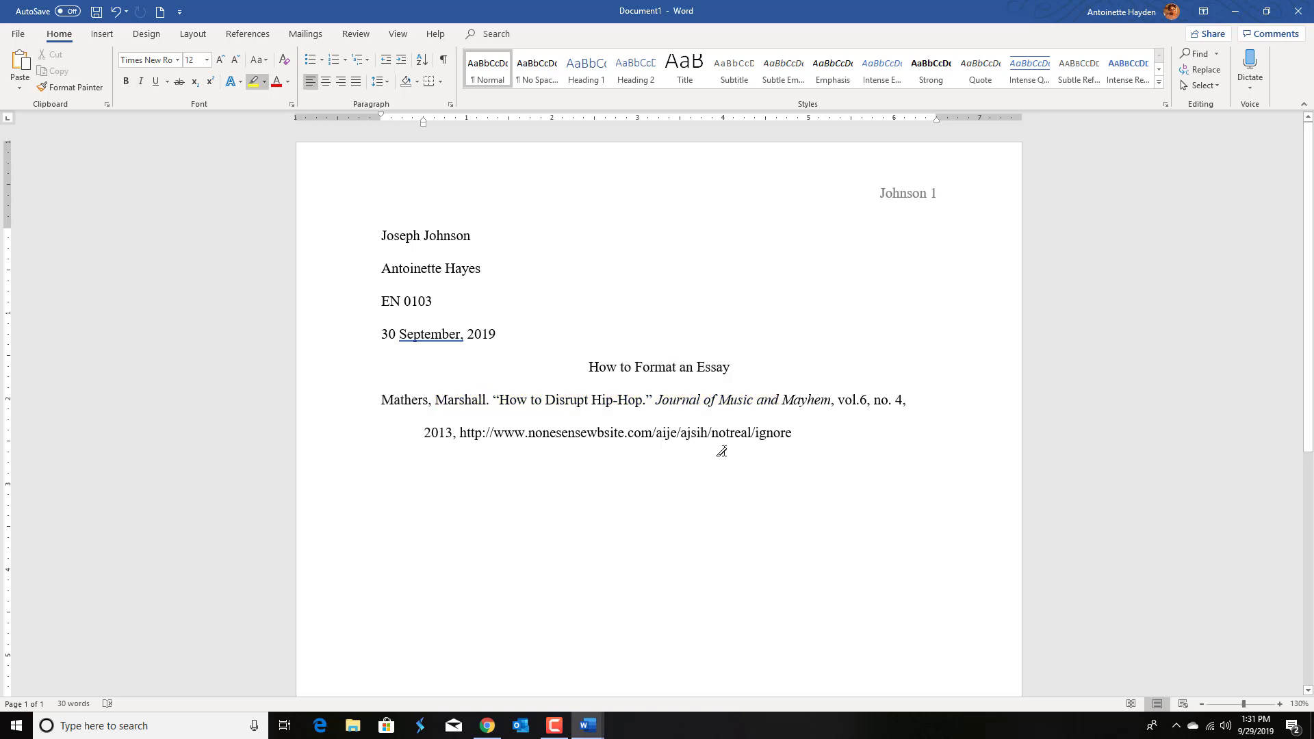